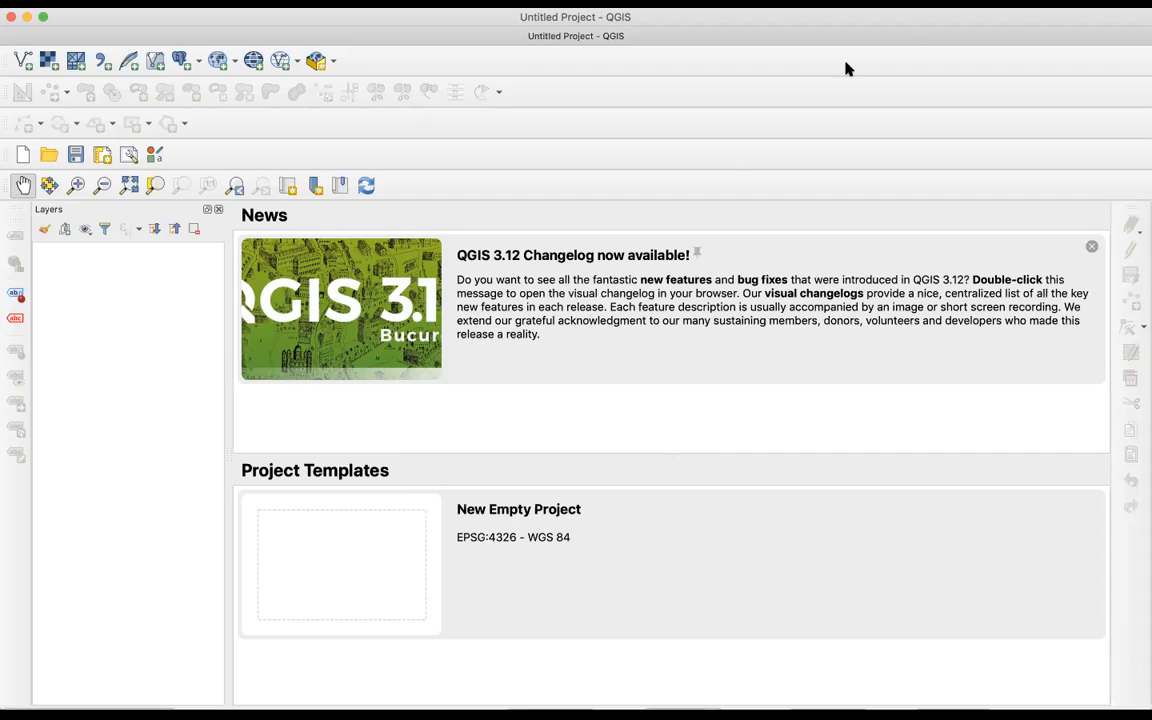
Step: Switch the window to full screen and back, and dismiss the QGIS 3.12 changelog news item
{"action": "left_click", "coordinate": [897, 40]}
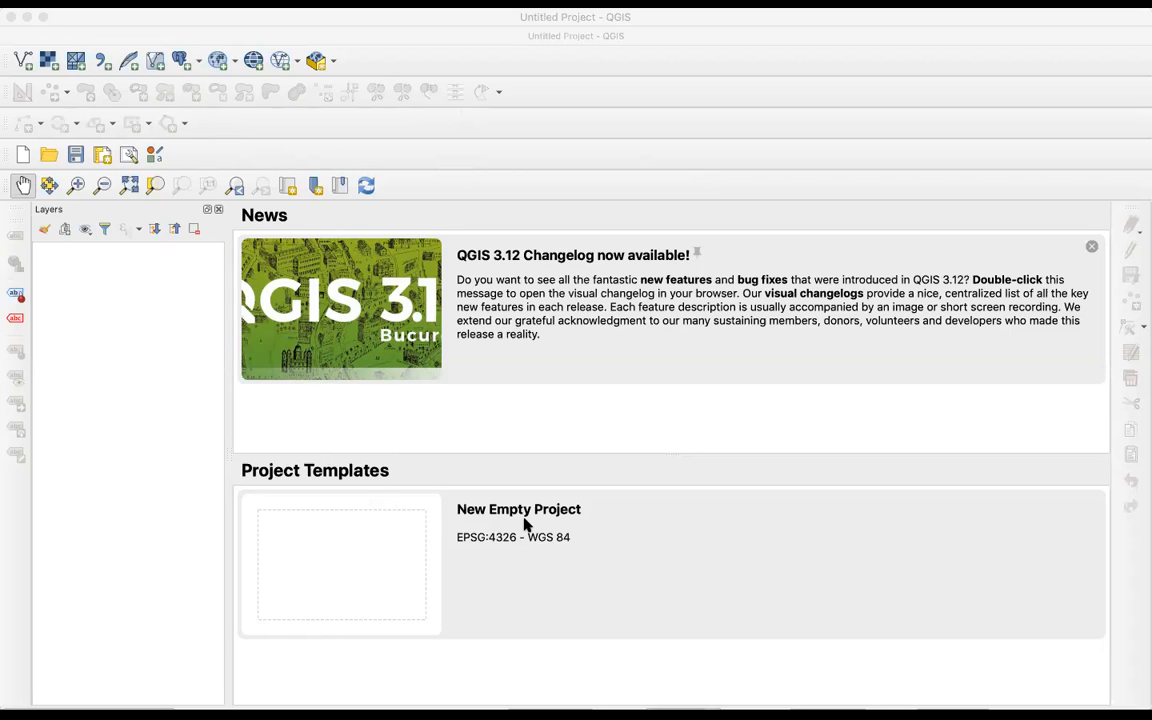
{"action": "left_click", "coordinate": [42, 17]}
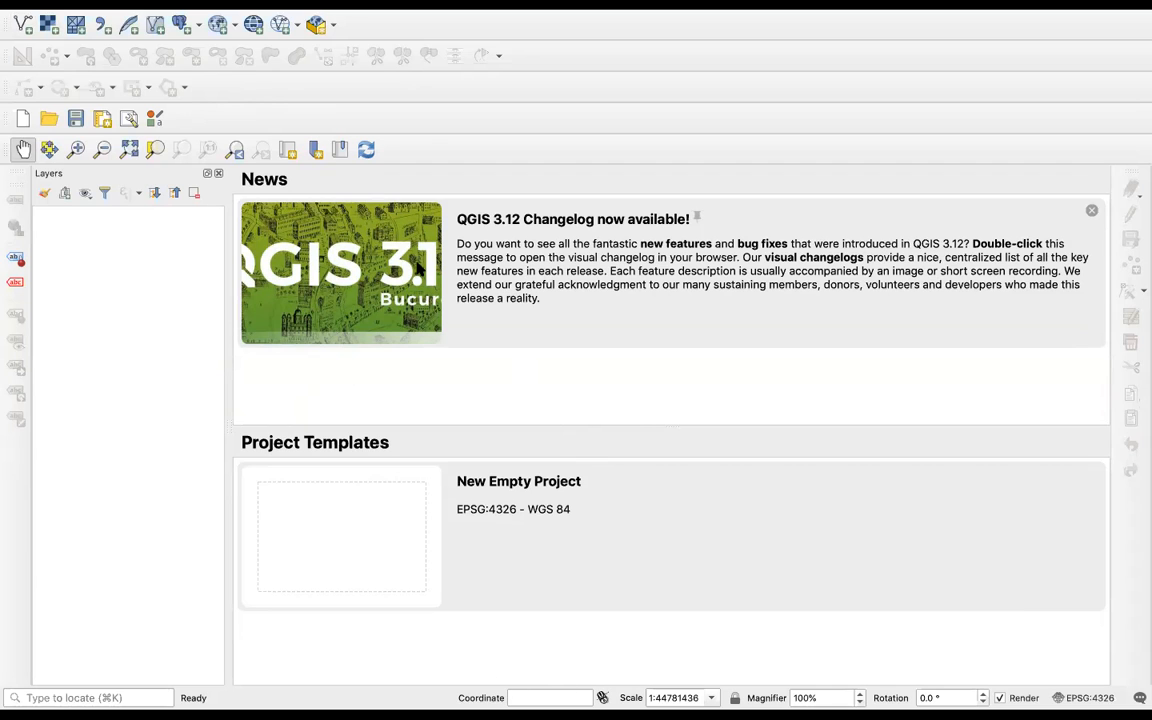
{"action": "mouse_move", "coordinate": [52, 18]}
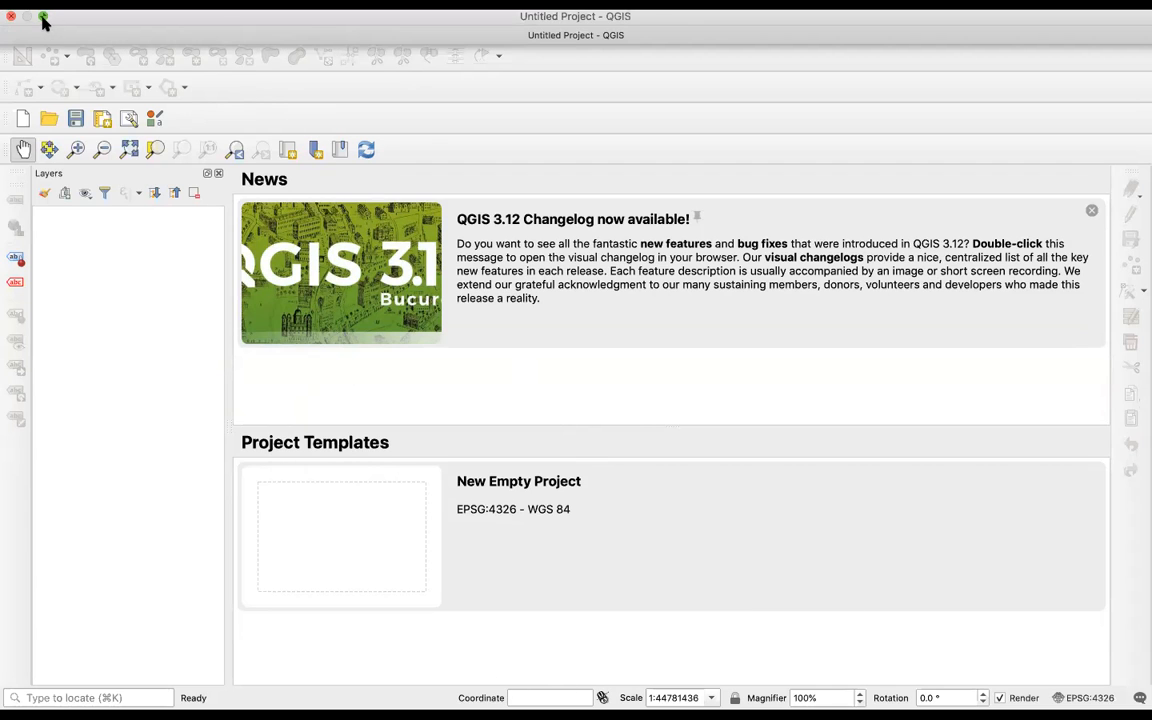
{"action": "left_click", "coordinate": [43, 18]}
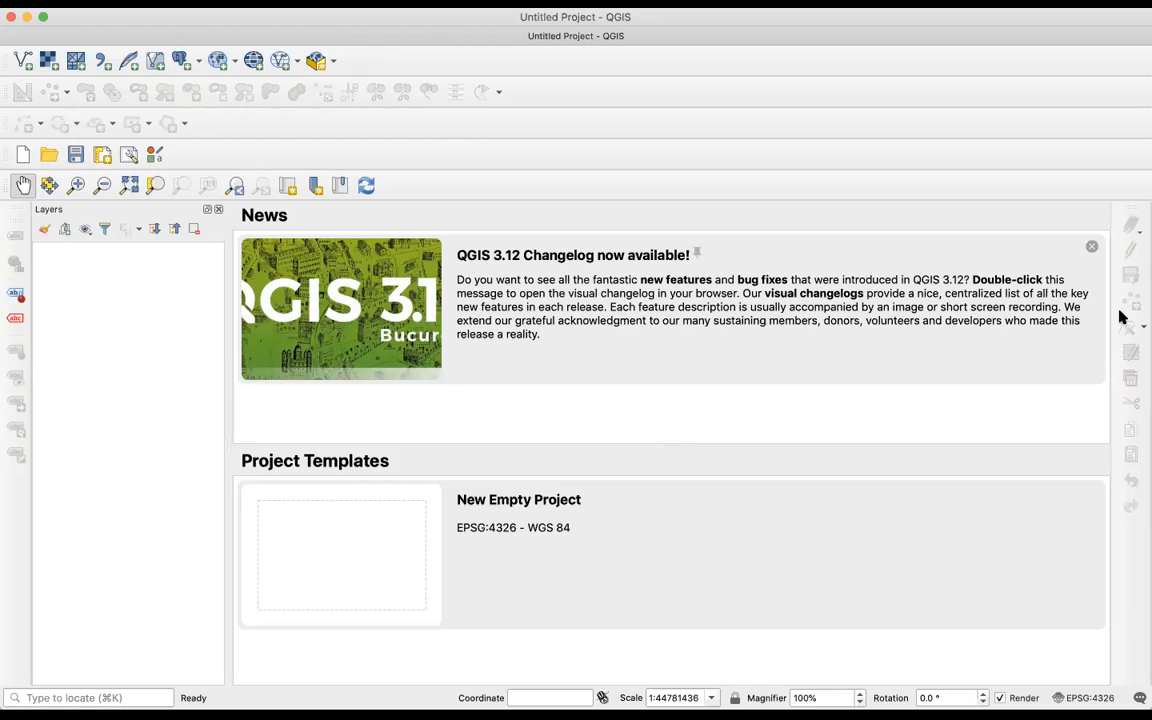
{"action": "left_click", "coordinate": [1092, 248]}
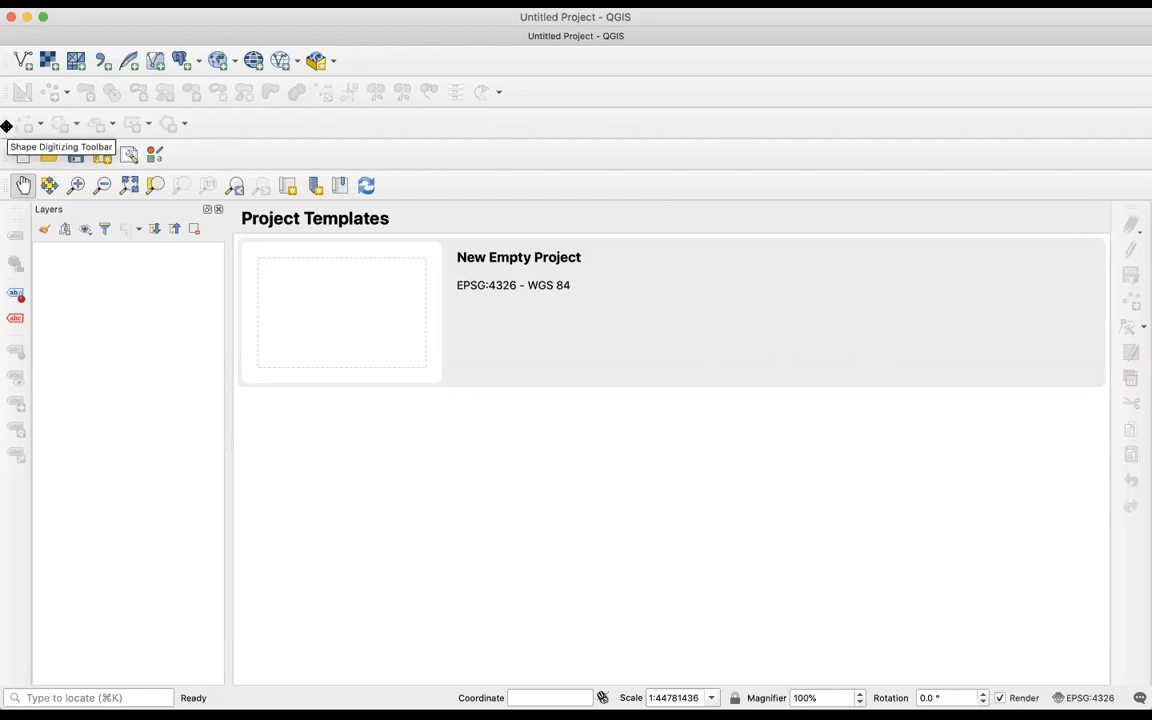
Step: Dock the Shape Digitizing and Advanced Digitizing toolbars beside the map navigation tools, and the project toolbar beside the layer-adding tools
{"action": "left_click_drag", "start_coordinate": [6, 126], "coordinate": [663, 147]}
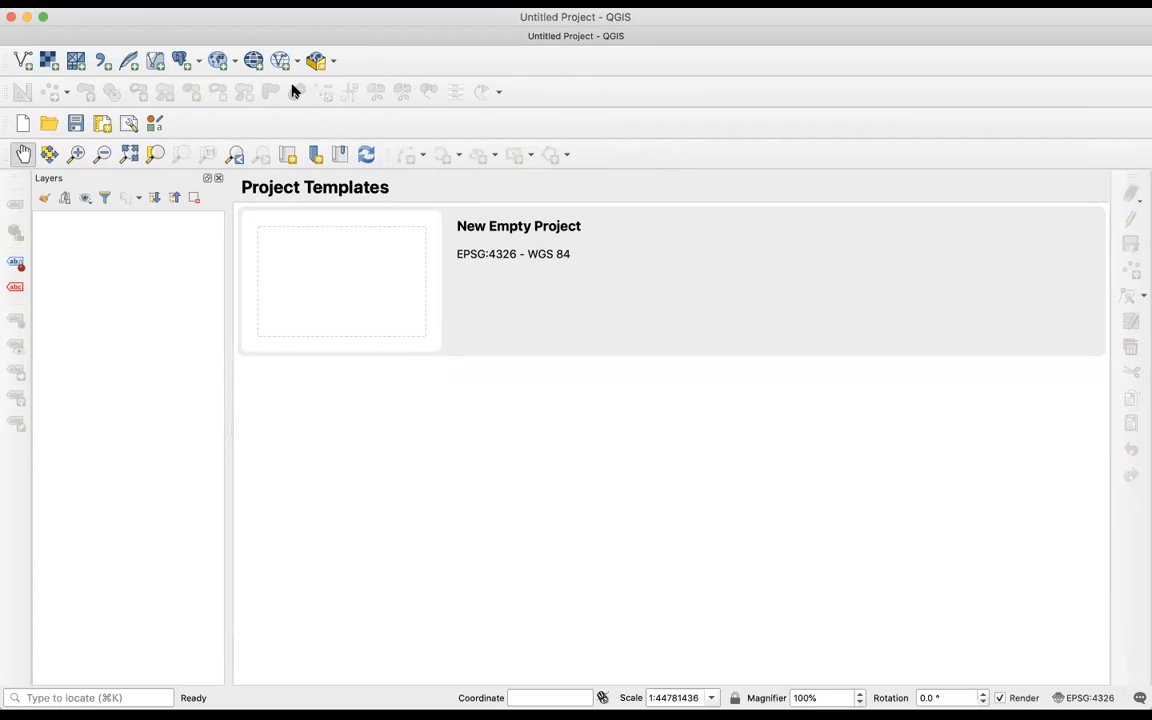
{"action": "left_click_drag", "start_coordinate": [6, 91], "coordinate": [222, 123]}
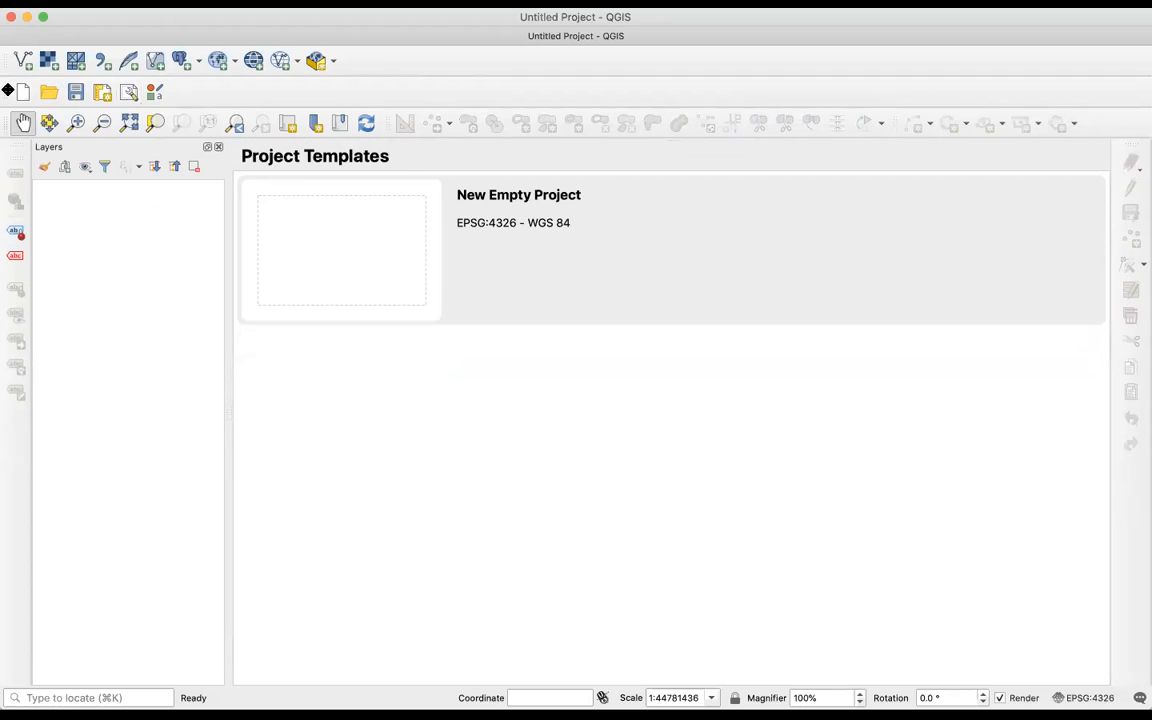
{"action": "left_click_drag", "start_coordinate": [8, 91], "coordinate": [347, 55]}
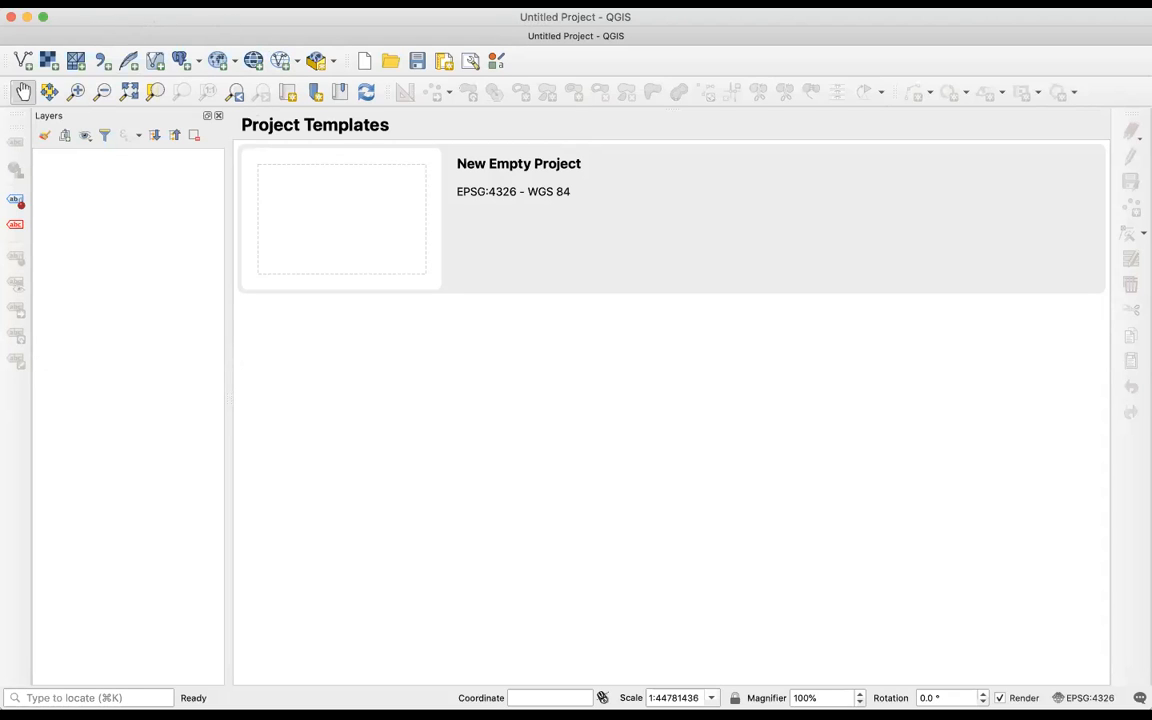
Step: Start saving the untitled project under a new name
{"action": "left_click", "coordinate": [90, 3]}
{"action": "mouse_move", "coordinate": [140, 3]}
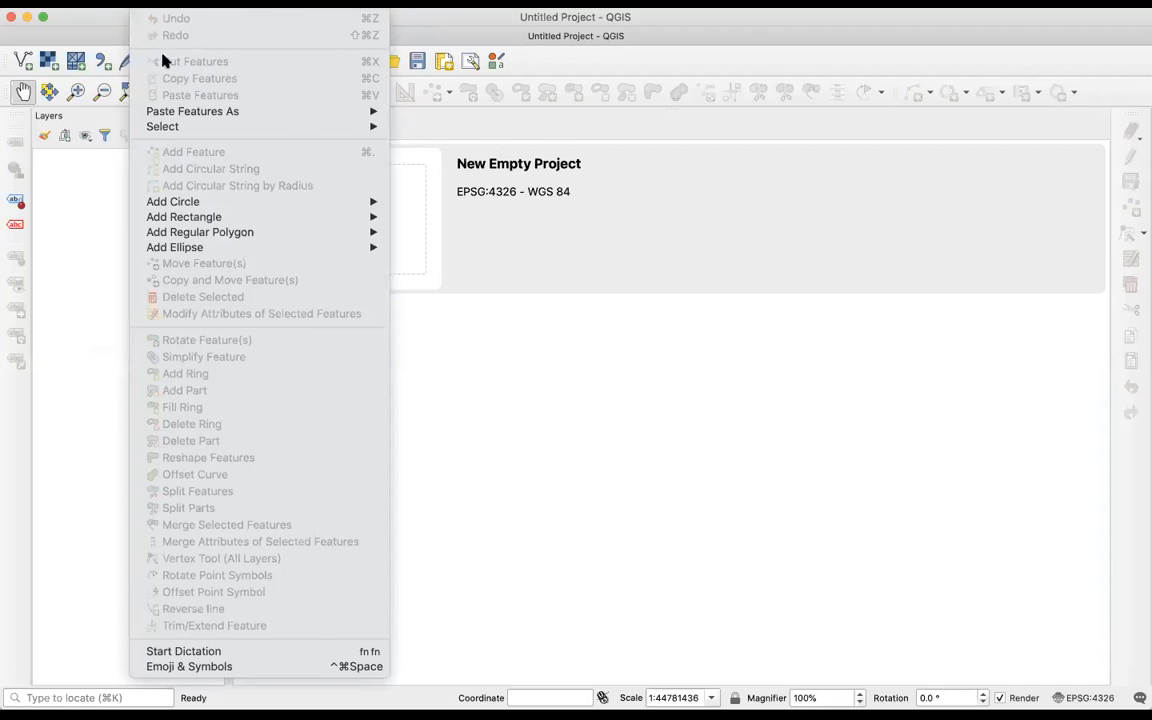
{"action": "mouse_move", "coordinate": [90, 3]}
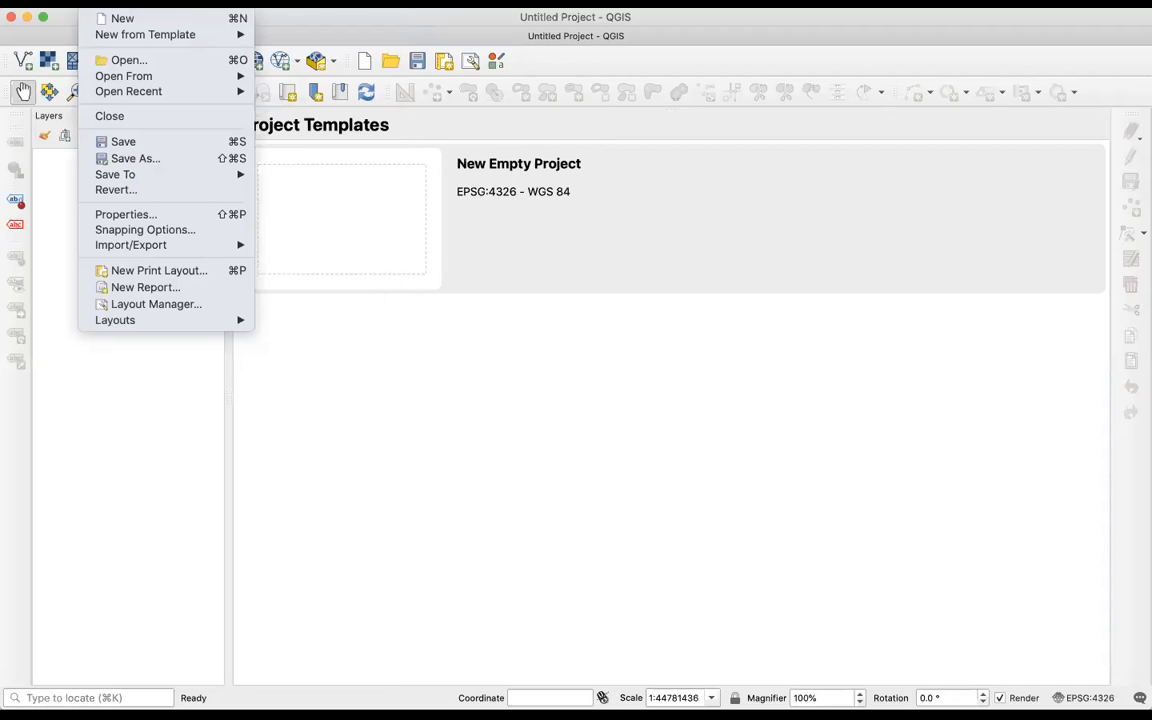
{"action": "left_click", "coordinate": [124, 158]}
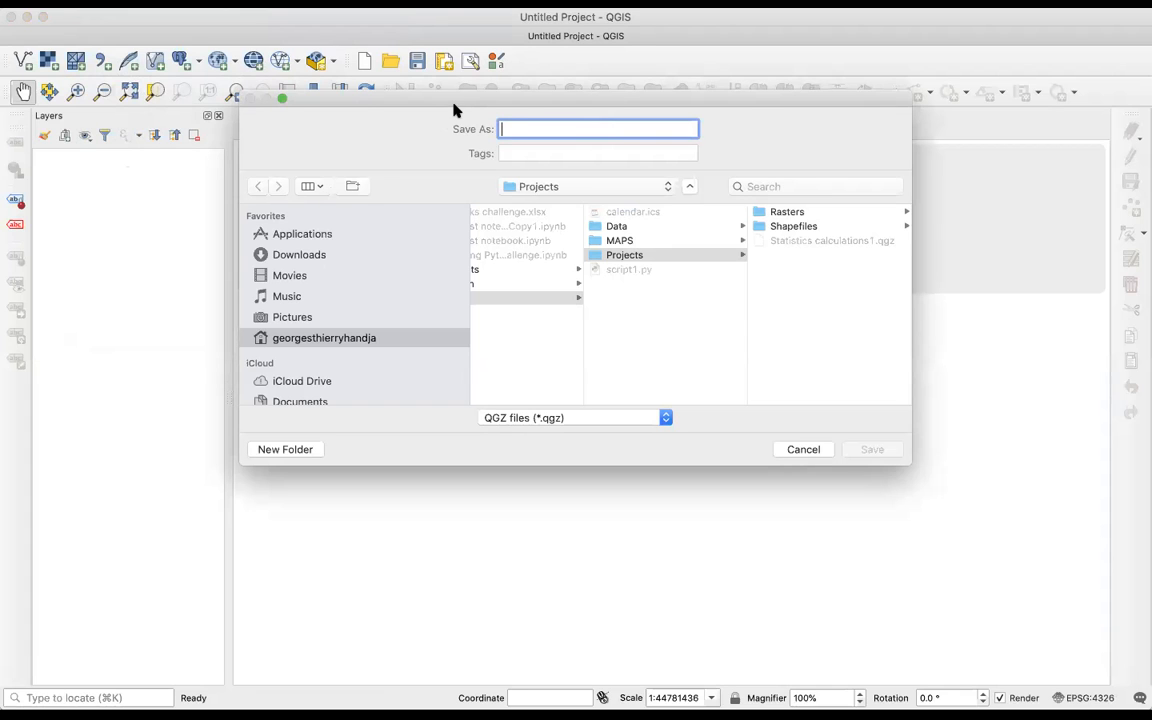
Step: Look through the home directory's folders for a suitable place to store the project
{"action": "scroll", "coordinate": [623, 302], "scroll_direction": "left", "scroll_amount": 5}
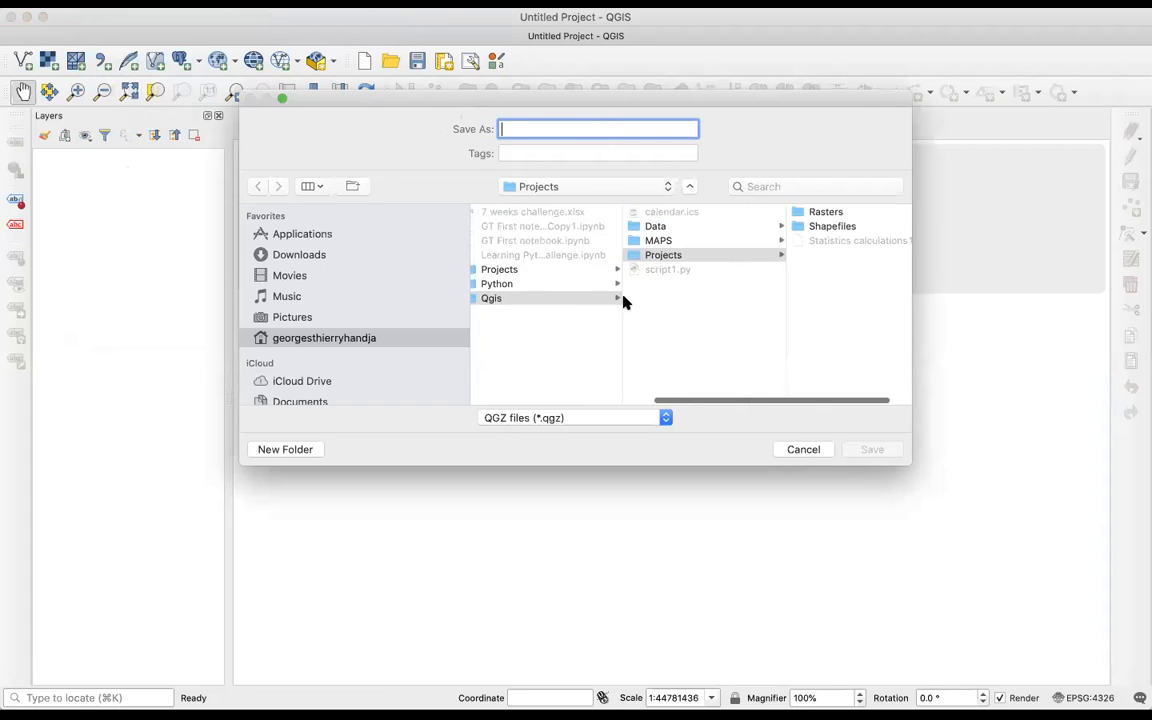
{"action": "scroll", "coordinate": [624, 301], "scroll_direction": "left", "scroll_amount": 3}
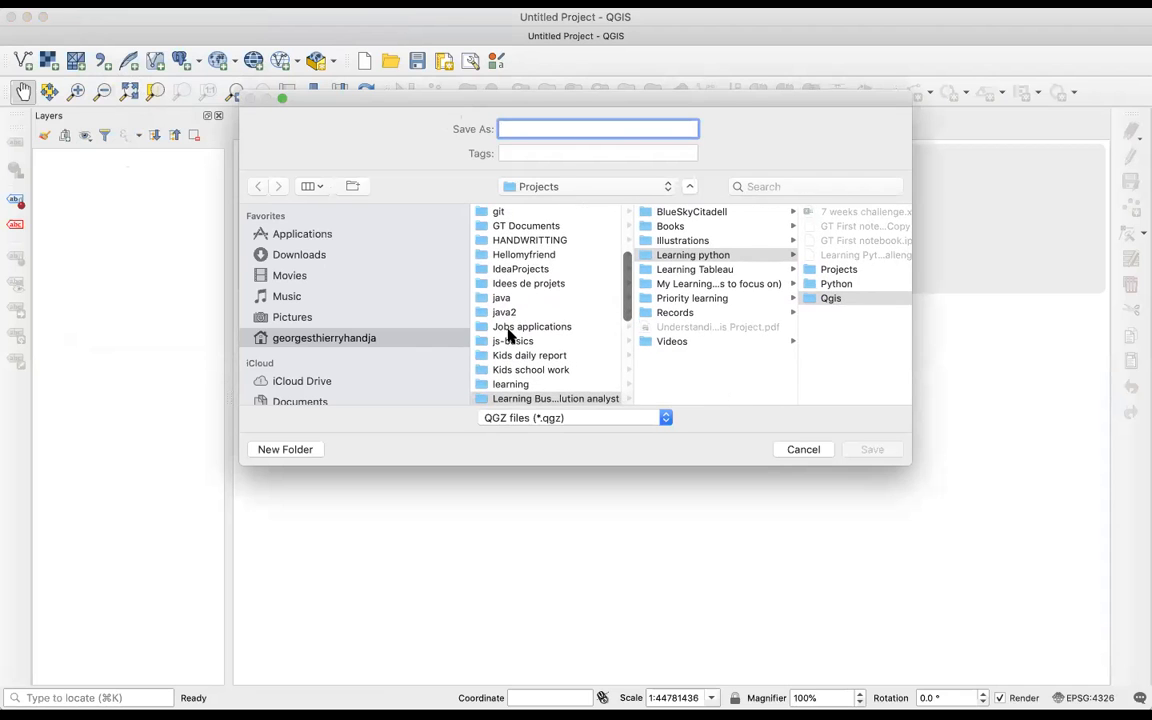
{"action": "scroll", "coordinate": [517, 337], "scroll_direction": "up", "scroll_amount": 3}
{"action": "scroll", "coordinate": [517, 341], "scroll_direction": "up", "scroll_amount": 3}
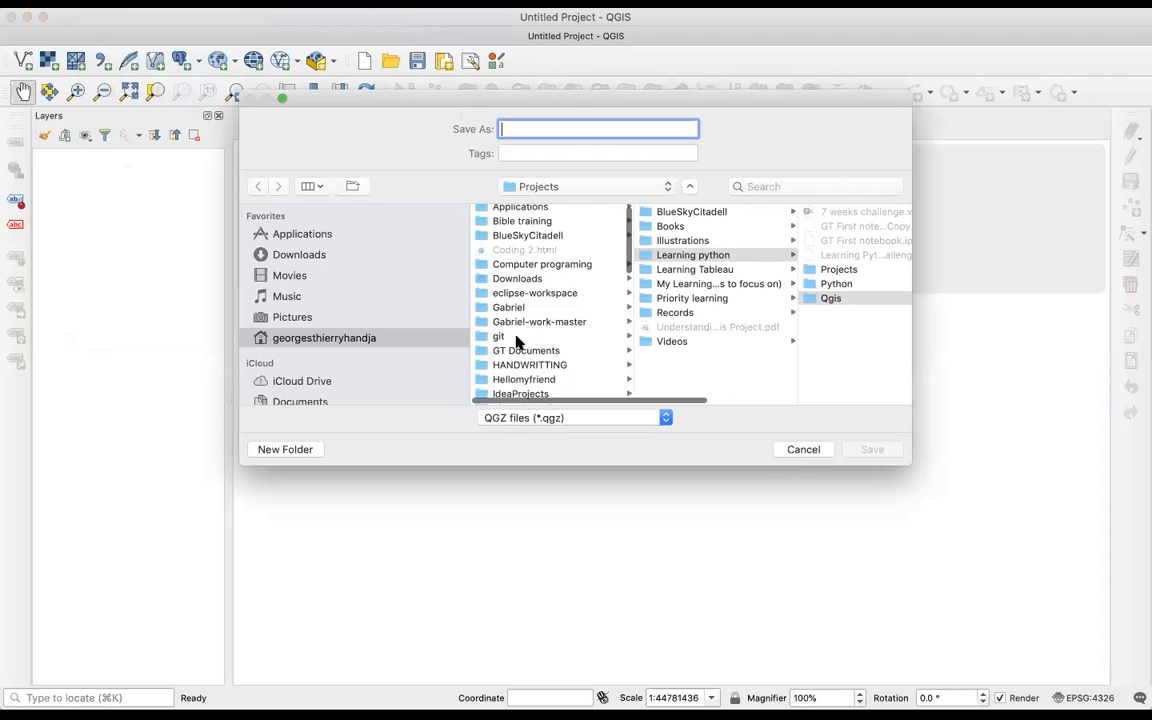
{"action": "scroll", "coordinate": [517, 341], "scroll_direction": "down", "scroll_amount": 5}
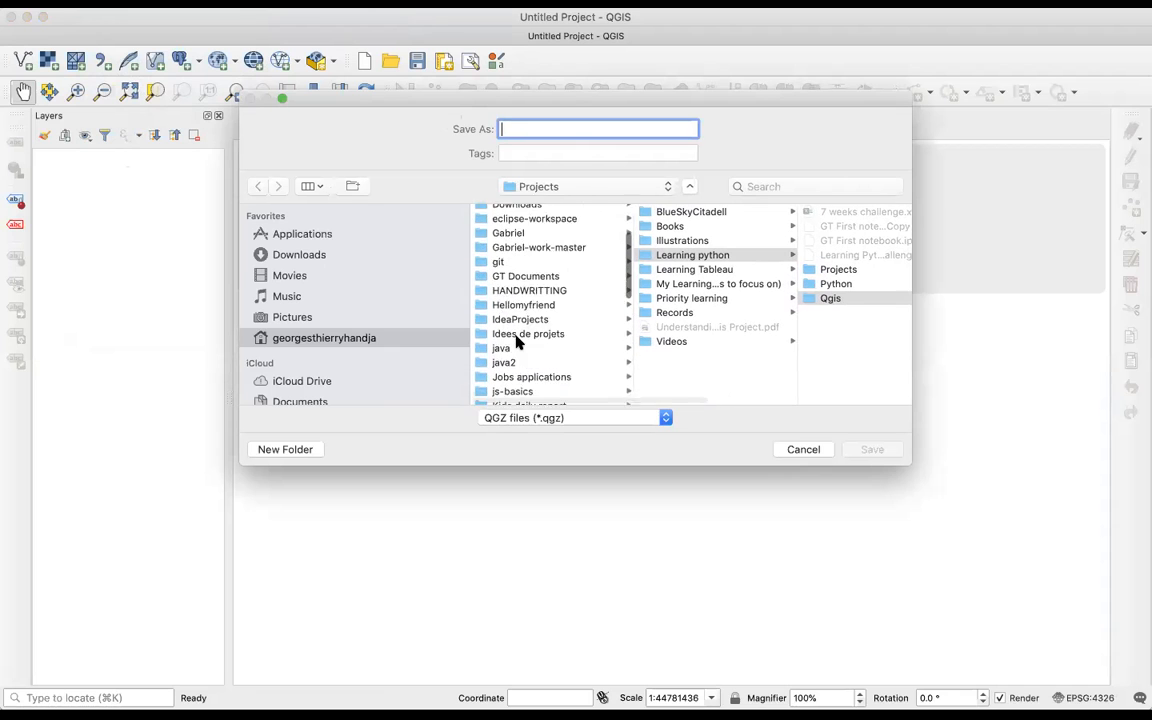
{"action": "scroll", "coordinate": [517, 341], "scroll_direction": "down", "scroll_amount": 2}
{"action": "scroll", "coordinate": [515, 337], "scroll_direction": "down", "scroll_amount": 3}
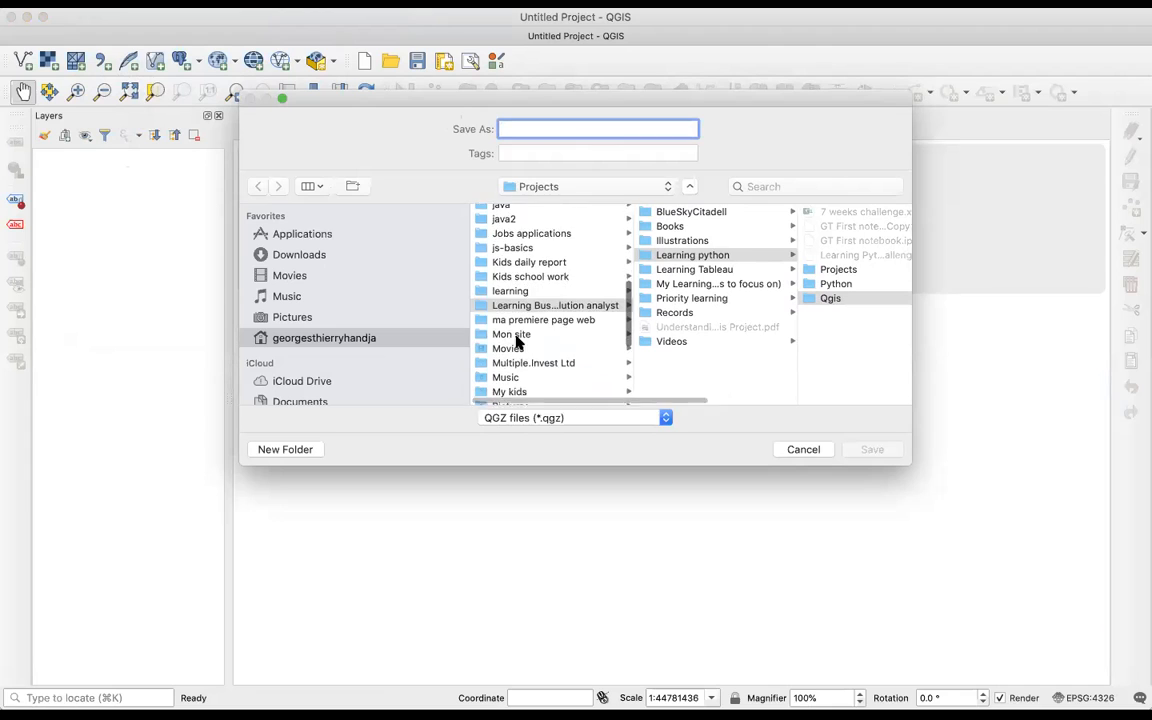
{"action": "left_click", "coordinate": [527, 34]}
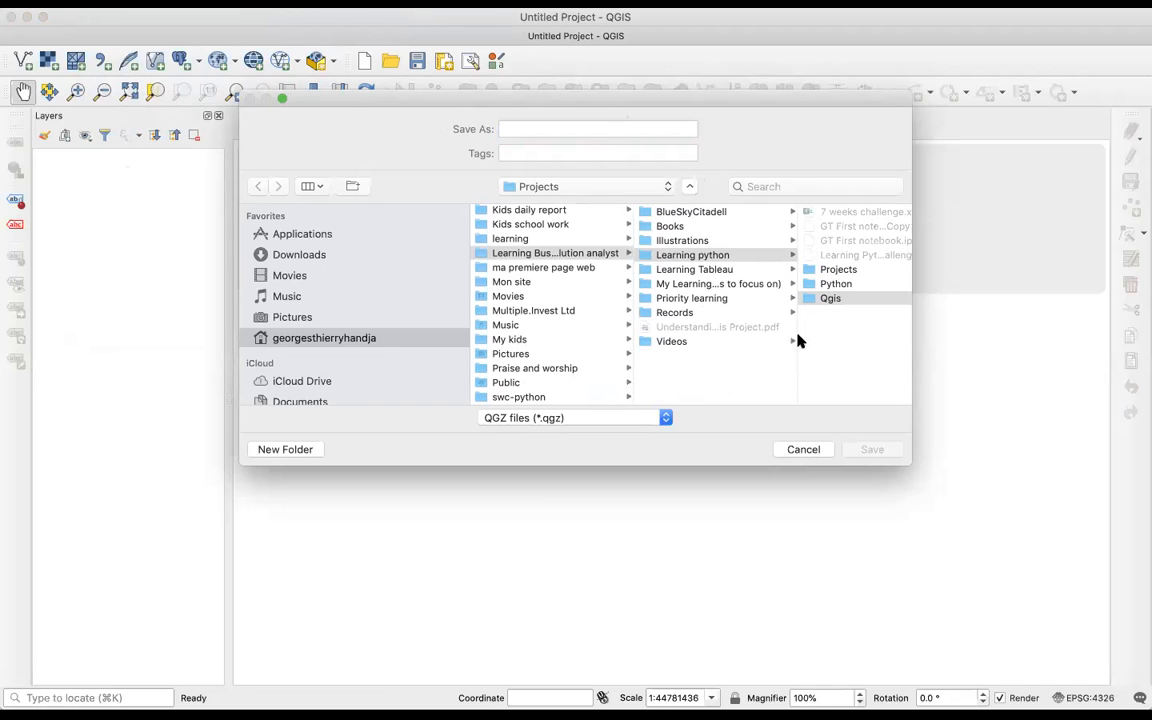
{"action": "left_click", "coordinate": [765, 365]}
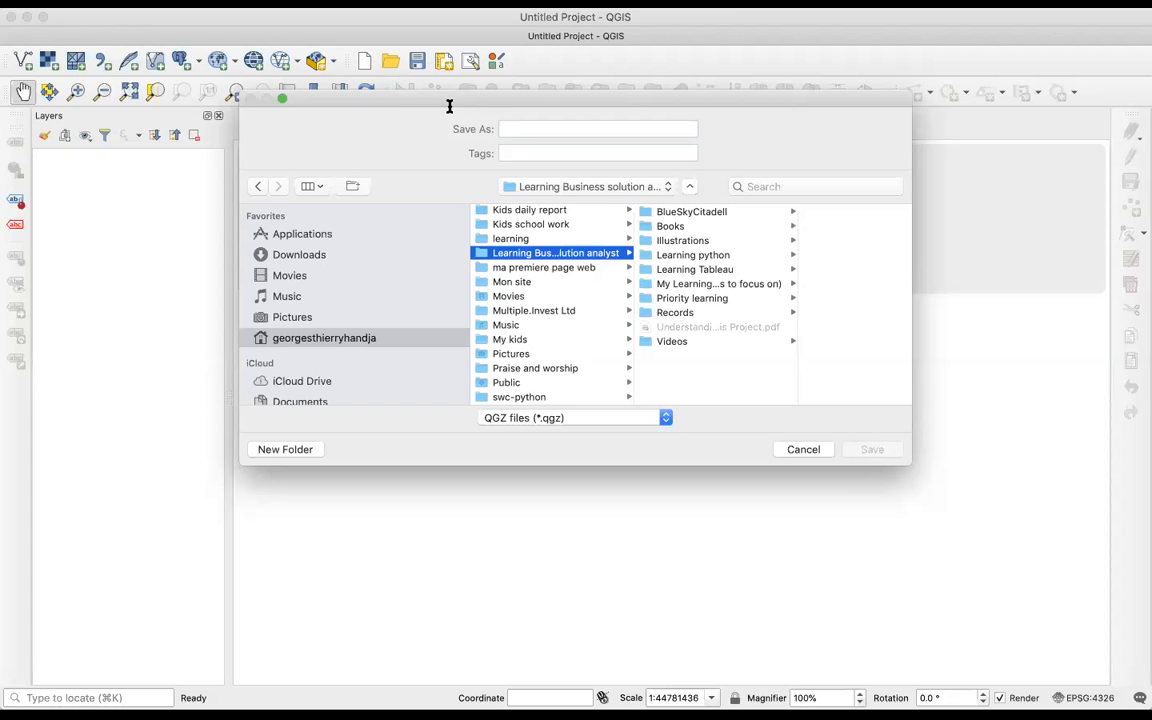
{"action": "scroll", "coordinate": [580, 330], "scroll_direction": "left", "scroll_amount": 1}
{"action": "scroll", "coordinate": [581, 331], "scroll_direction": "up", "scroll_amount": 1}
{"action": "scroll", "coordinate": [578, 330], "scroll_direction": "up", "scroll_amount": 1}
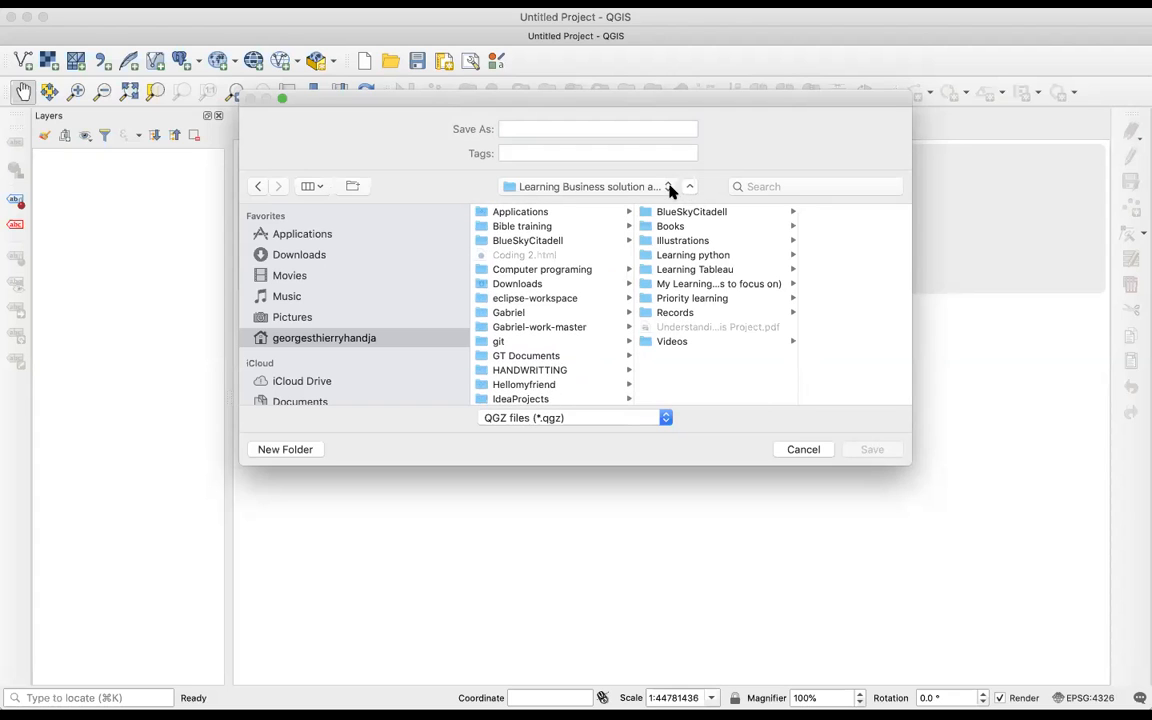
Step: Go to the home folder and open Multiple.Invest Ltd, Projects, Parcours MI, Parcours 1, Initiation au SIG avec Qgis as the save location
{"action": "left_click", "coordinate": [670, 188]}
{"action": "left_click", "coordinate": [648, 203]}
{"action": "left_click", "coordinate": [665, 187]}
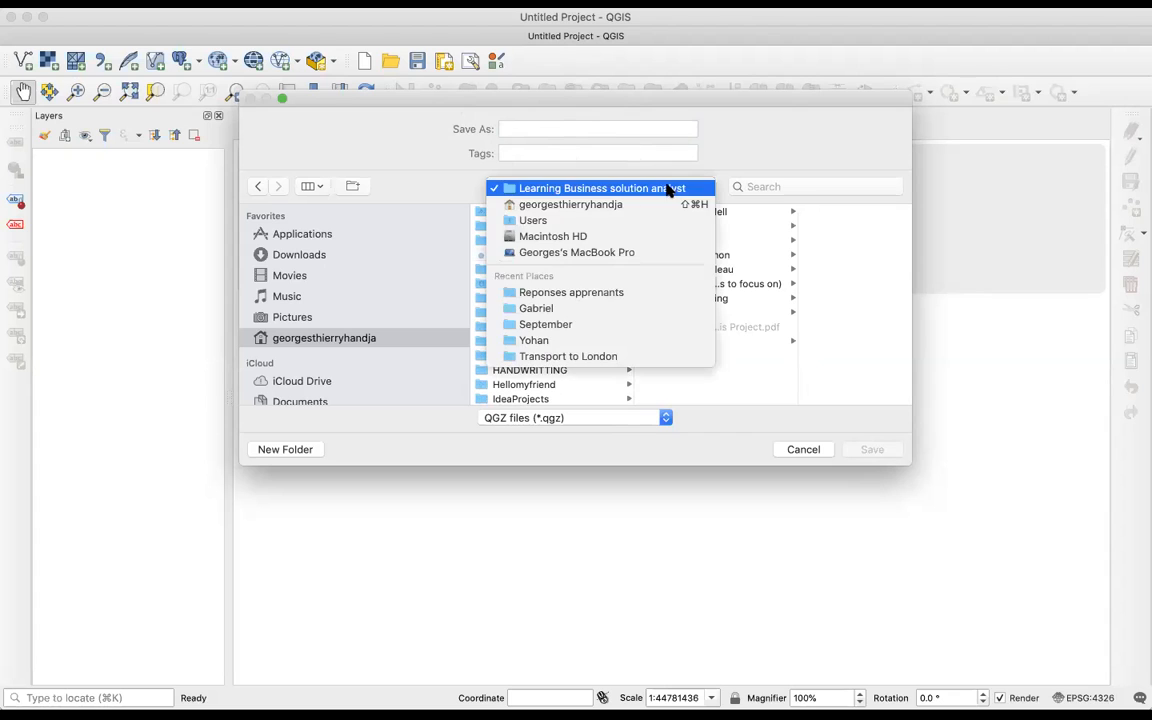
{"action": "left_click", "coordinate": [604, 207]}
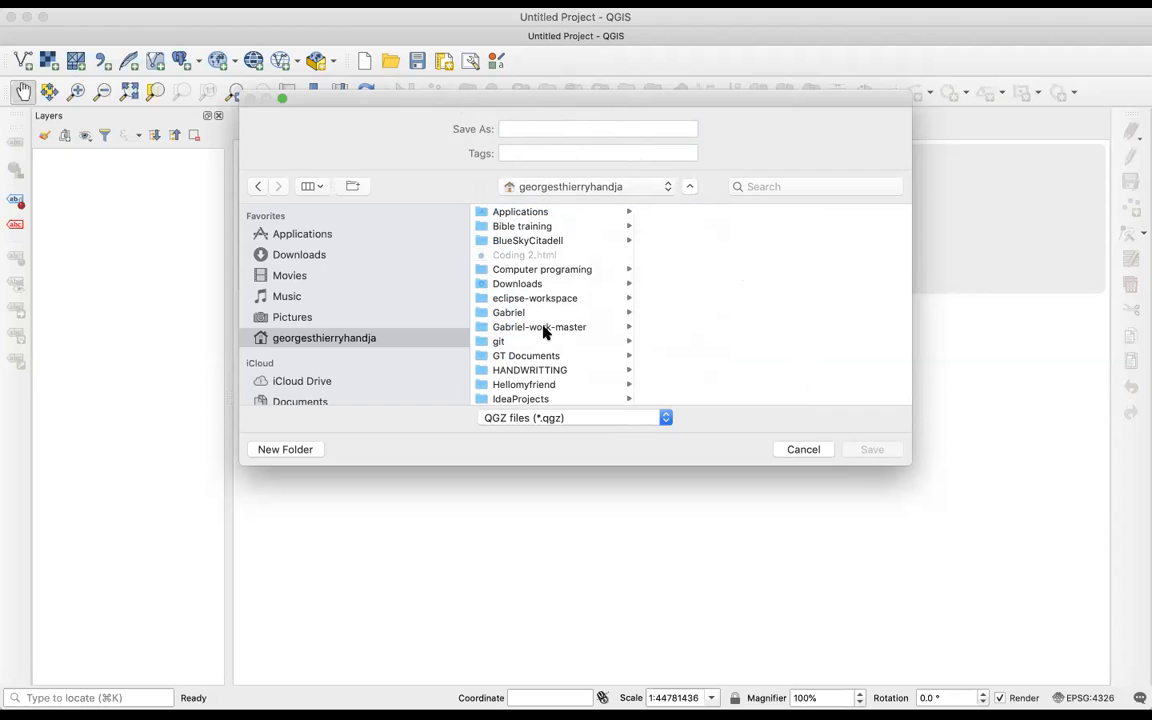
{"action": "scroll", "coordinate": [545, 333], "scroll_direction": "down", "scroll_amount": 5}
{"action": "scroll", "coordinate": [545, 333], "scroll_direction": "down", "scroll_amount": 5}
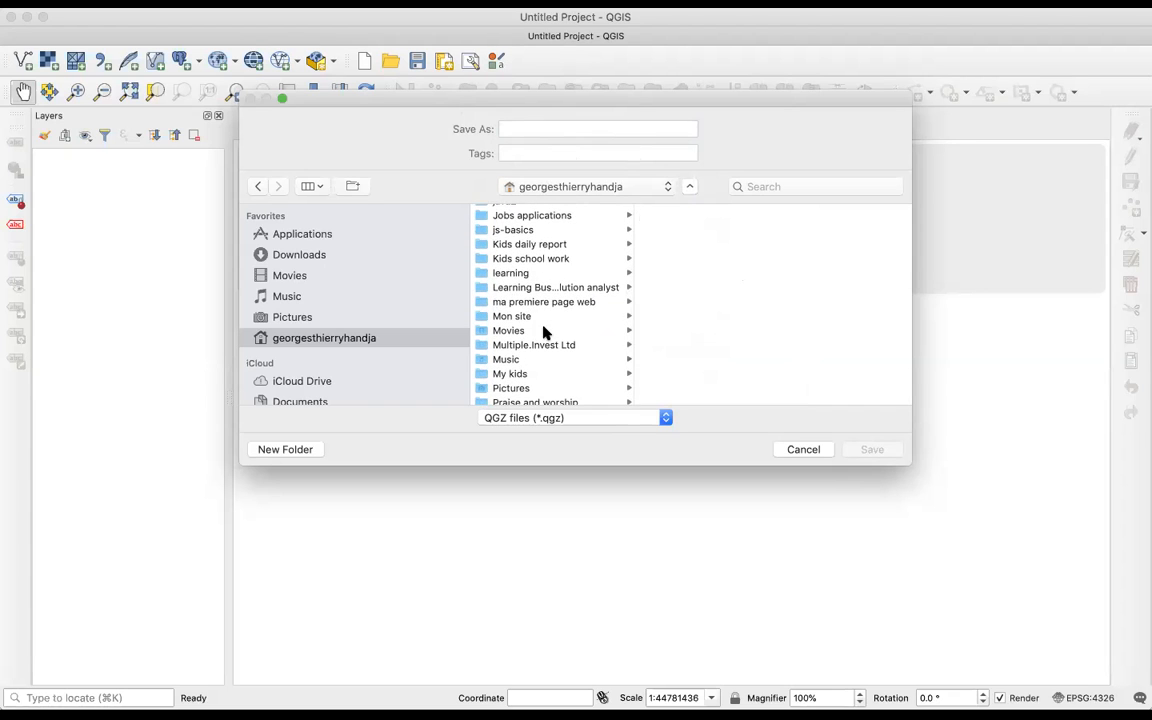
{"action": "left_click", "coordinate": [482, 343]}
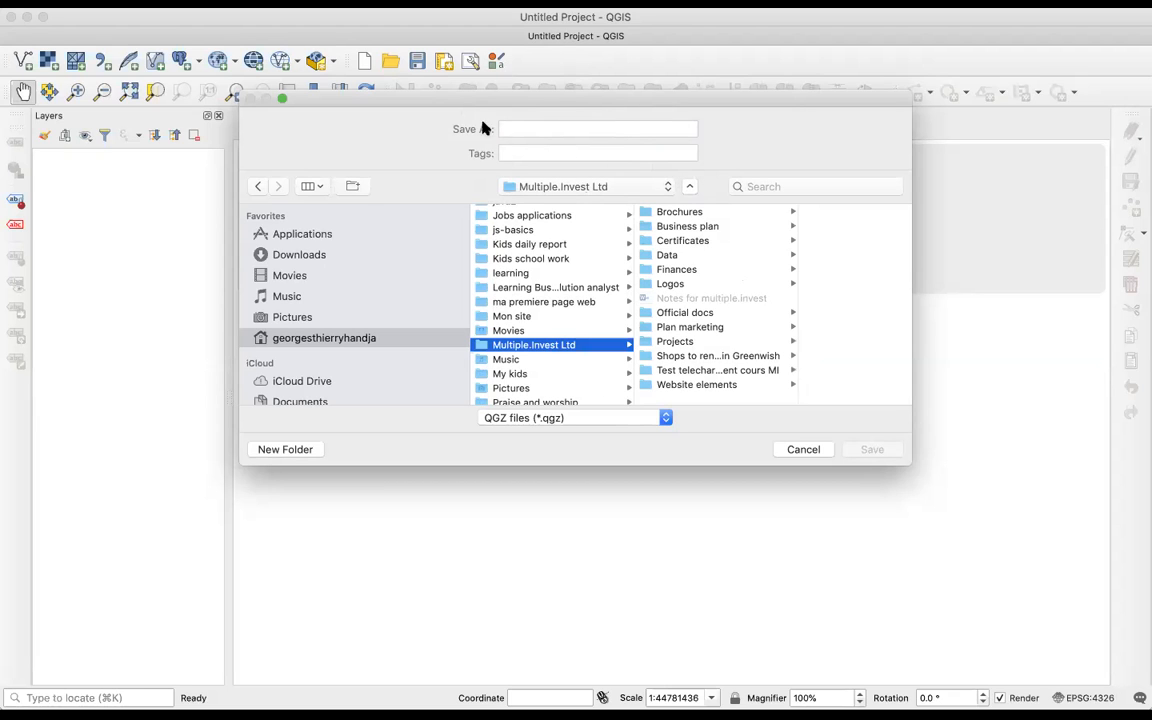
{"action": "left_click", "coordinate": [684, 343]}
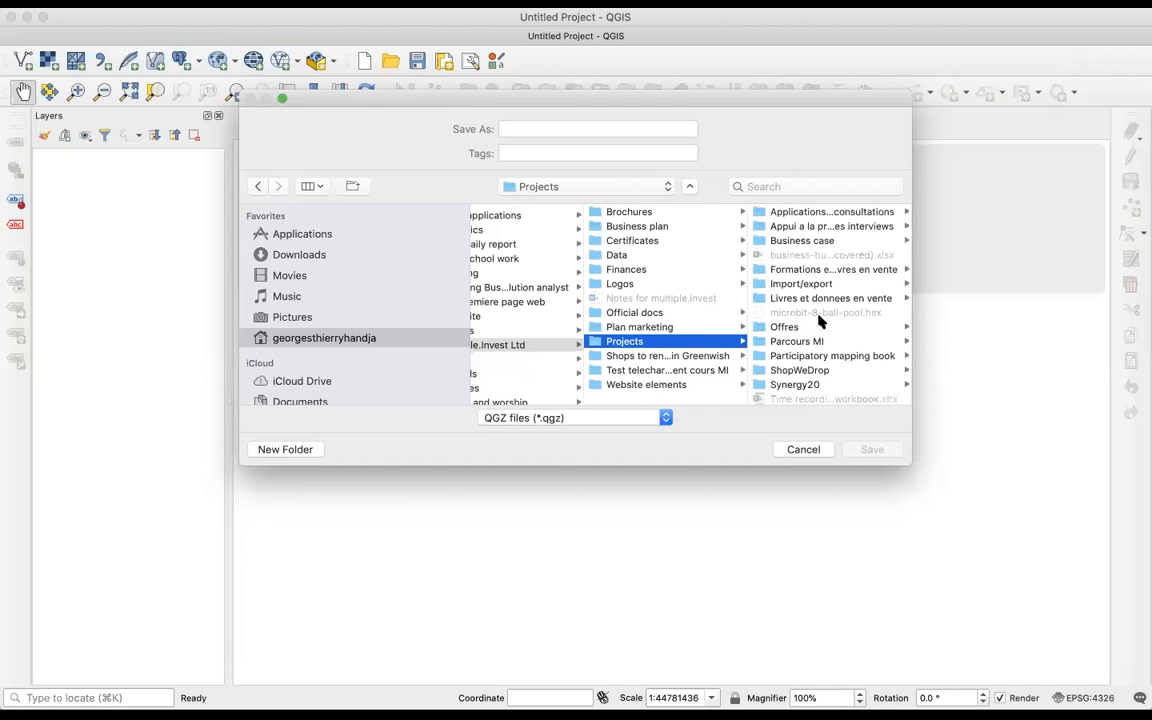
{"action": "left_click", "coordinate": [820, 343]}
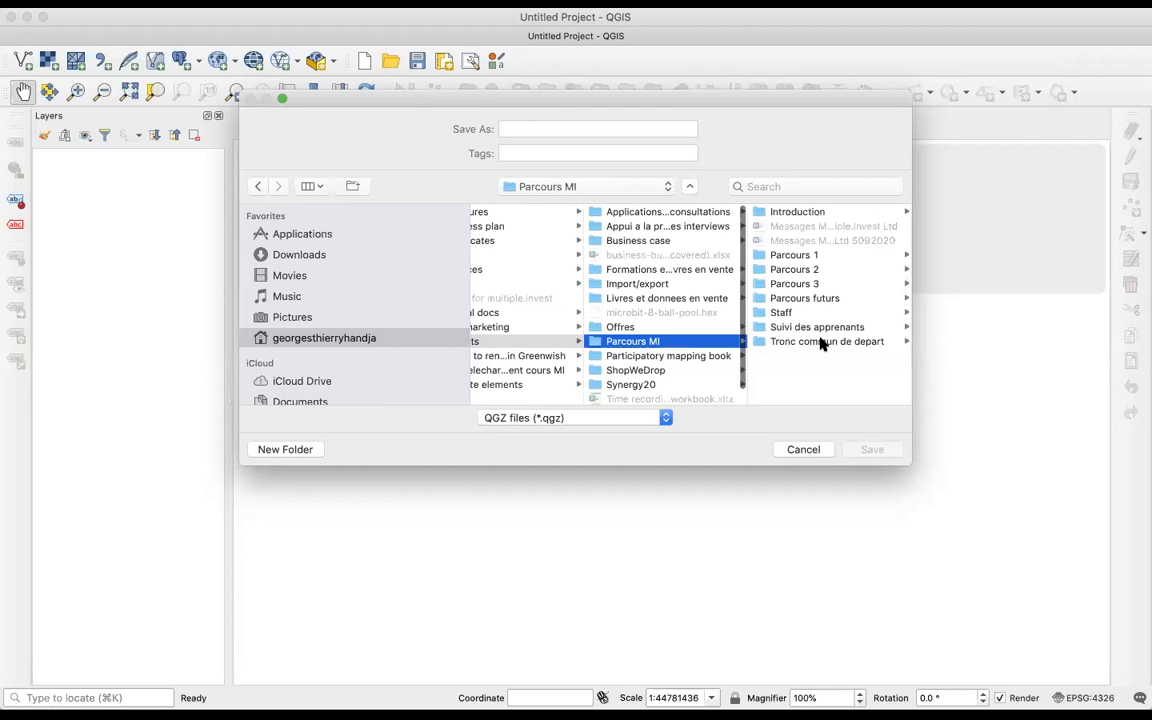
{"action": "left_click", "coordinate": [800, 258]}
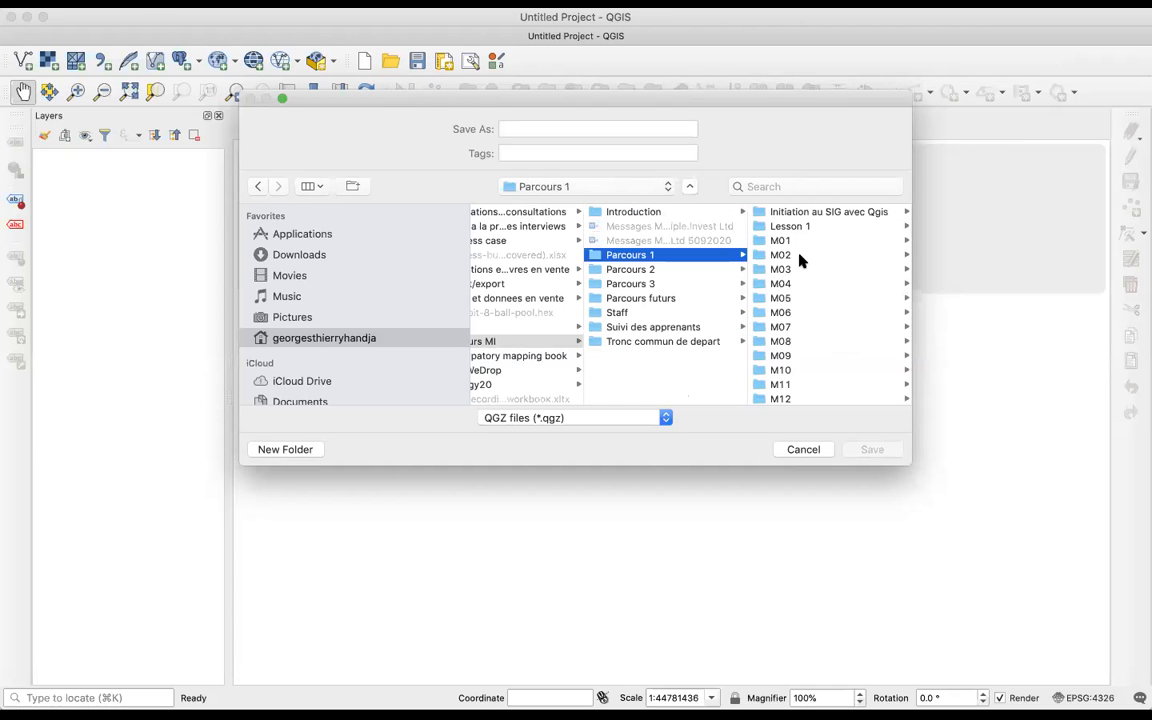
{"action": "left_click", "coordinate": [812, 213]}
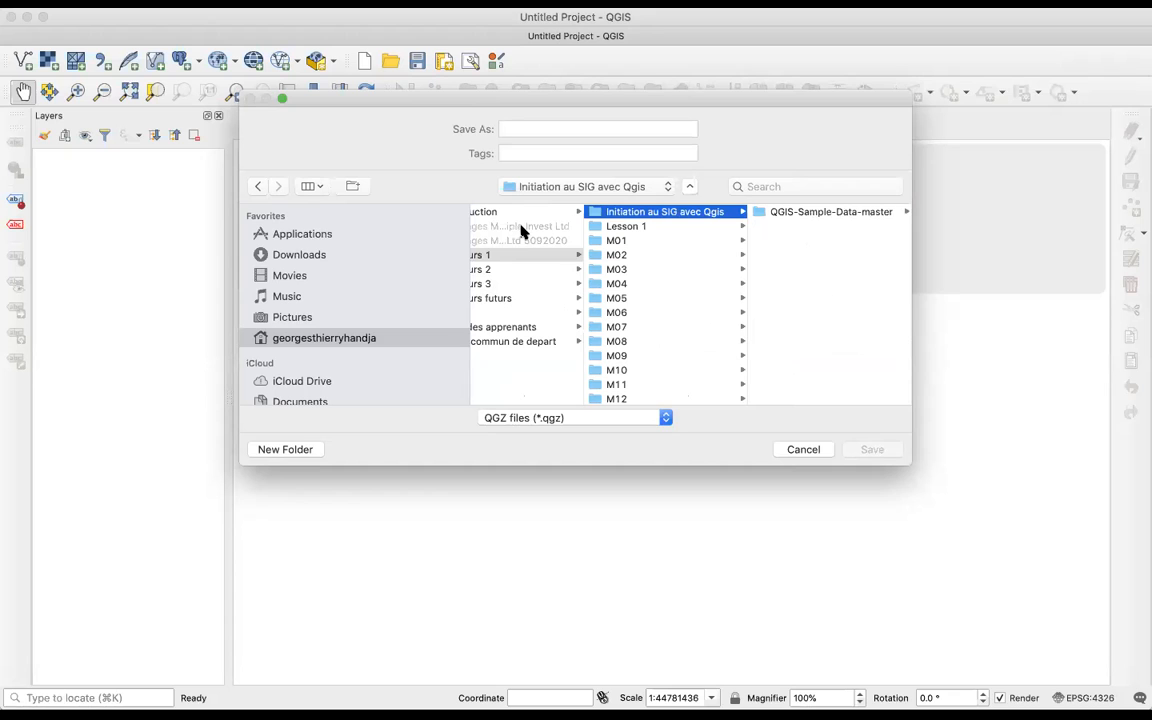
Step: Create a new folder named "Projet 1" inside Initiation au SIG avec Qgis
{"action": "key", "text": "super+shift+n"}
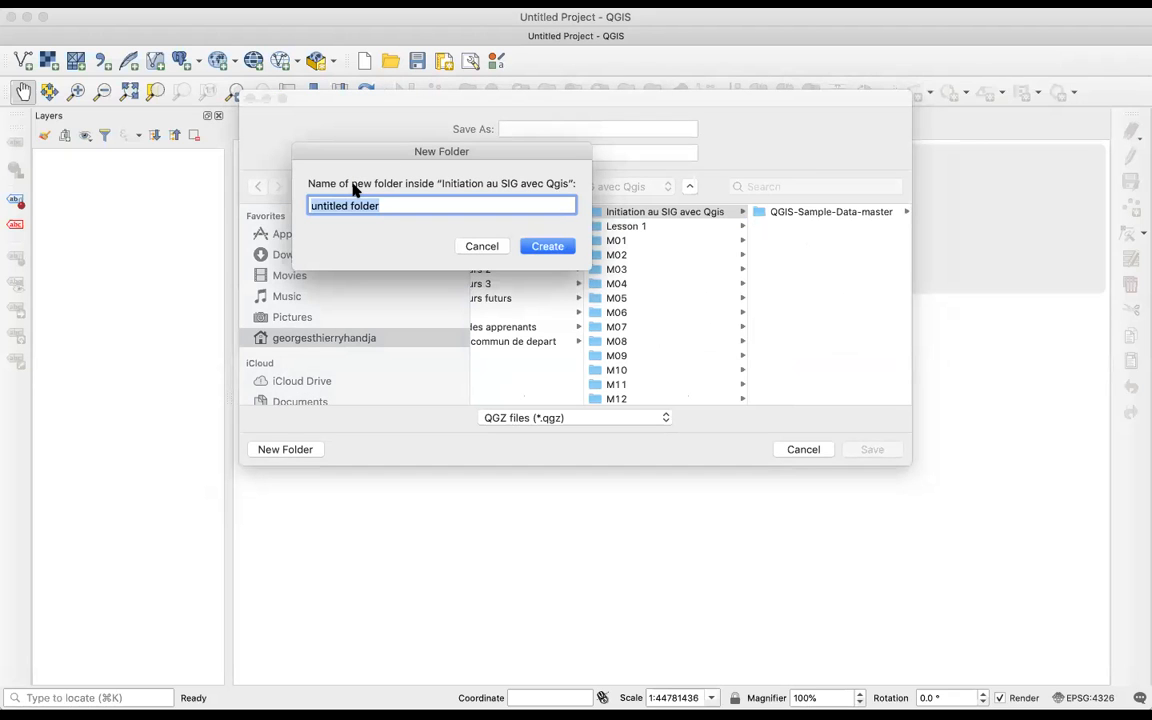
{"action": "type", "text": "Projet 1"}
{"action": "key", "text": "Return"}
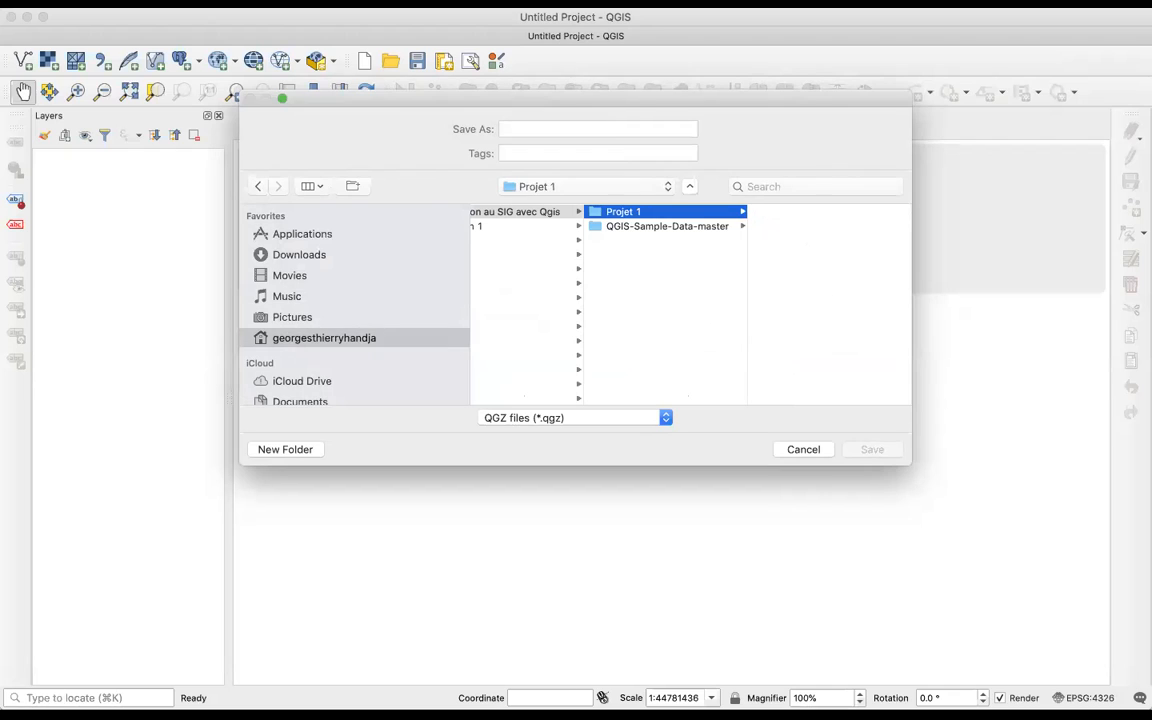
Step: Save the project as "Ma premiere carte" in QGZ format in the Projet 1 folder
{"action": "left_click", "coordinate": [517, 129]}
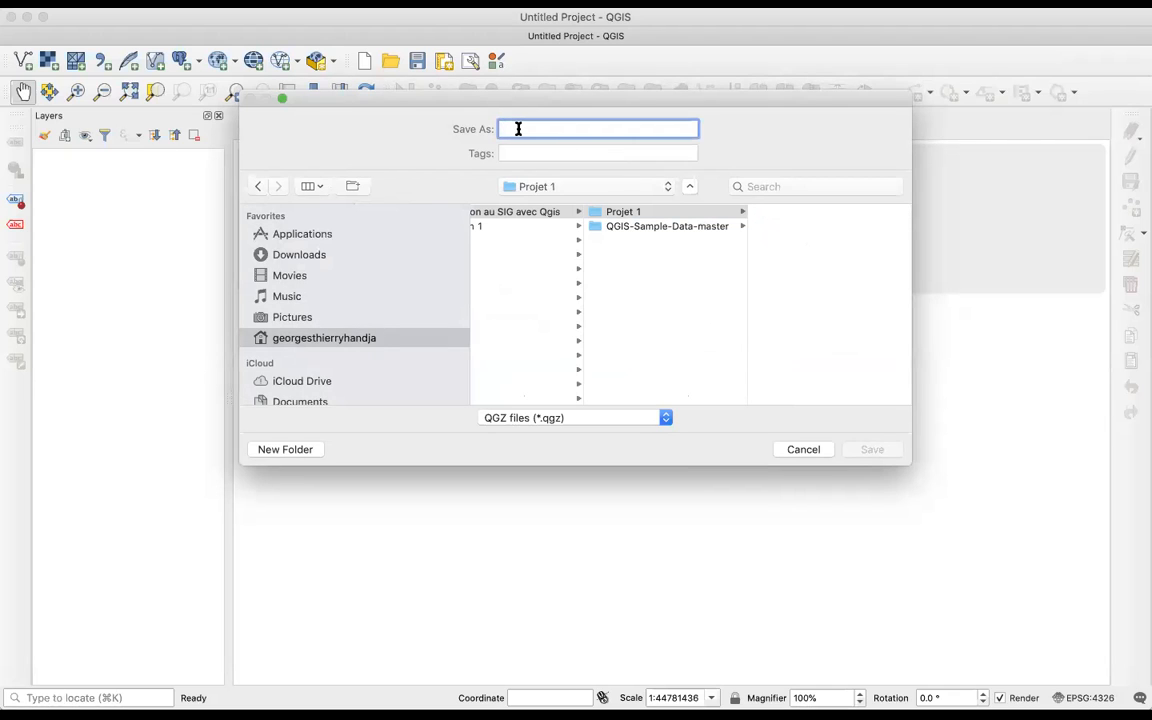
{"action": "type", "text": "Ma p"}
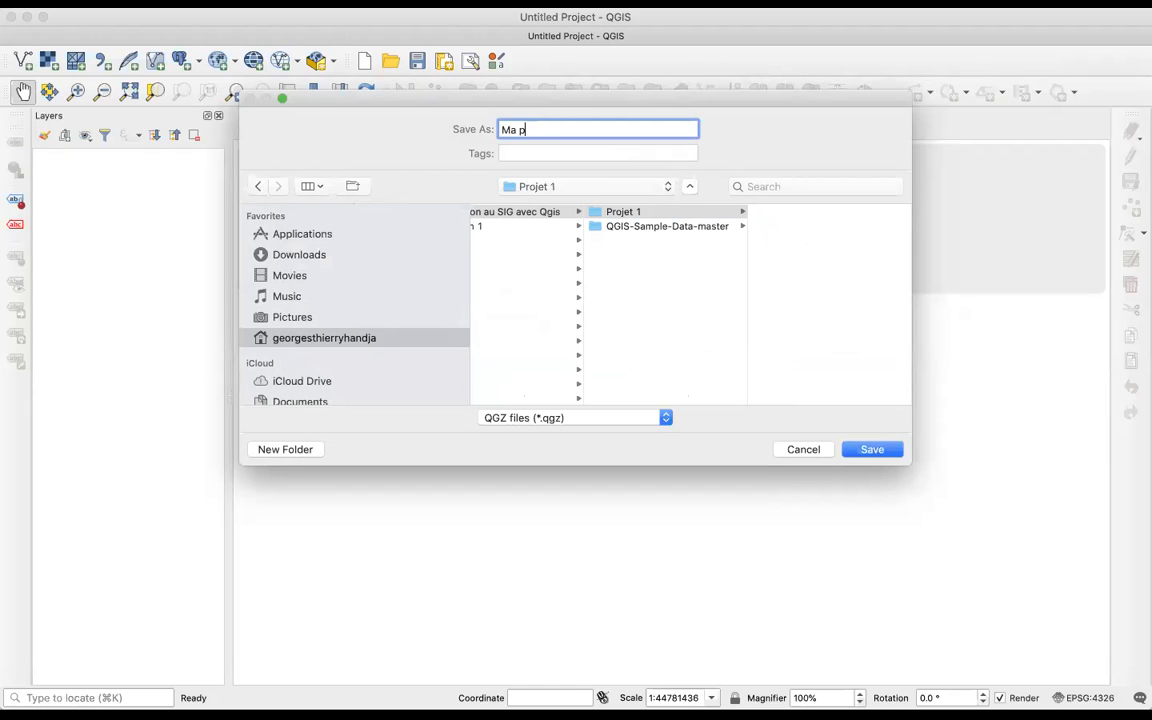
{"action": "type", "text": "remiere carte"}
{"action": "left_click", "coordinate": [870, 453]}
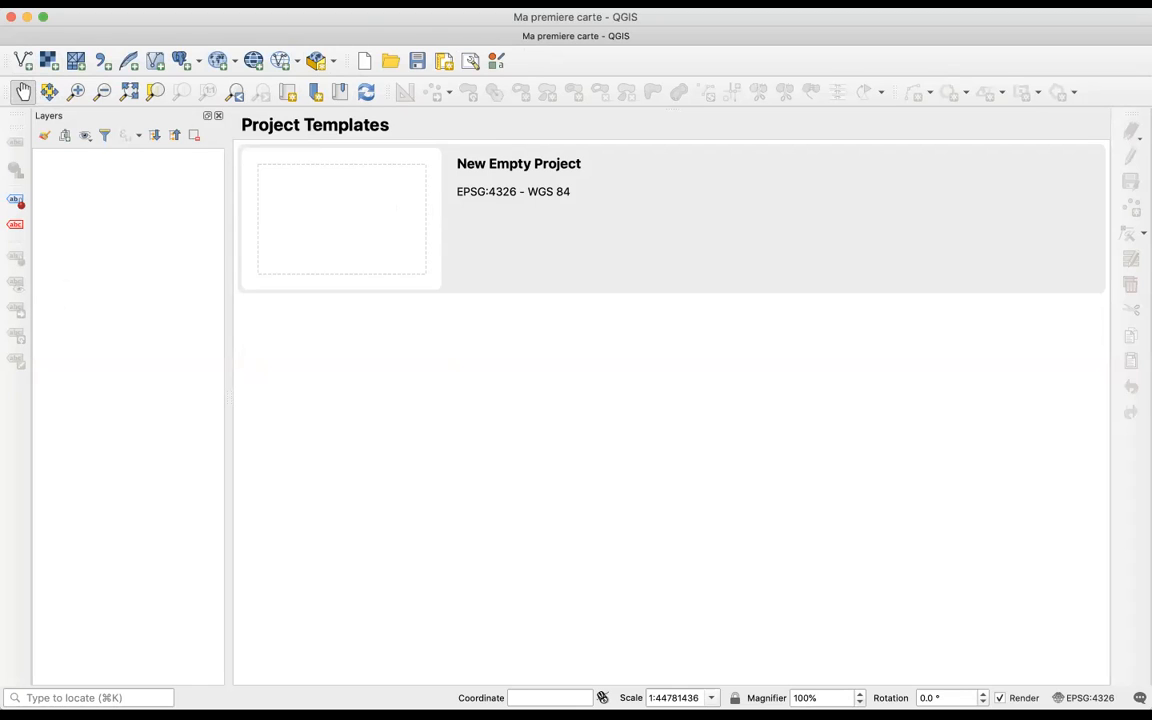
Step: Move the layer-adding toolbar into the vertical dock above the label tools, next to the Layers panel
{"action": "left_click", "coordinate": [40, 692]}
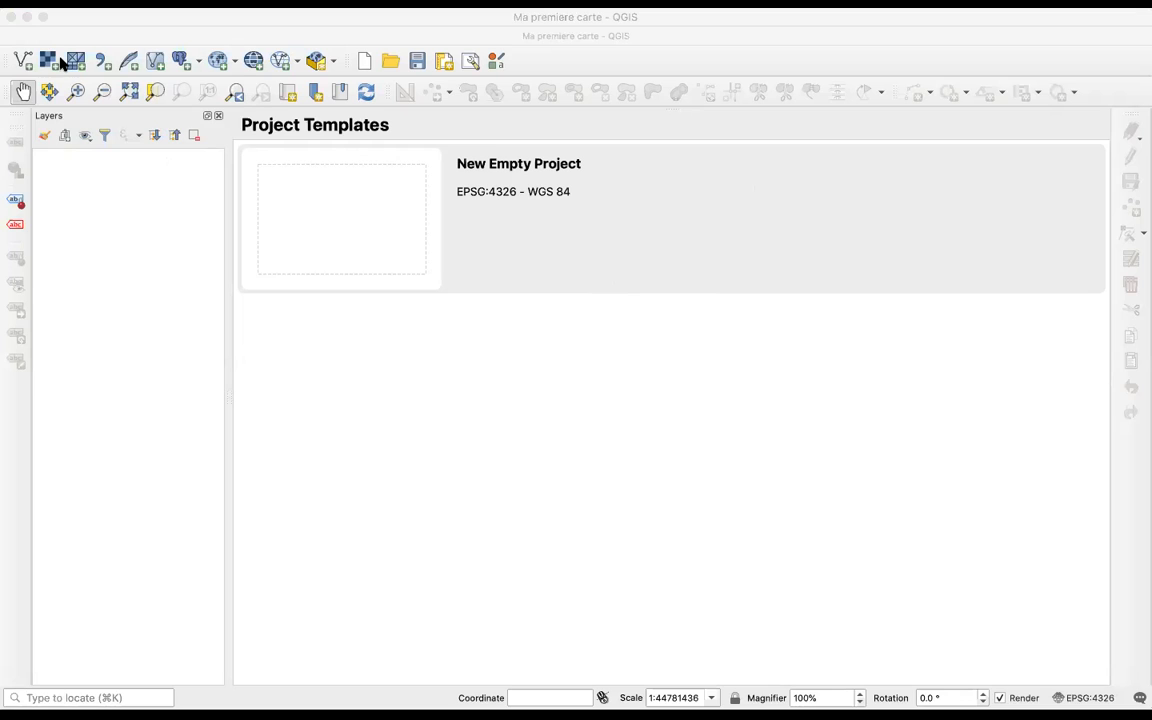
{"action": "left_click_drag", "start_coordinate": [5, 65], "coordinate": [8, 141]}
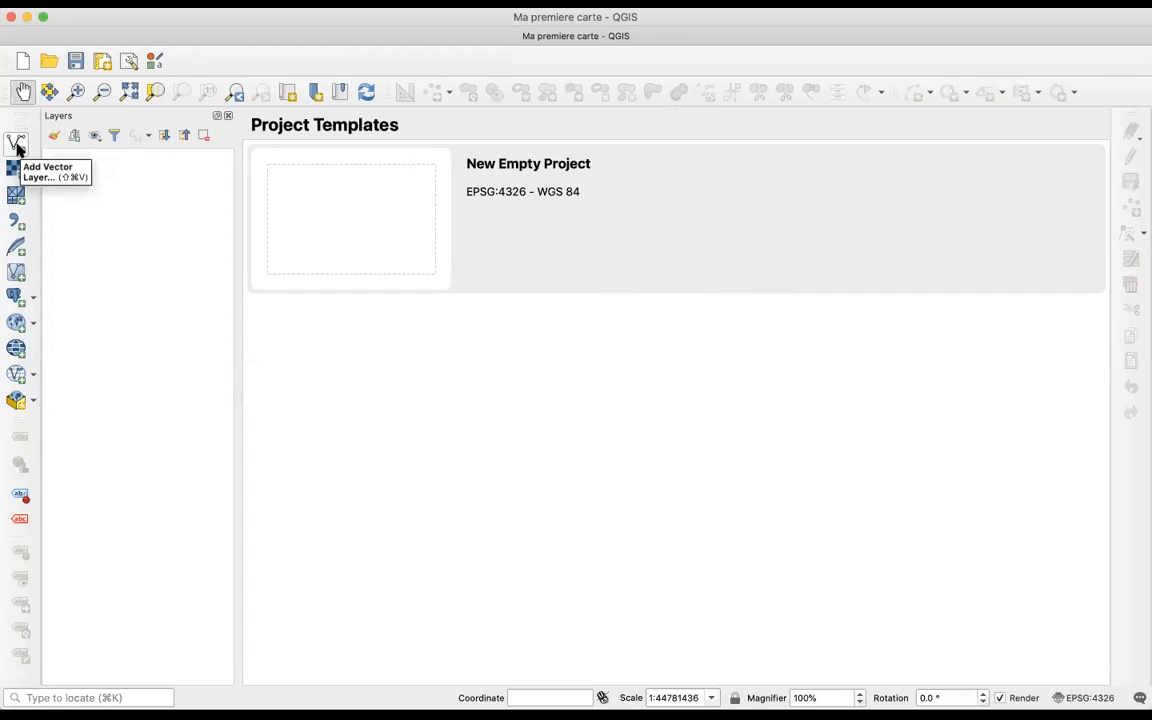
{"action": "left_click", "coordinate": [16, 145]}
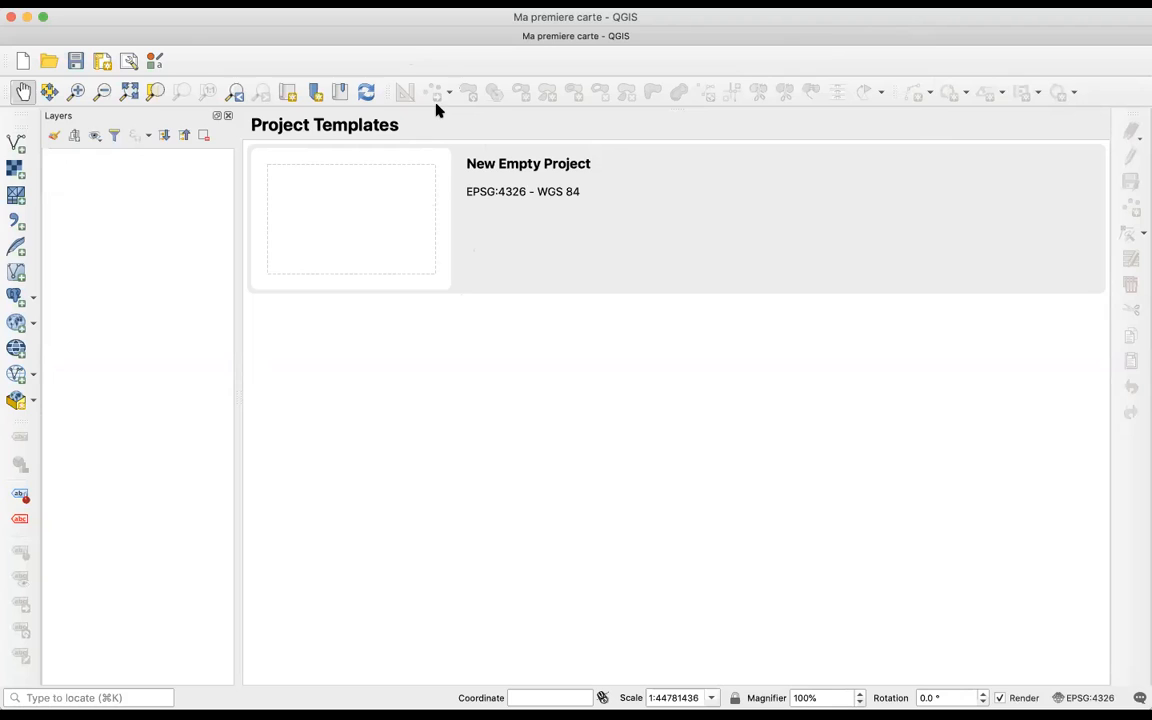
Step: Start adding a vector layer and browse for its source file in Multiple.Invest Ltd, Projects, Parcours MI
{"action": "left_click", "coordinate": [17, 147]}
{"action": "left_click", "coordinate": [905, 374]}
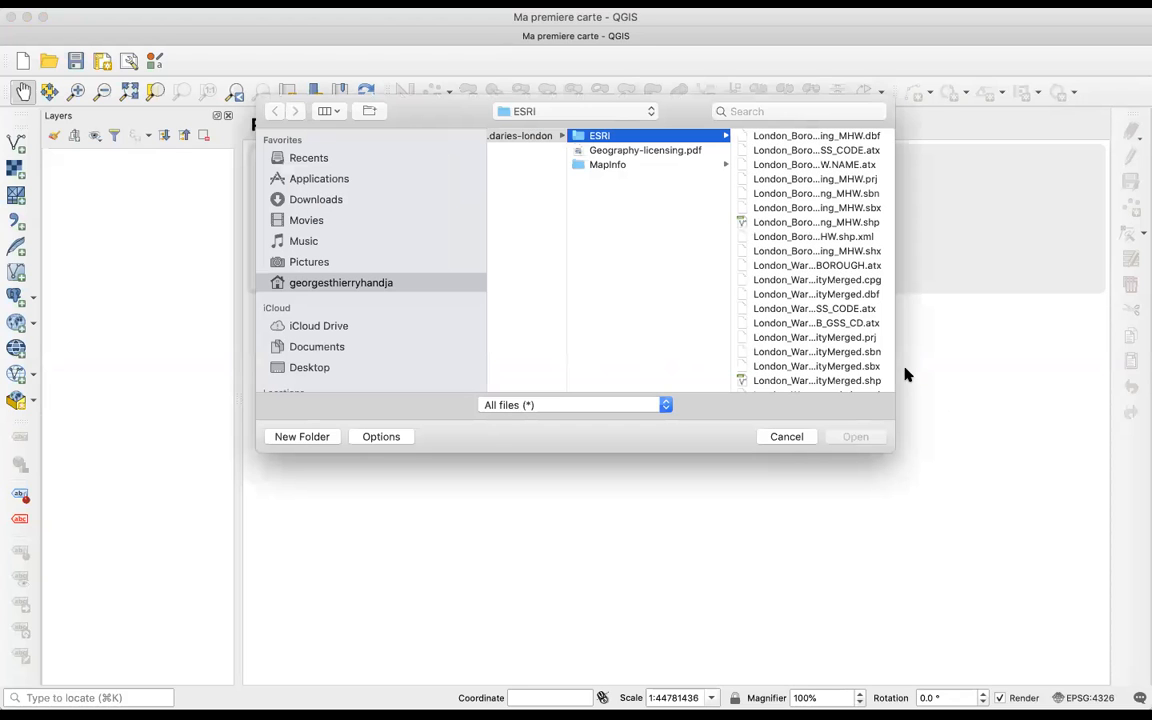
{"action": "scroll", "coordinate": [590, 227], "scroll_direction": "left", "scroll_amount": 10}
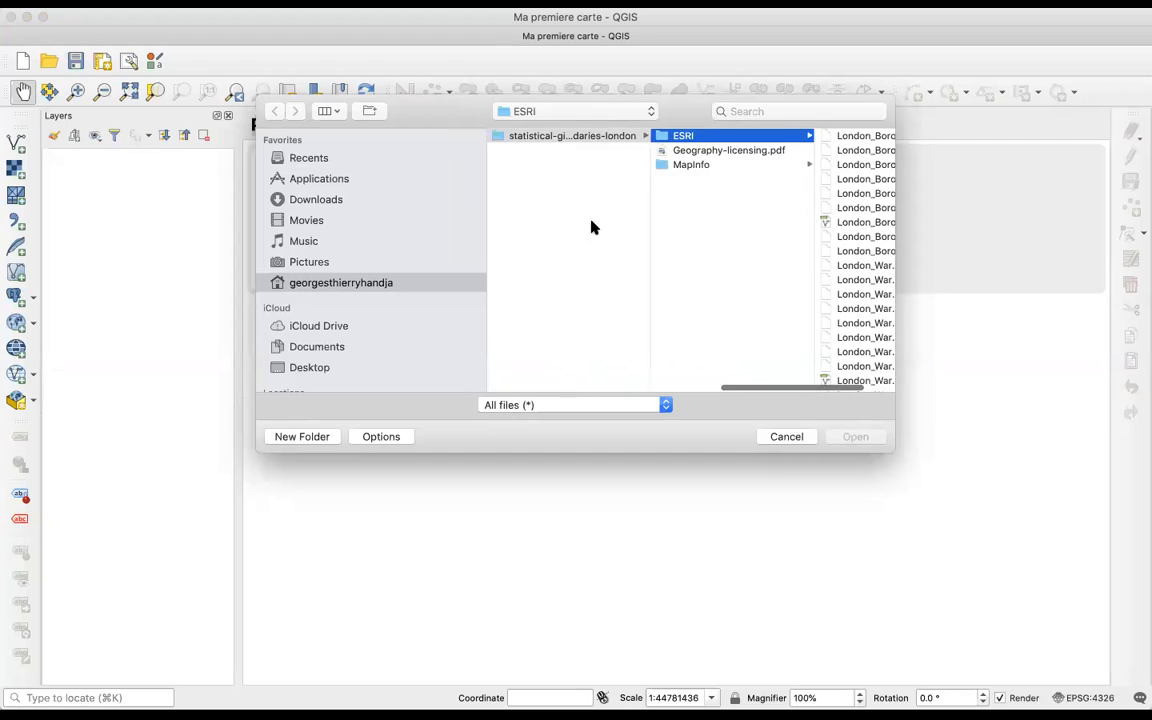
{"action": "scroll", "coordinate": [590, 227], "scroll_direction": "left", "scroll_amount": 10}
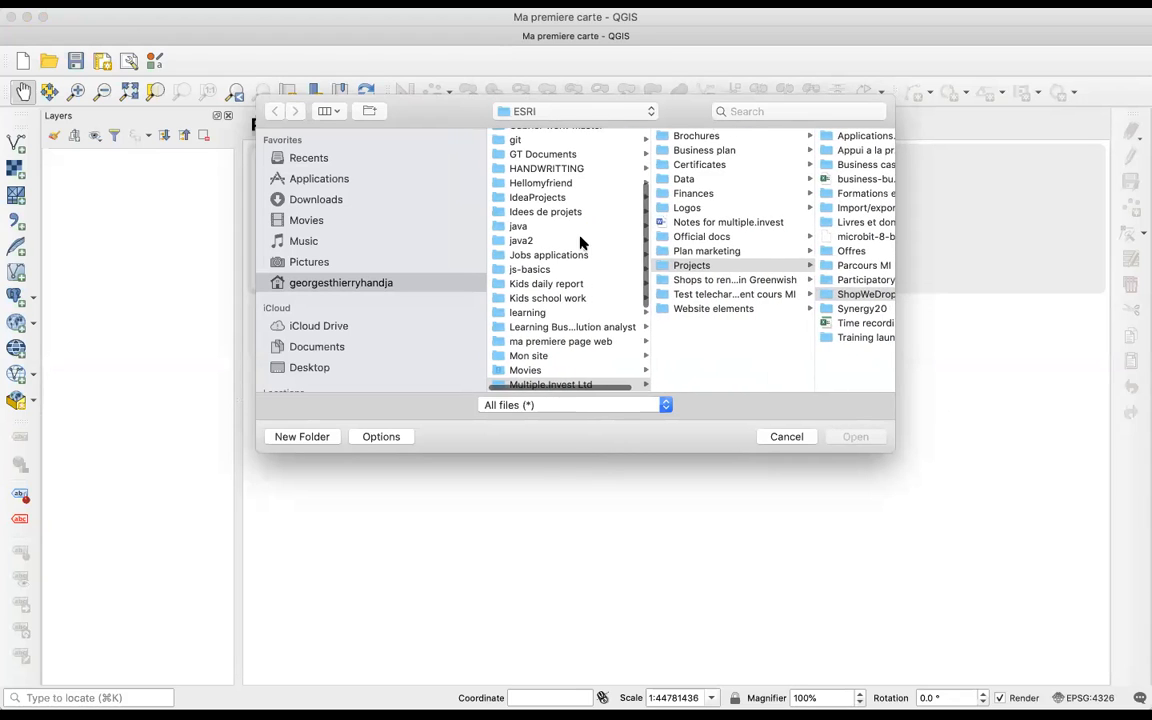
{"action": "scroll", "coordinate": [565, 320], "scroll_direction": "down", "scroll_amount": 2}
{"action": "left_click", "coordinate": [561, 352]}
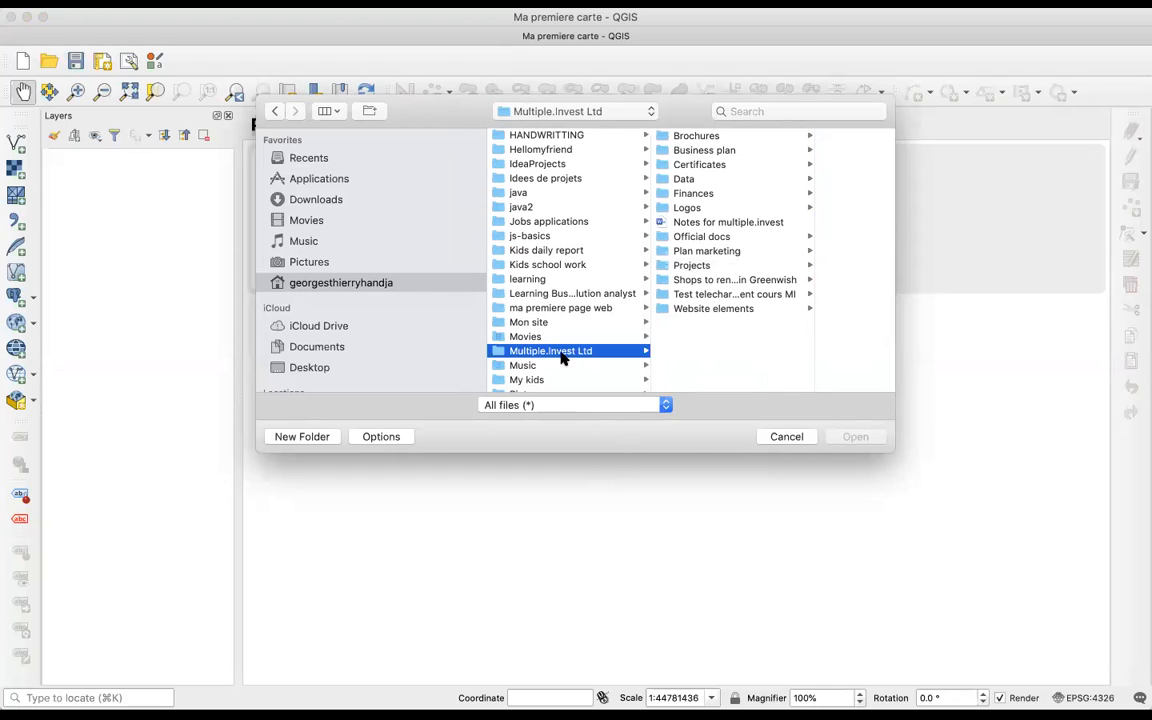
{"action": "left_click", "coordinate": [689, 265]}
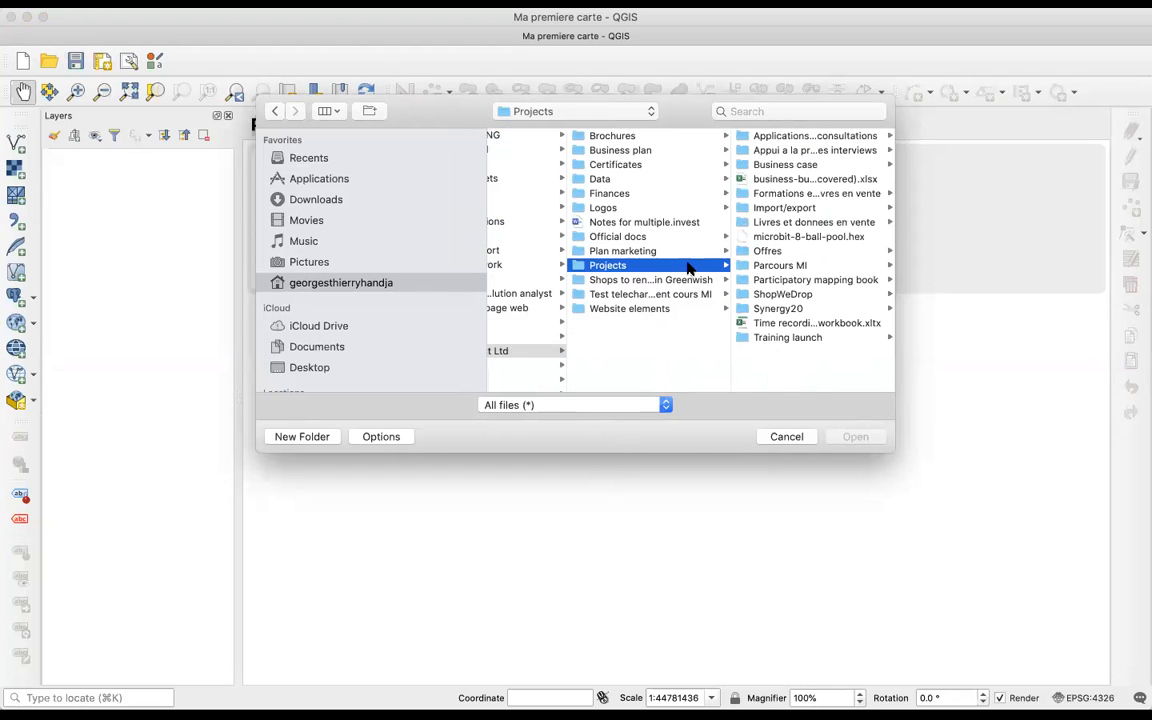
{"action": "left_click", "coordinate": [792, 265]}
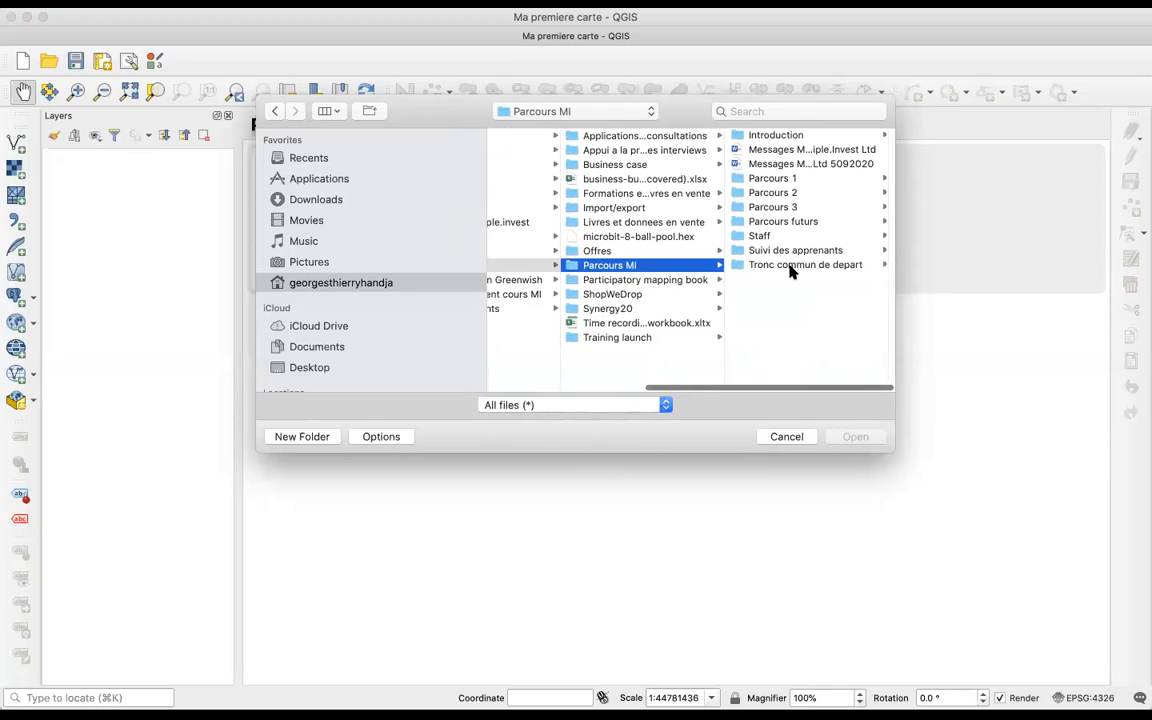
Step: Open Parcours 1, Initiation au SIG avec Qgis, QGIS-Sample-Data-master, qgis_sample_data and its shapefiles folder
{"action": "left_click", "coordinate": [790, 180]}
{"action": "left_click", "coordinate": [808, 137]}
{"action": "left_click", "coordinate": [779, 152]}
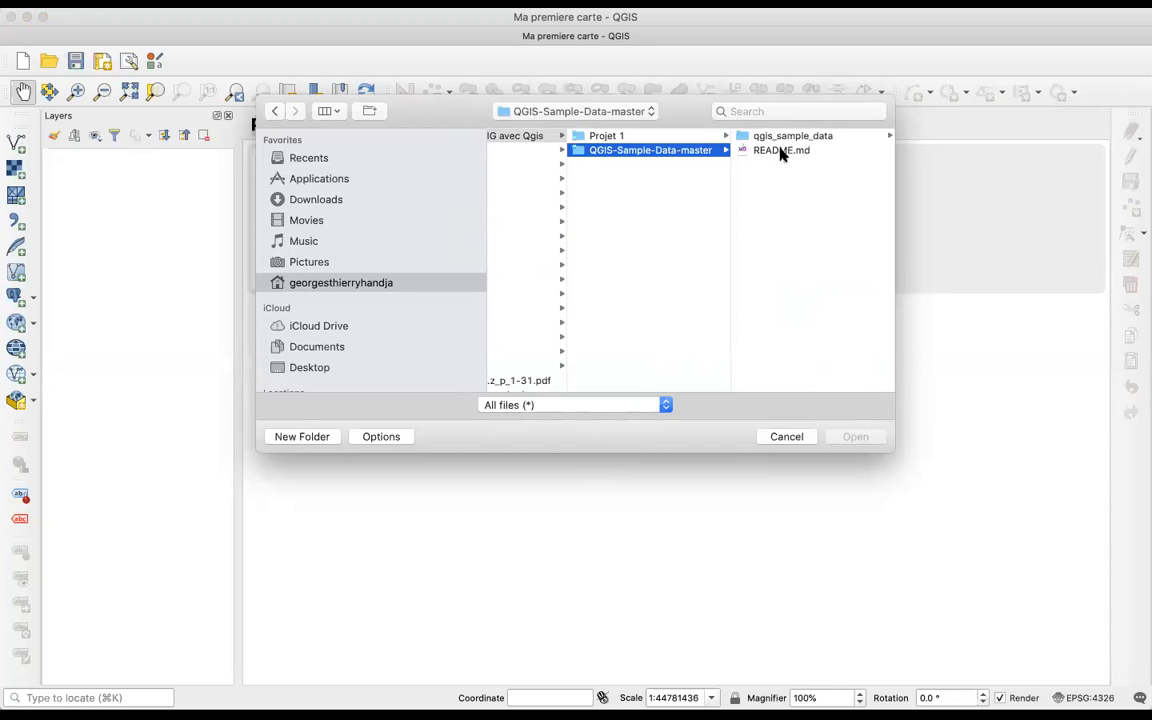
{"action": "left_click", "coordinate": [771, 135]}
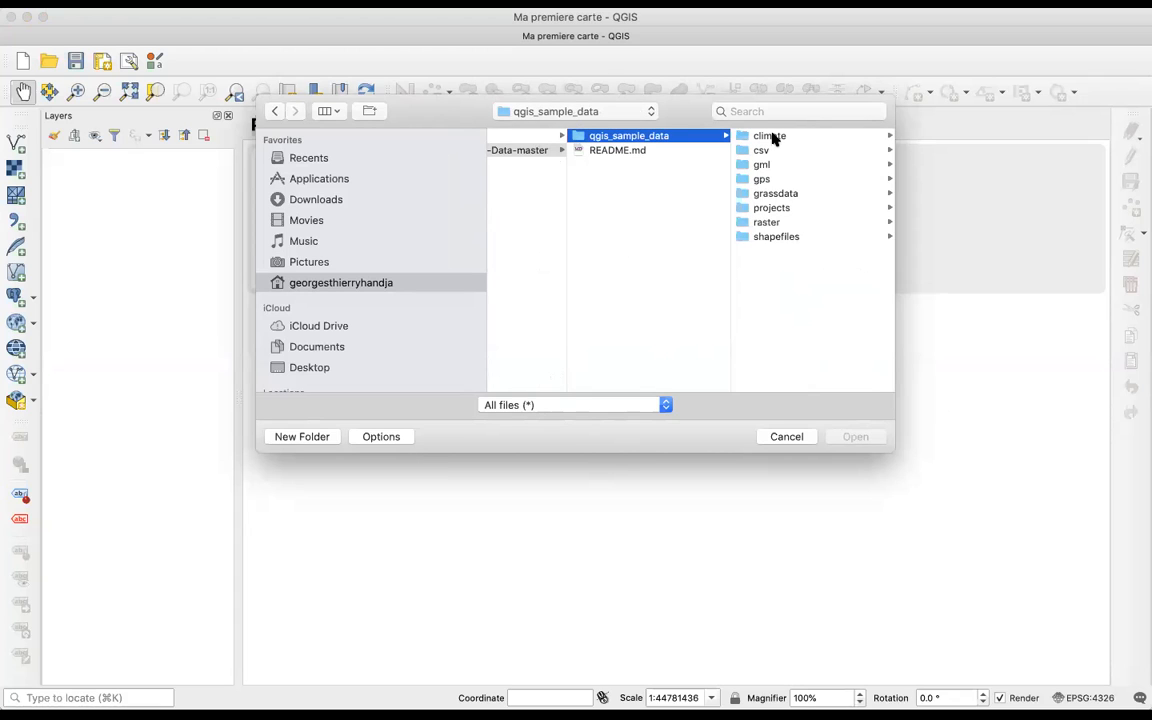
{"action": "left_click", "coordinate": [764, 238]}
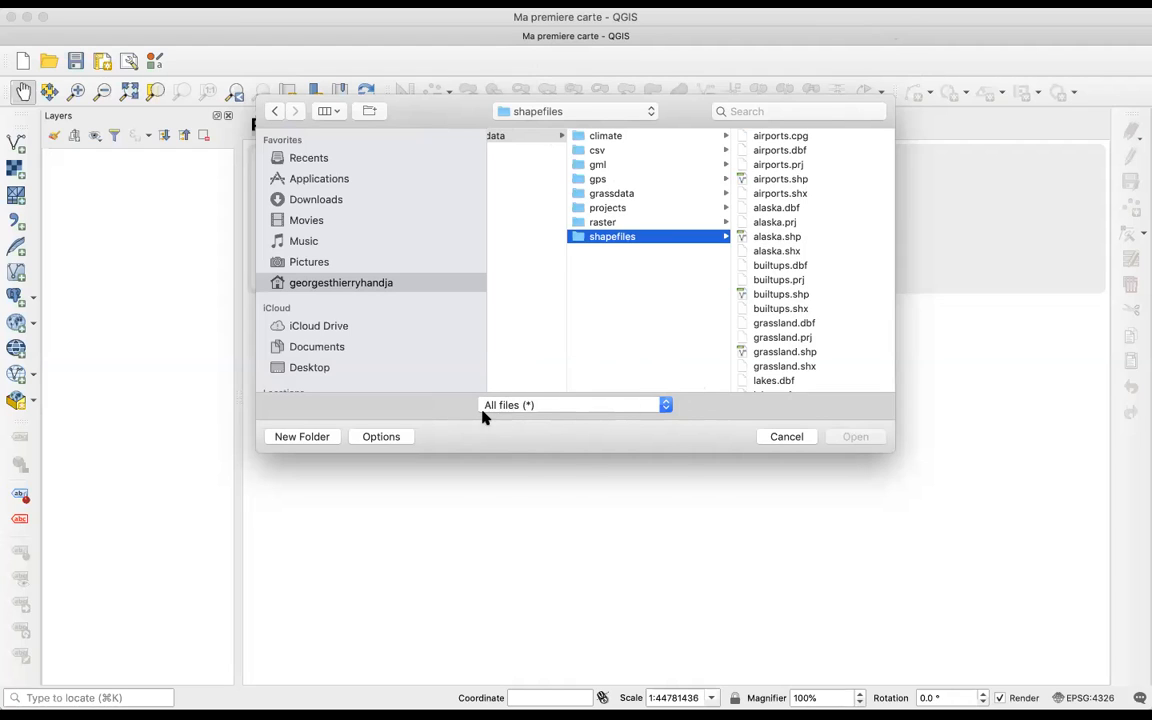
Step: Limit the file list to ESRI Shapefiles (*.shp *.SHP) and look through the shapefiles in the folder
{"action": "left_click", "coordinate": [666, 405]}
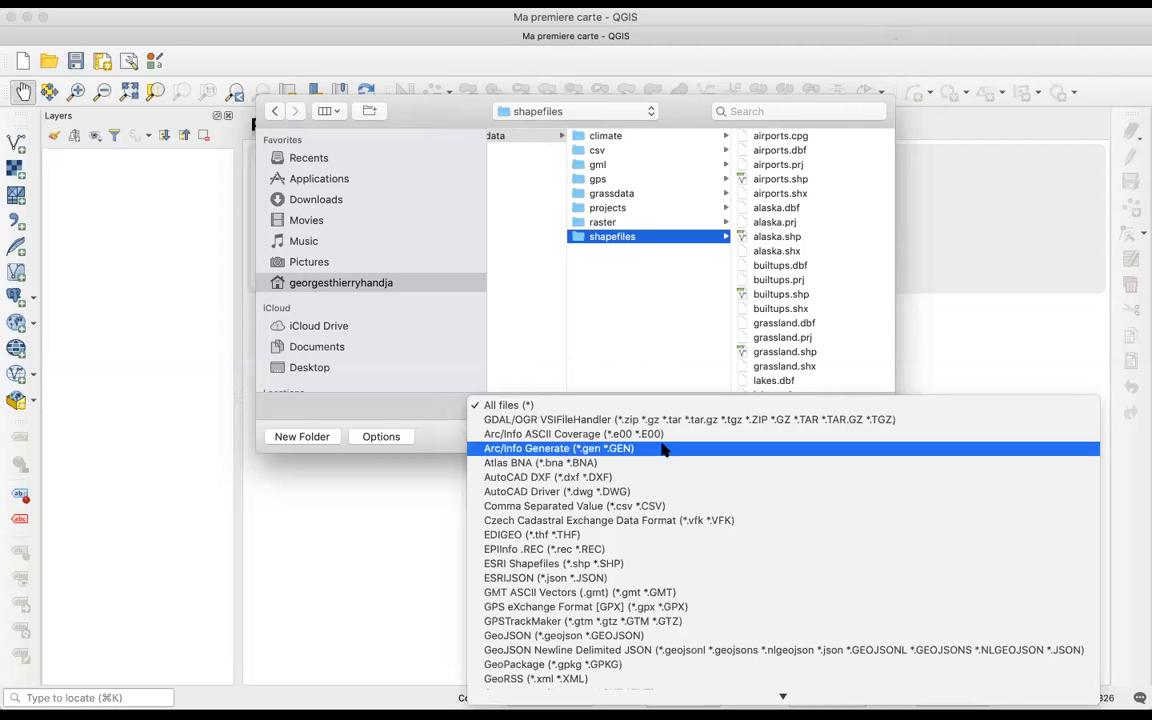
{"action": "left_click", "coordinate": [648, 565]}
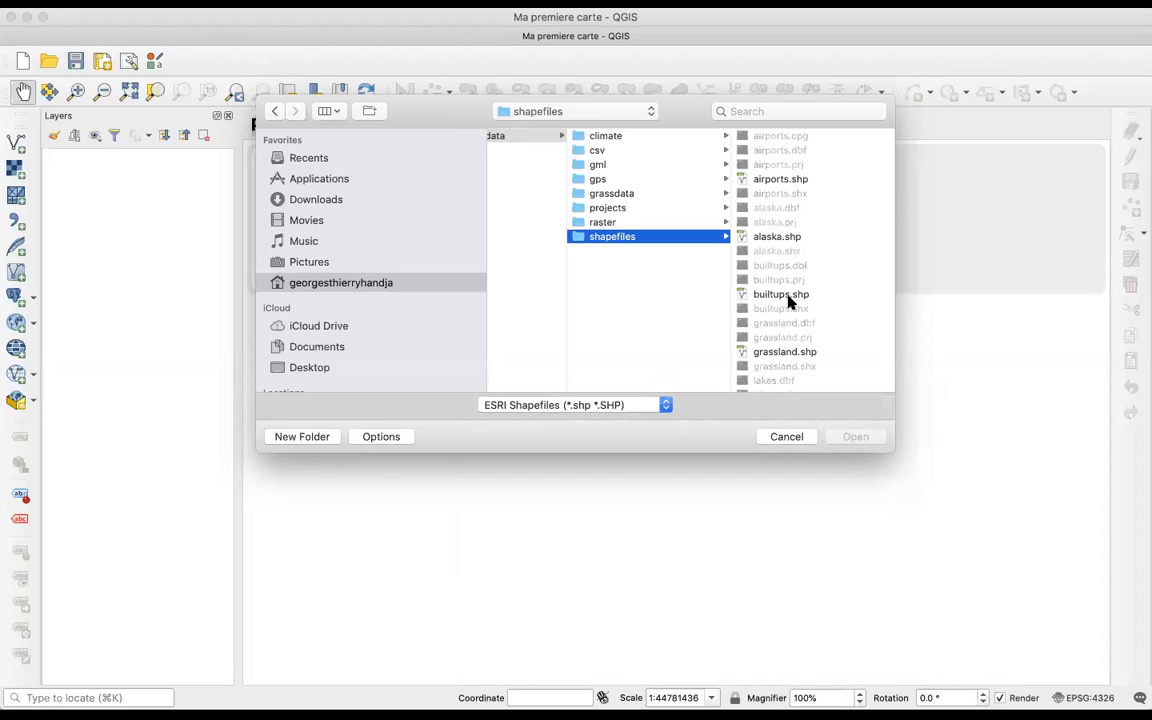
{"action": "scroll", "coordinate": [797, 352], "scroll_direction": "down", "scroll_amount": 5}
{"action": "scroll", "coordinate": [797, 355], "scroll_direction": "down", "scroll_amount": 1}
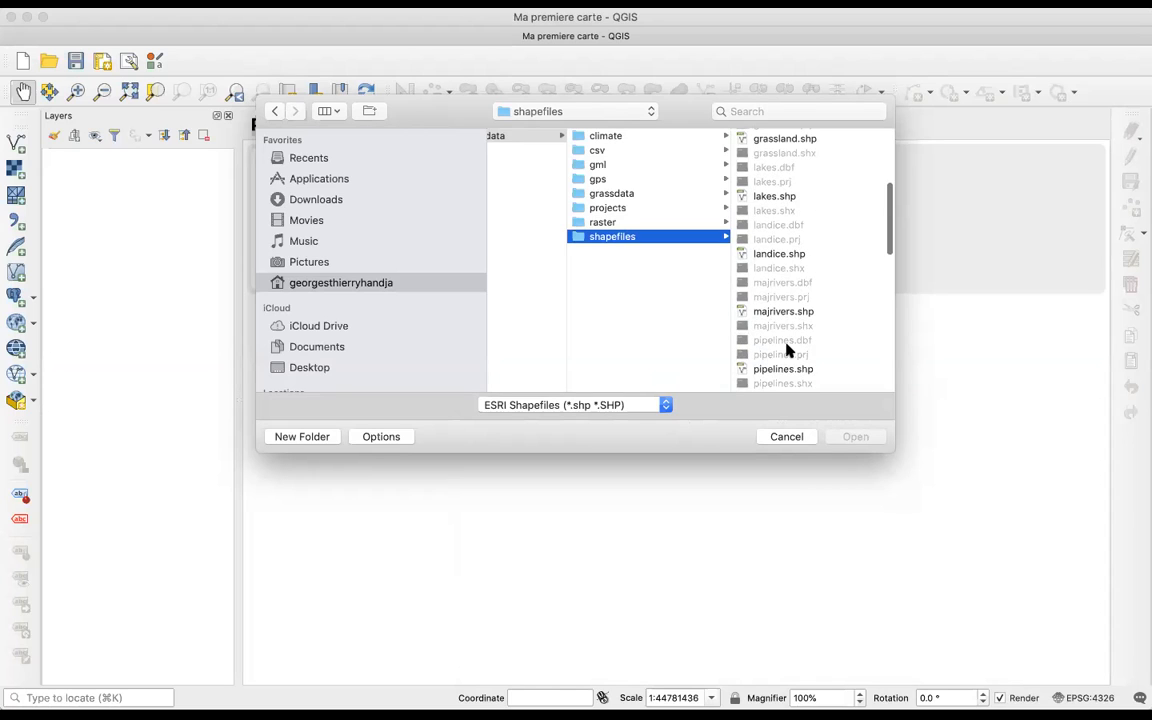
{"action": "scroll", "coordinate": [797, 378], "scroll_direction": "down", "scroll_amount": 5}
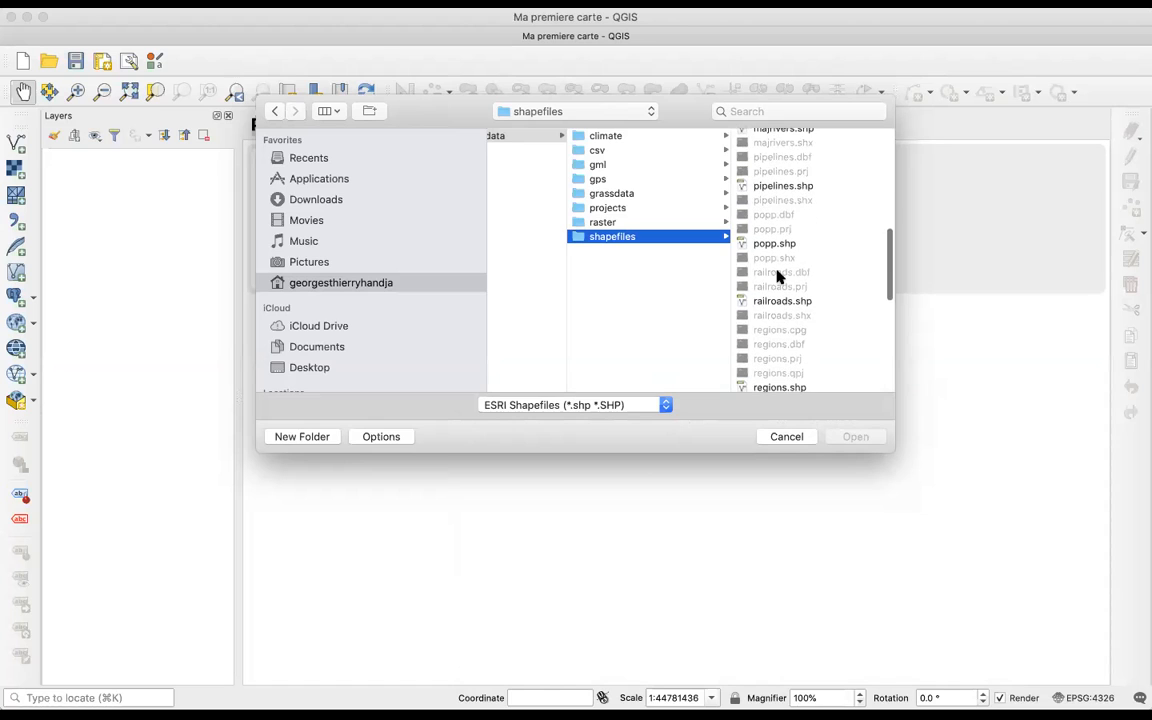
{"action": "scroll", "coordinate": [802, 316], "scroll_direction": "down", "scroll_amount": 4}
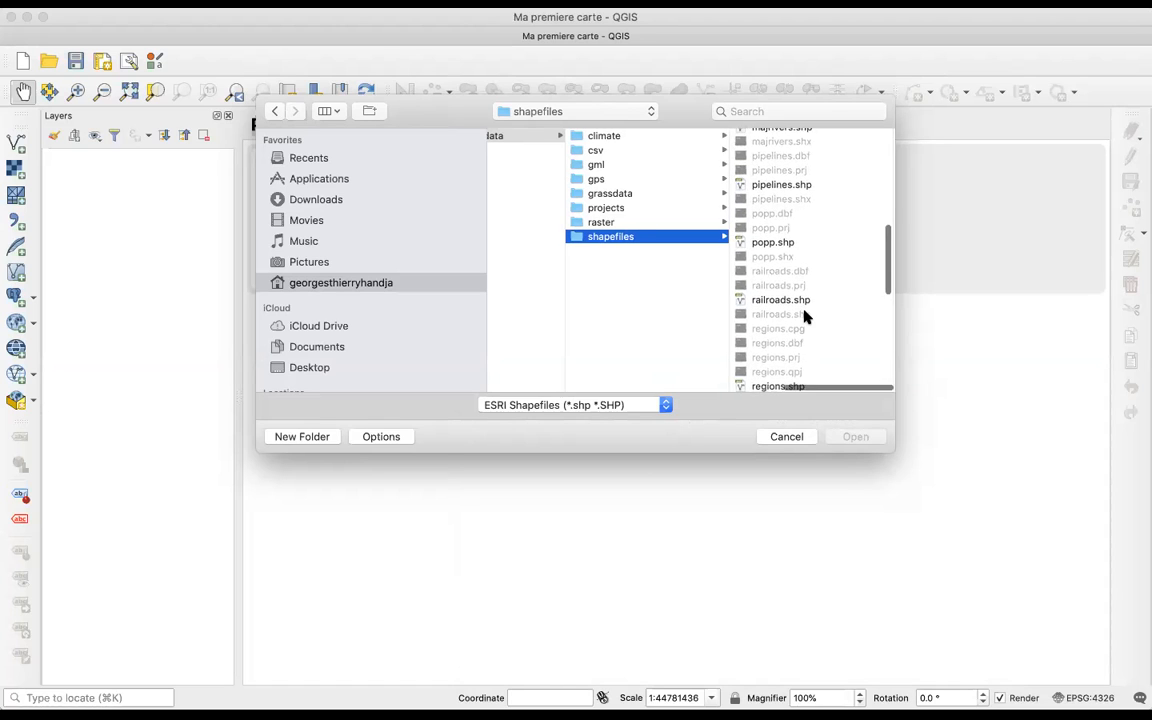
{"action": "scroll", "coordinate": [766, 380], "scroll_direction": "down", "scroll_amount": 7}
{"action": "scroll", "coordinate": [766, 382], "scroll_direction": "down", "scroll_amount": 1}
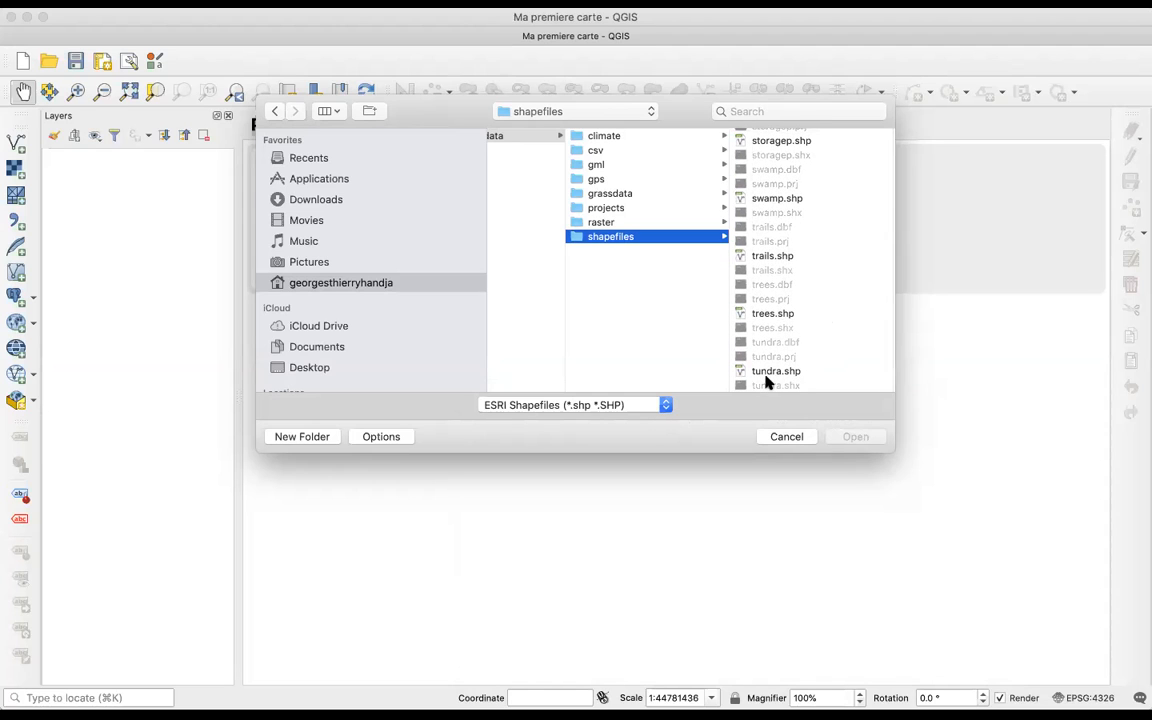
{"action": "left_click", "coordinate": [772, 287]}
{"action": "left_click", "coordinate": [774, 279]}
{"action": "left_click", "coordinate": [771, 277]}
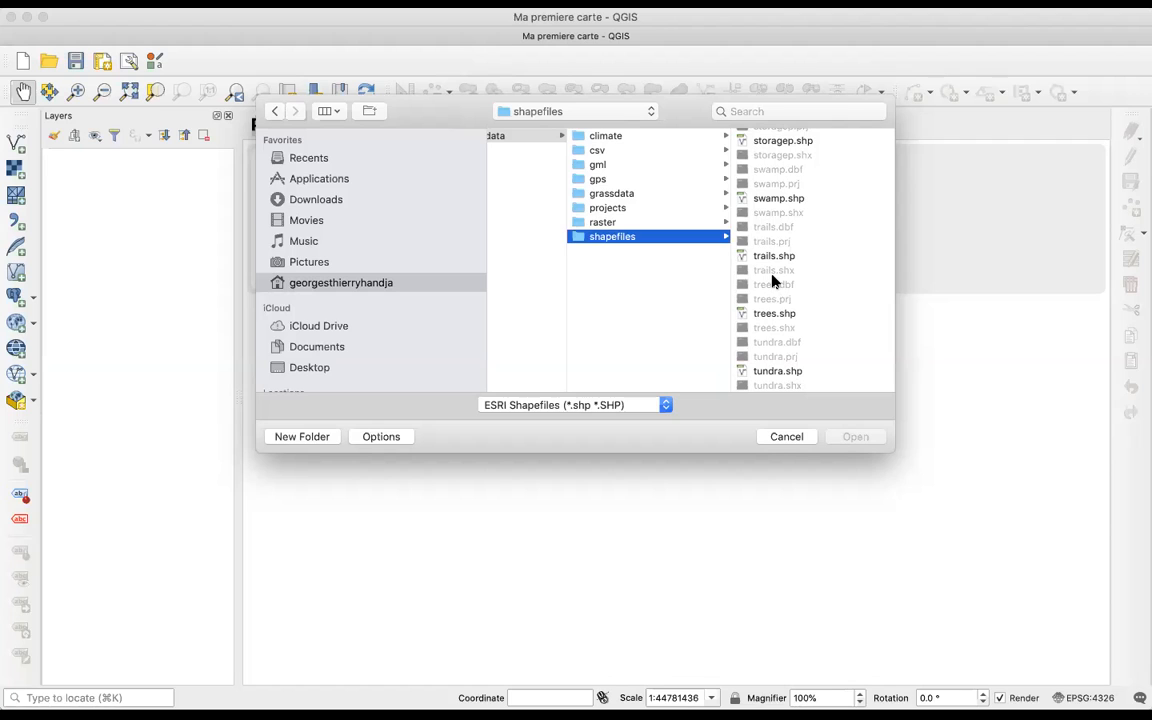
{"action": "left_click", "coordinate": [770, 251]}
{"action": "left_click", "coordinate": [770, 256]}
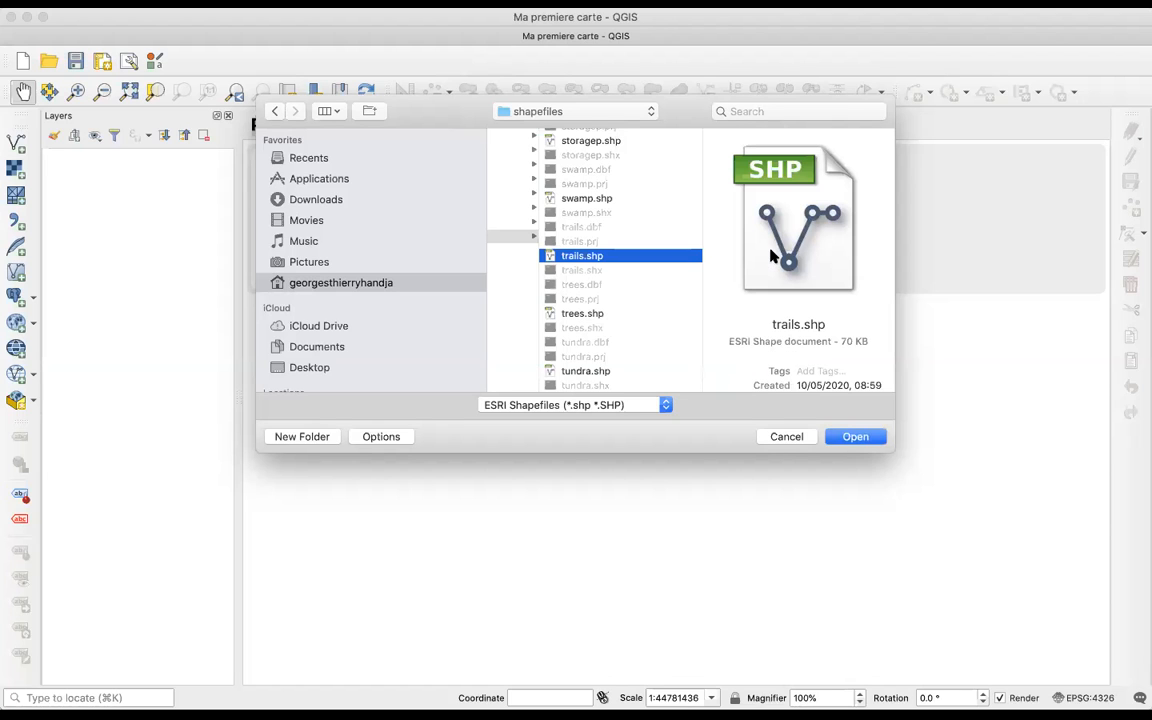
Step: Add alaska.shp as a vector layer, accept the +towgs84=-10,158,187 transformation, and close the data source window
{"action": "scroll", "coordinate": [640, 256], "scroll_direction": "up", "scroll_amount": 10}
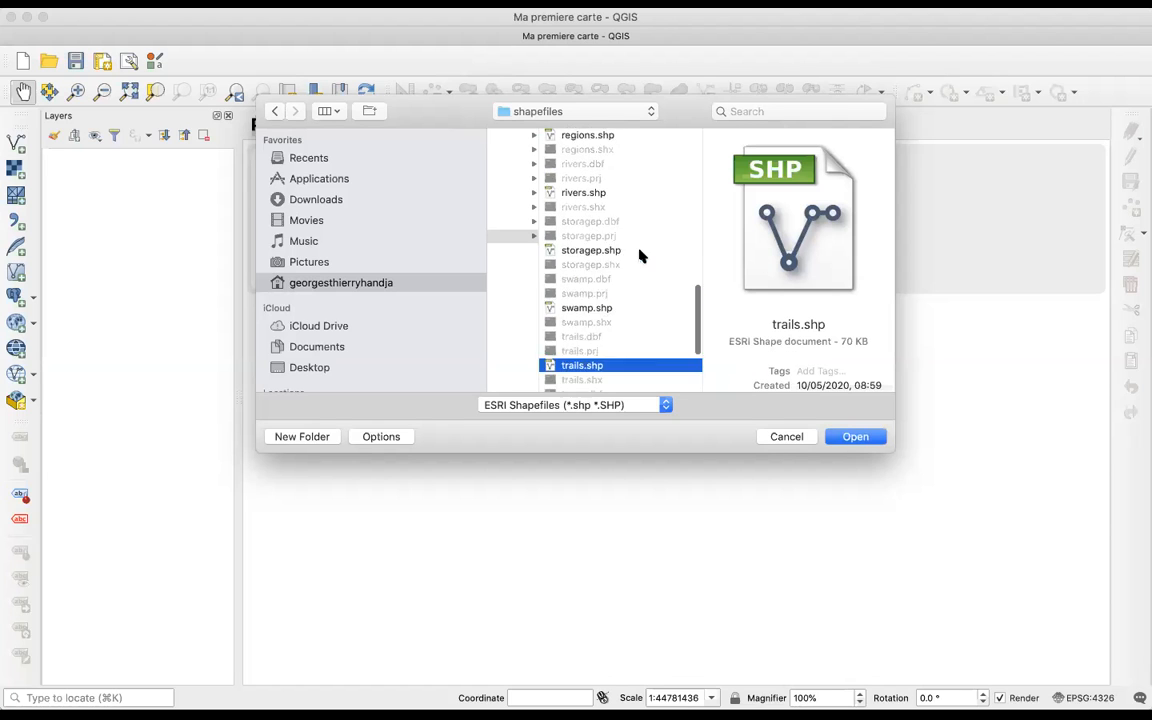
{"action": "scroll", "coordinate": [640, 256], "scroll_direction": "up", "scroll_amount": 10}
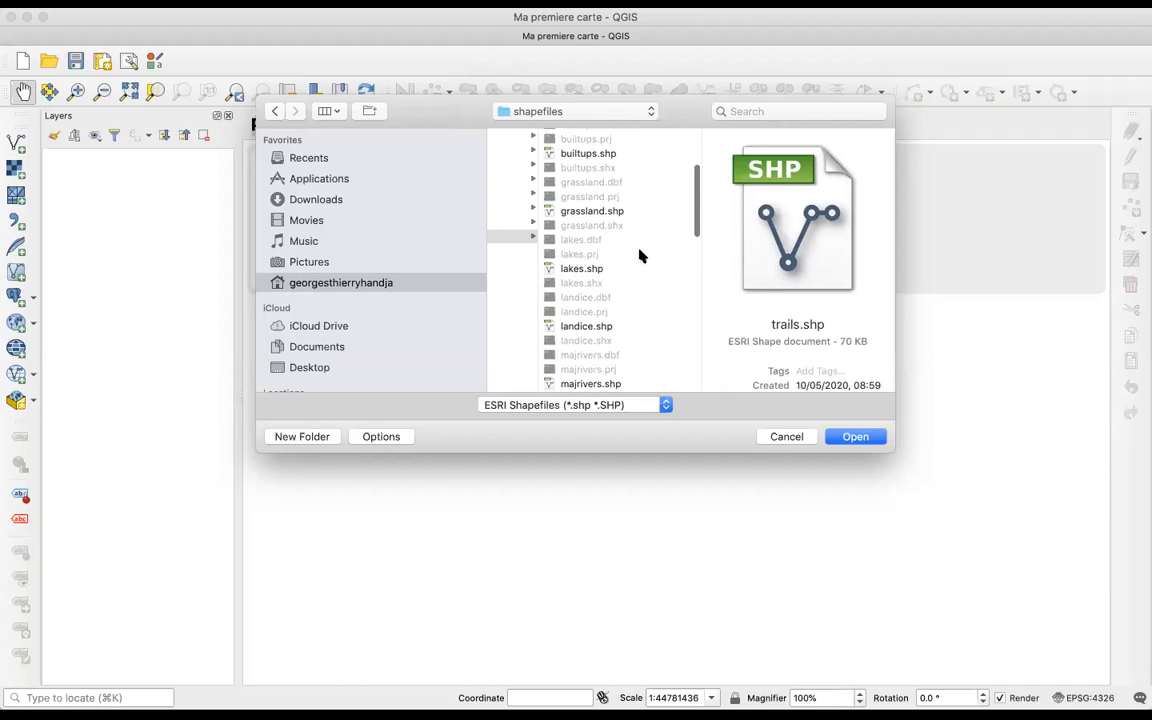
{"action": "scroll", "coordinate": [625, 210], "scroll_direction": "up", "scroll_amount": 5}
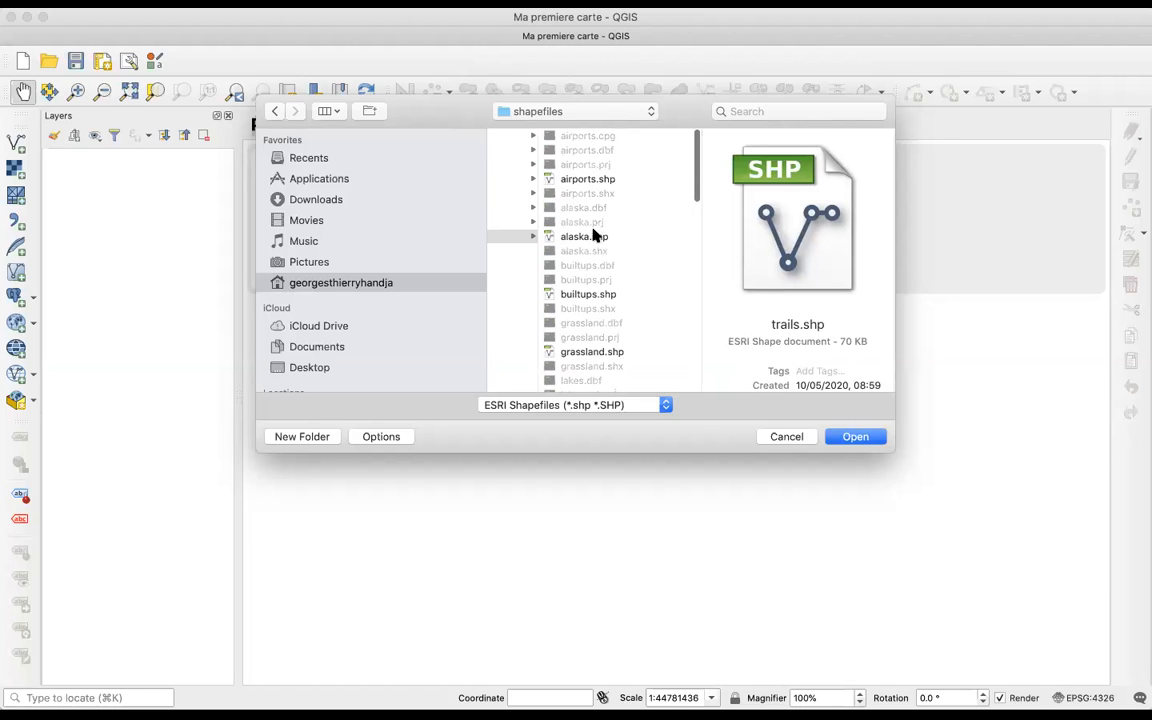
{"action": "left_click", "coordinate": [590, 237]}
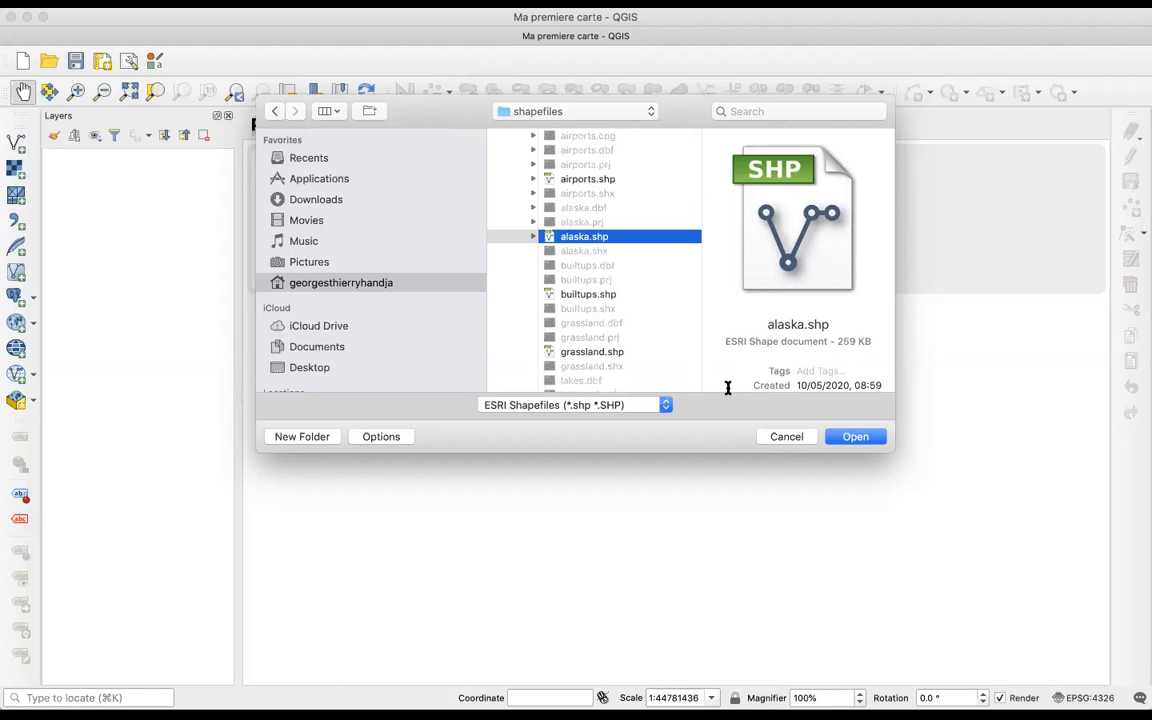
{"action": "left_click", "coordinate": [855, 437]}
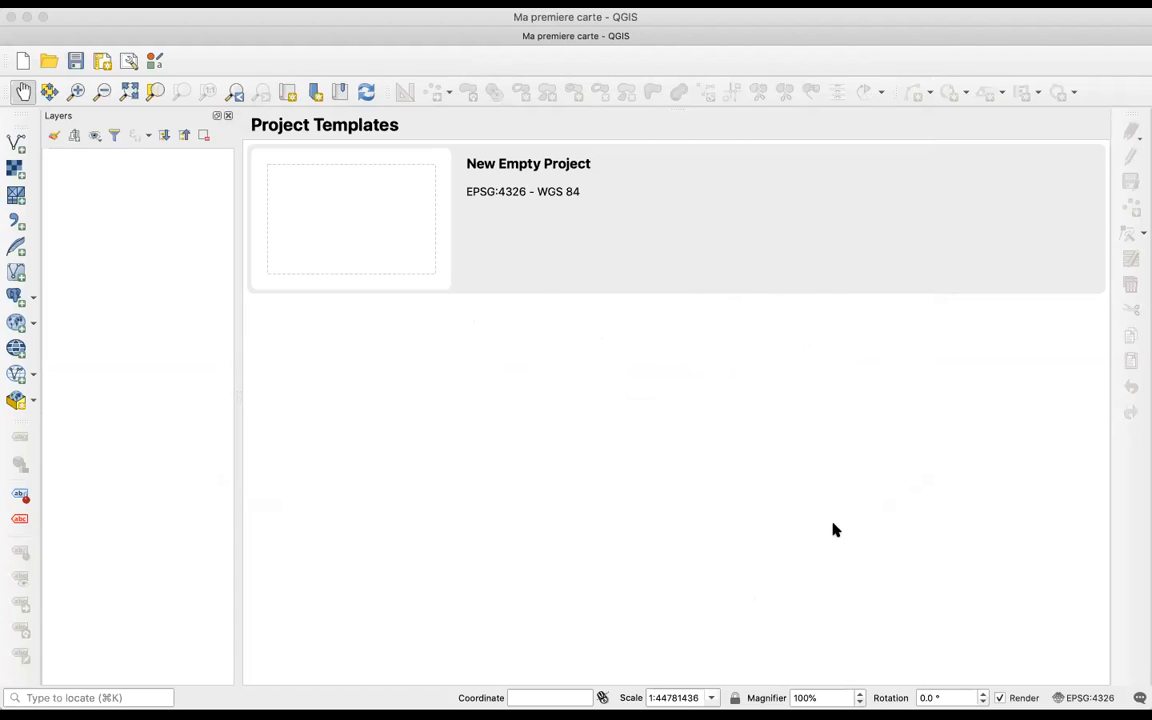
{"action": "left_click", "coordinate": [822, 670]}
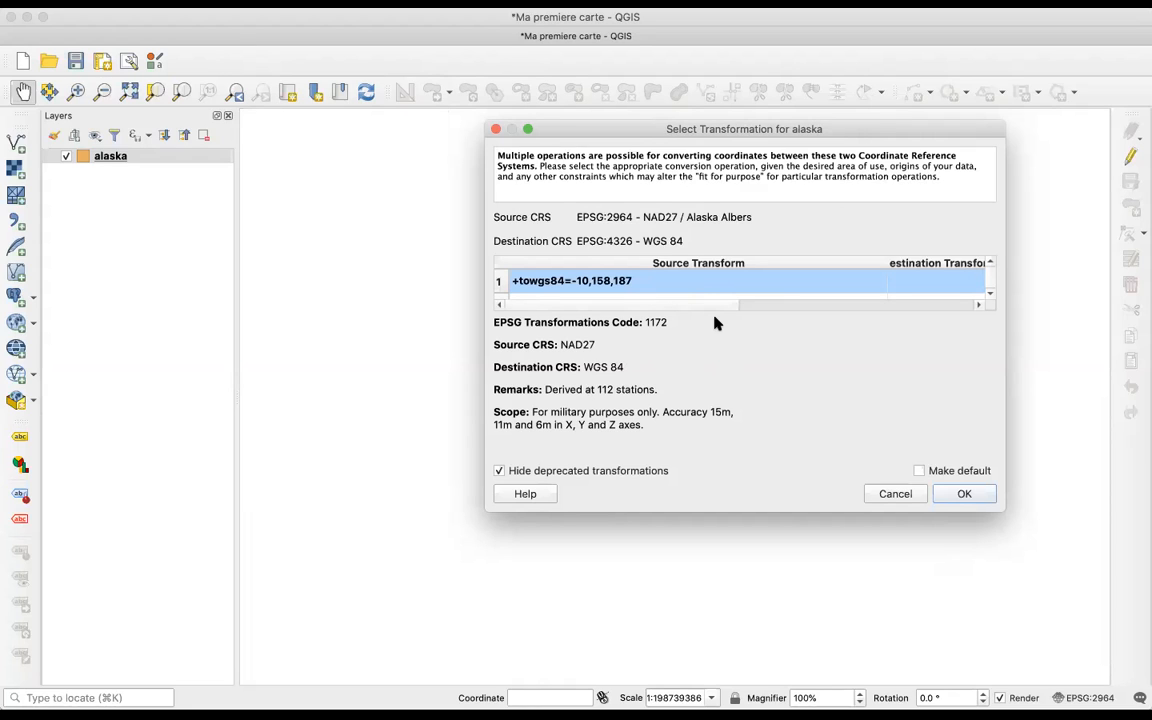
{"action": "left_click", "coordinate": [964, 494]}
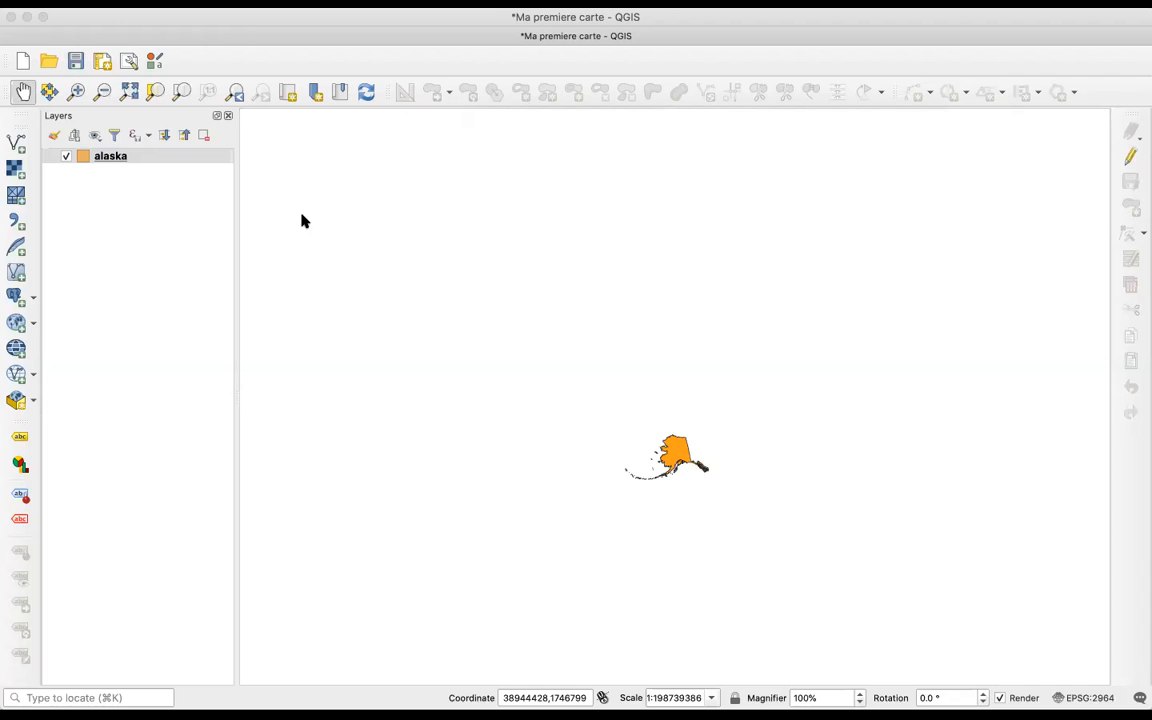
{"action": "left_click", "coordinate": [291, 130]}
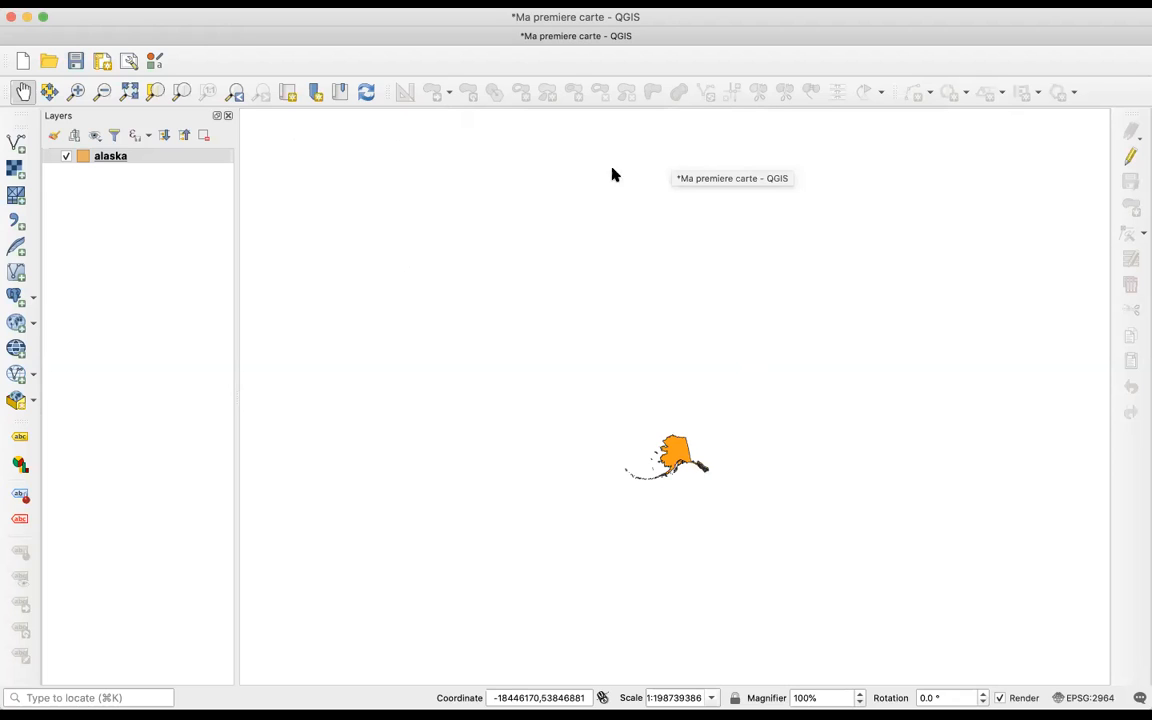
Step: Pan the map and zoom in on Alaska until its mainland fills the map canvas
{"action": "left_click_drag", "start_coordinate": [828, 275], "coordinate": [671, 391]}
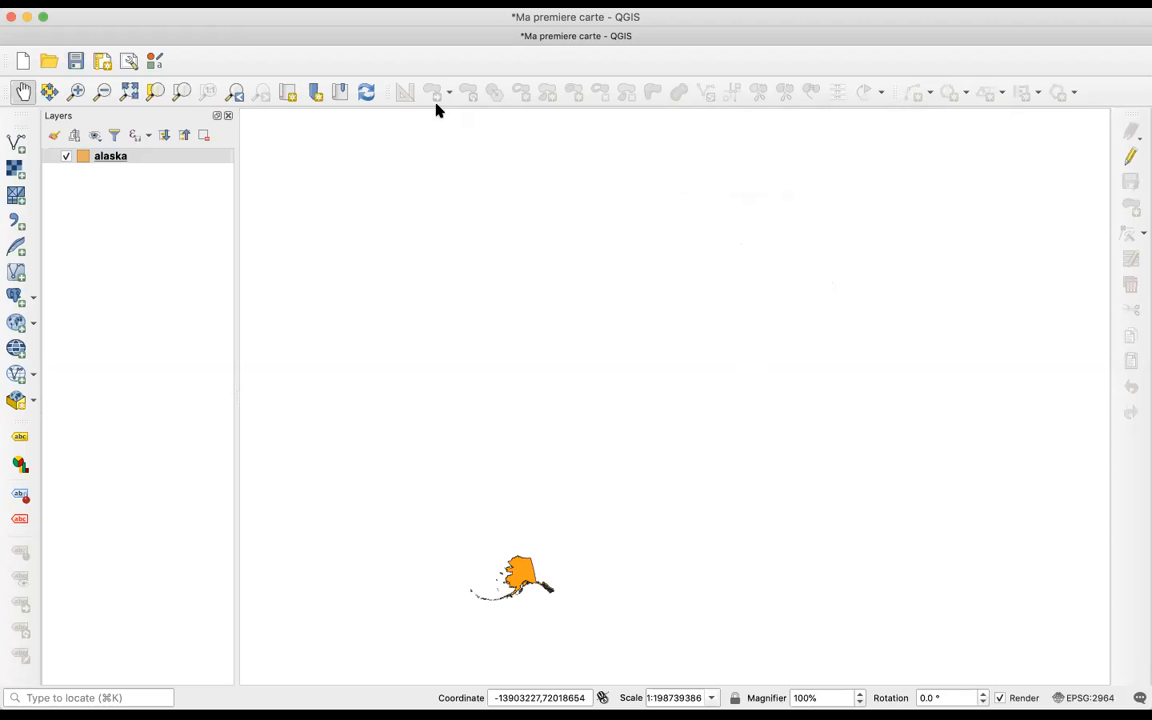
{"action": "left_click", "coordinate": [76, 92]}
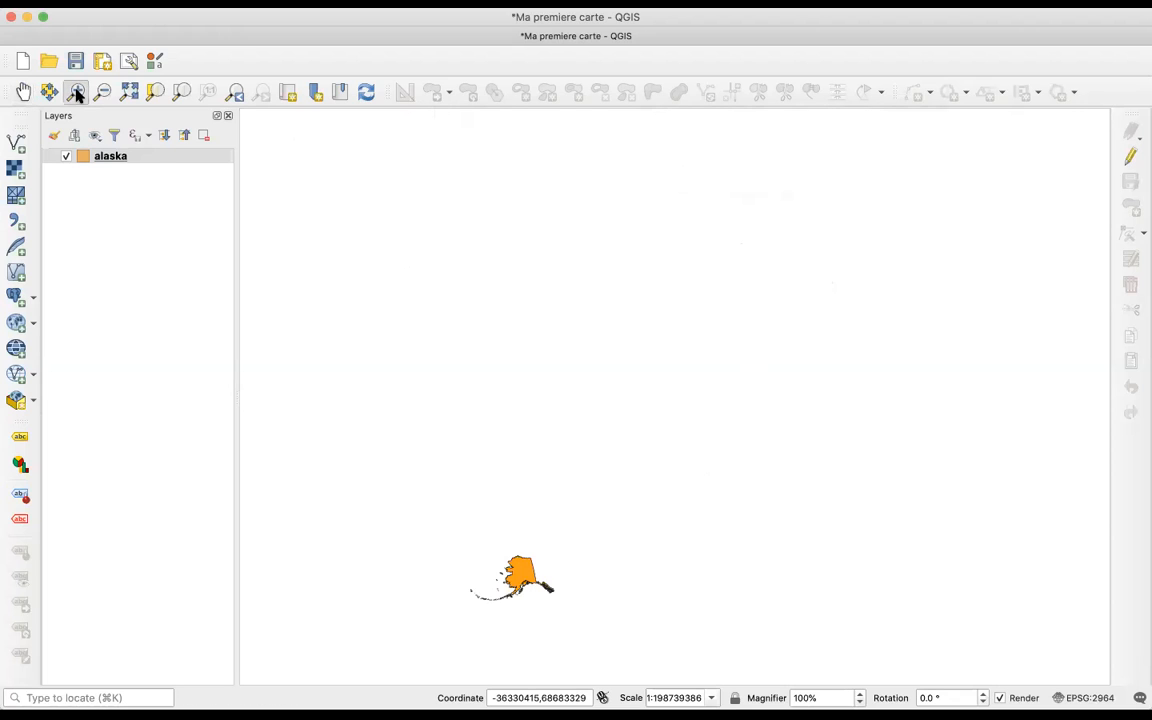
{"action": "left_click_drag", "start_coordinate": [479, 550], "coordinate": [613, 623]}
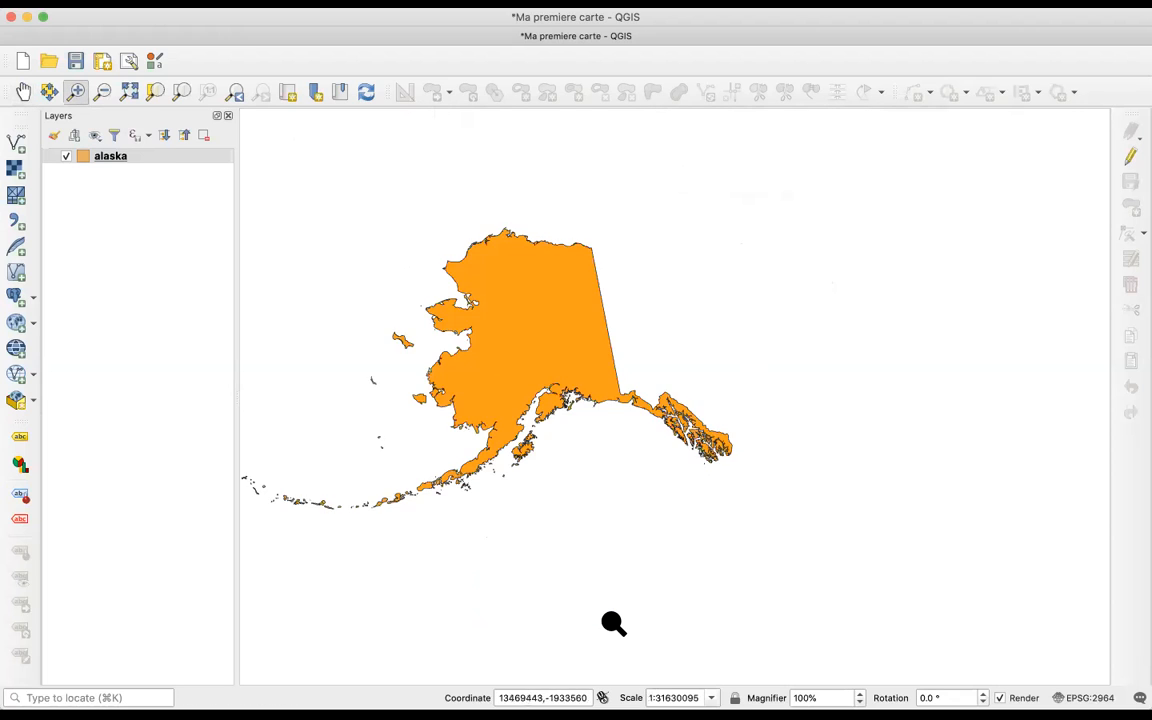
{"action": "left_click_drag", "start_coordinate": [350, 222], "coordinate": [725, 467]}
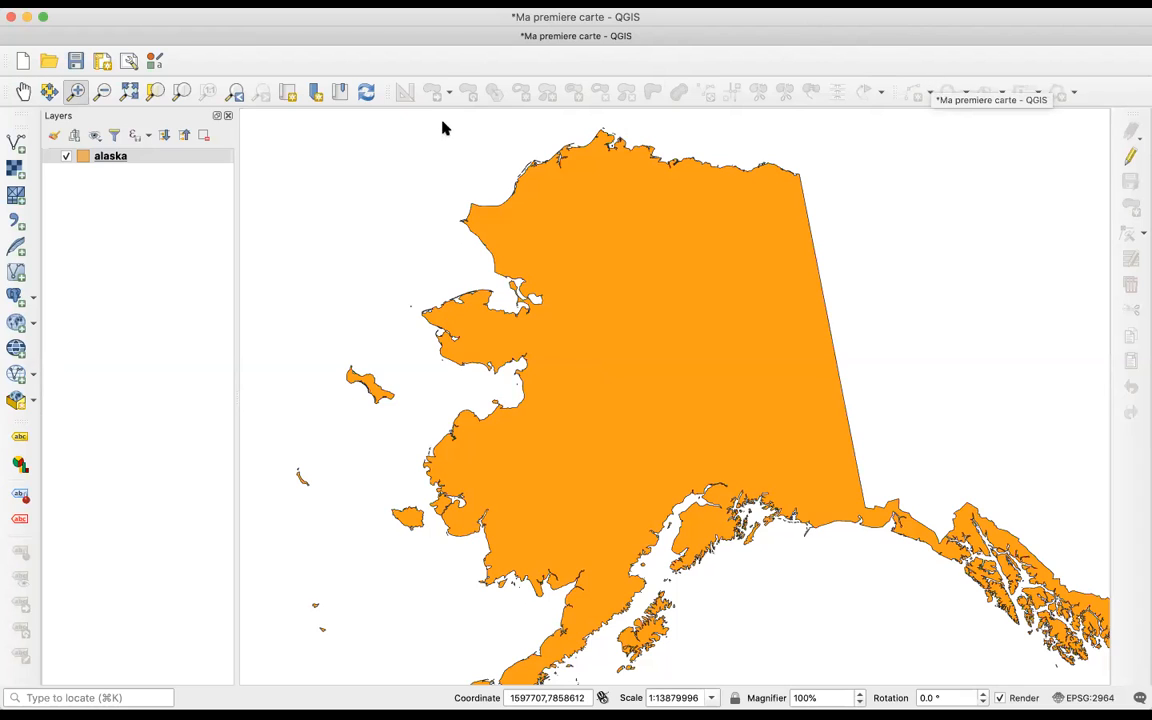
Step: Add airports.shp from the shapefiles folder as a second vector layer
{"action": "left_click", "coordinate": [17, 147]}
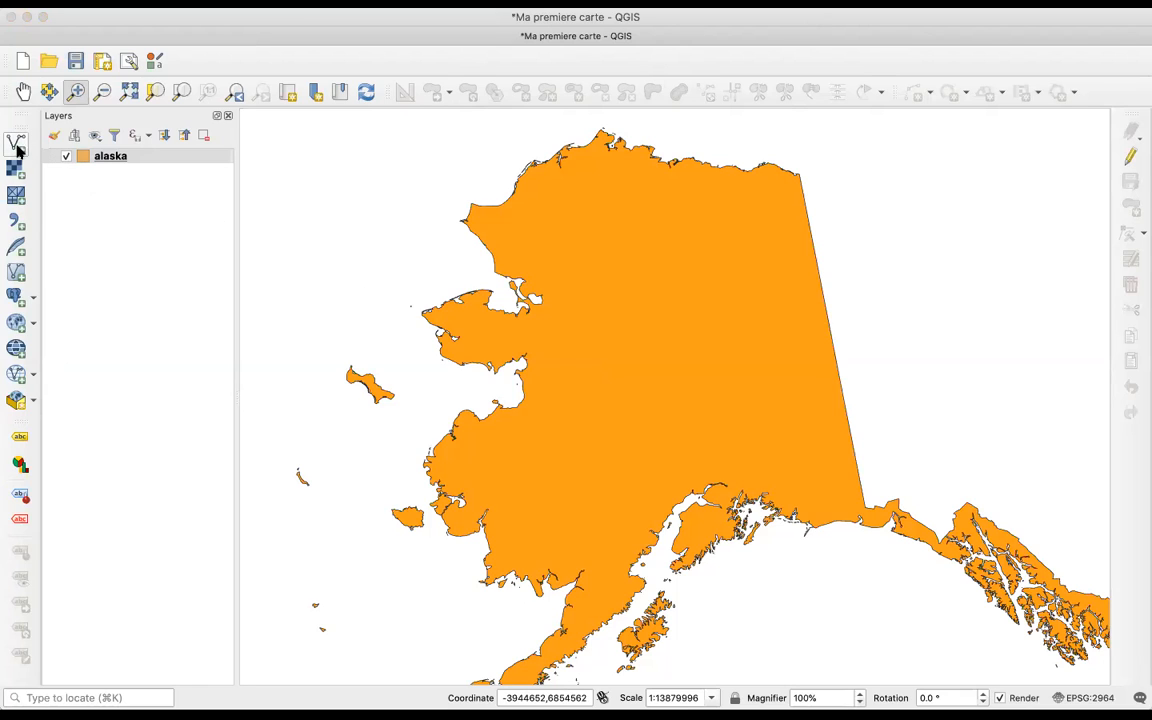
{"action": "left_click", "coordinate": [903, 284]}
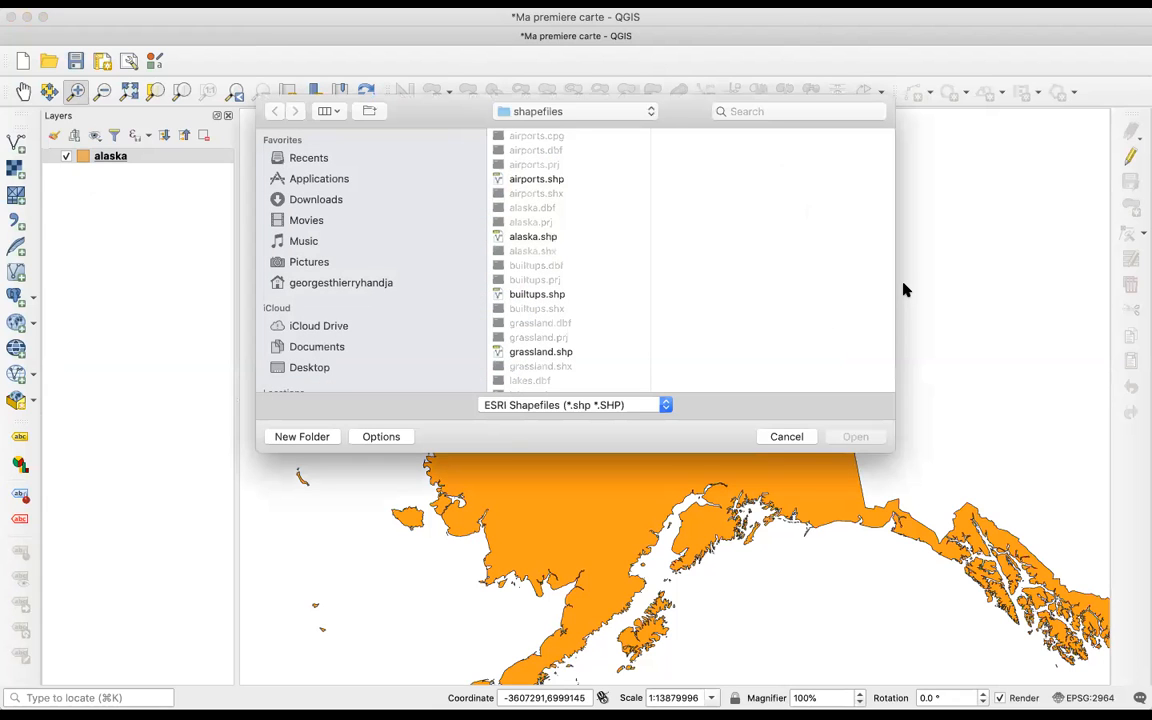
{"action": "left_click", "coordinate": [533, 179]}
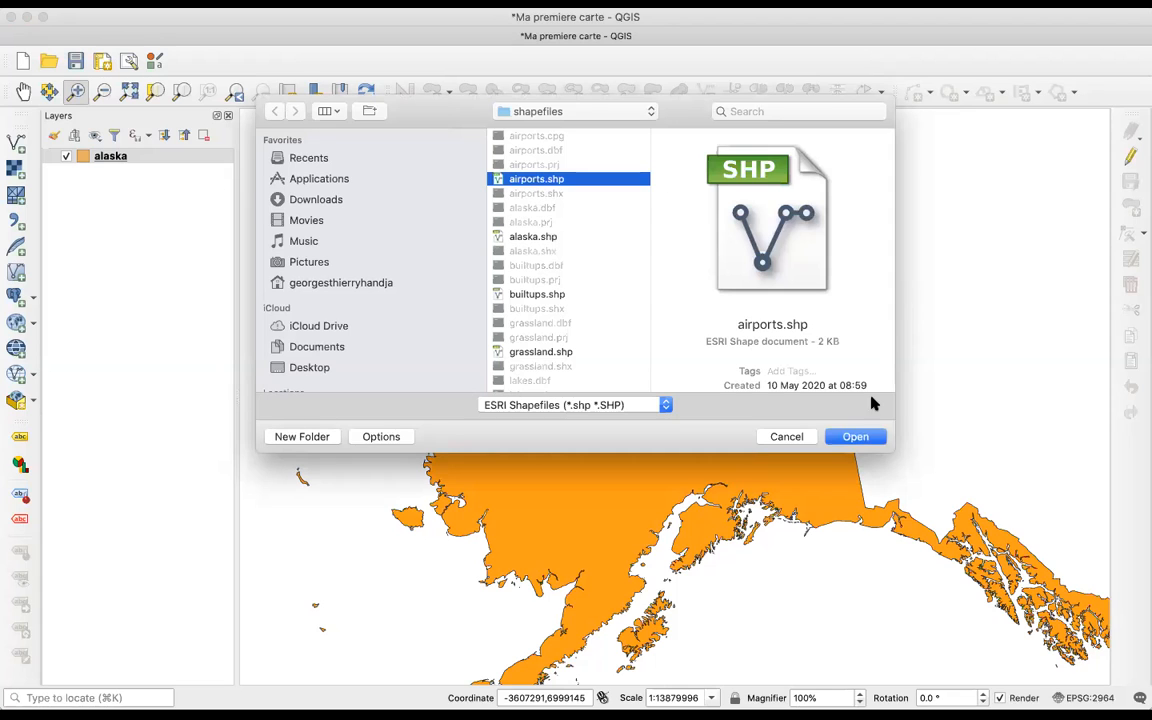
{"action": "left_click", "coordinate": [858, 437]}
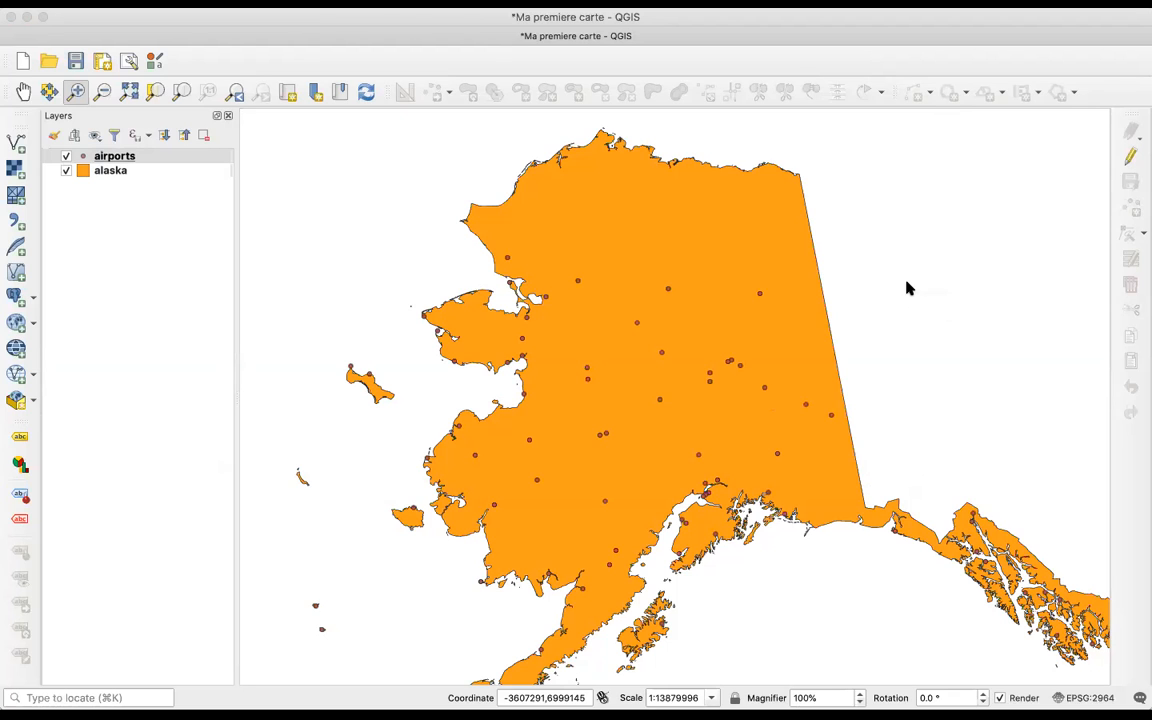
Step: Add majrivers.shp from the shapefiles folder as a third vector layer
{"action": "left_click", "coordinate": [907, 288]}
{"action": "scroll", "coordinate": [596, 311], "scroll_direction": "down", "scroll_amount": 7}
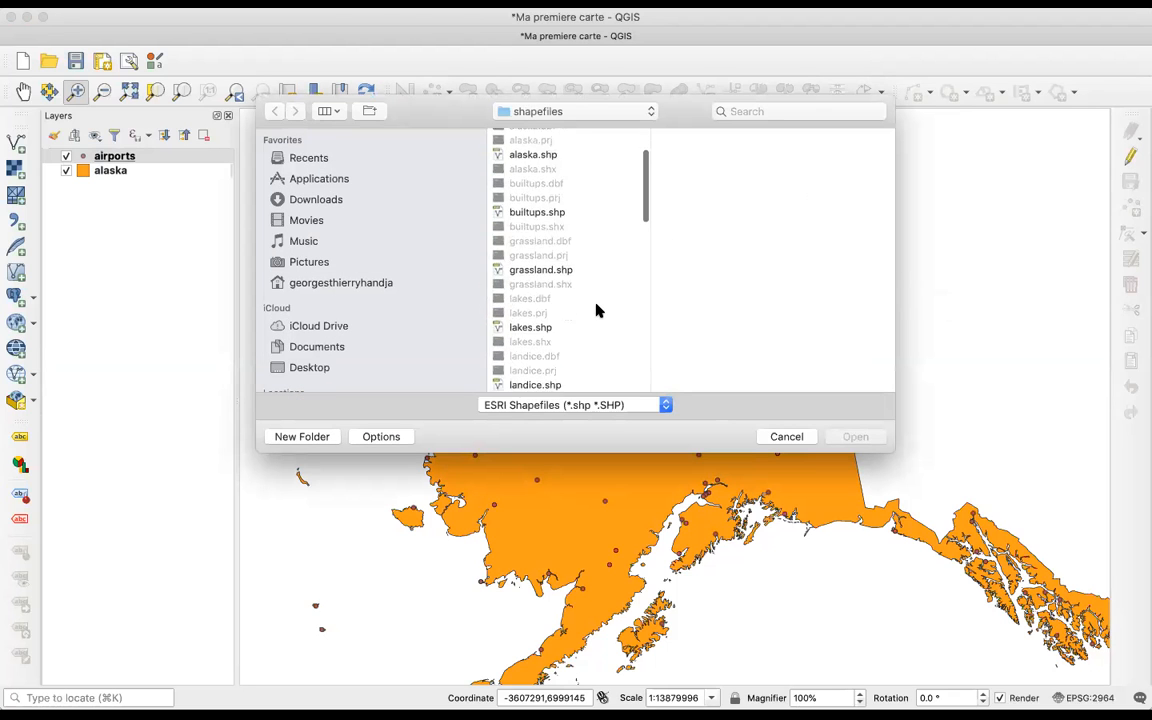
{"action": "scroll", "coordinate": [596, 311], "scroll_direction": "down", "scroll_amount": 5}
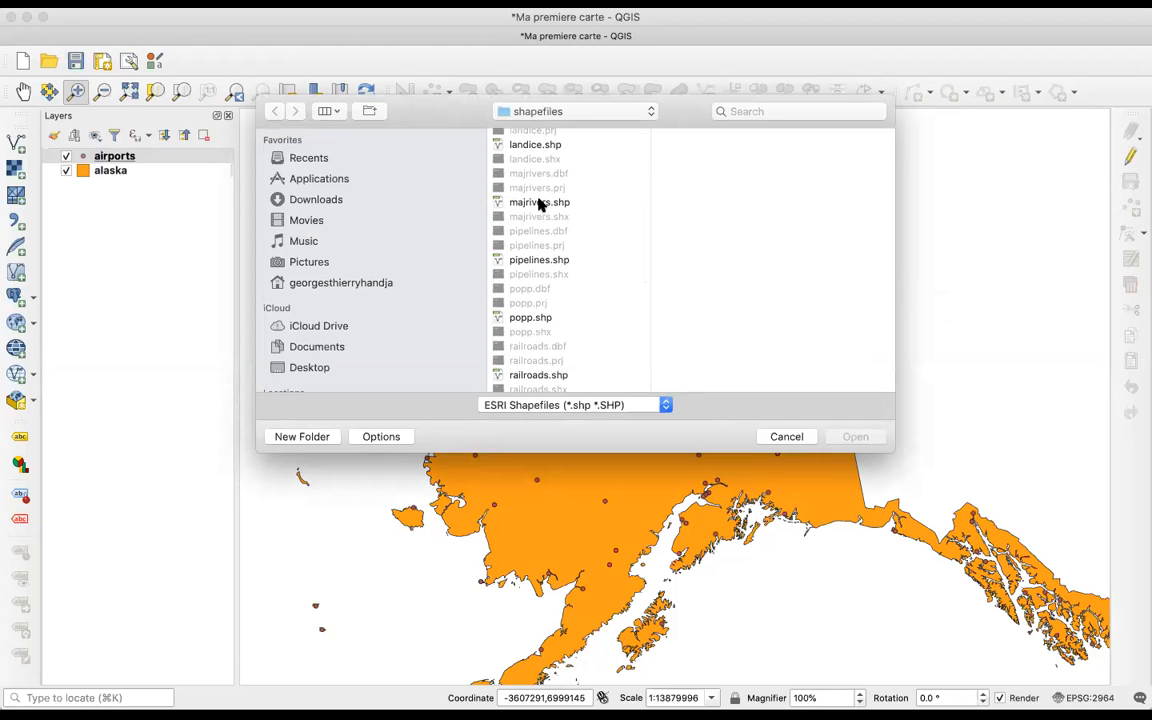
{"action": "left_click", "coordinate": [540, 203]}
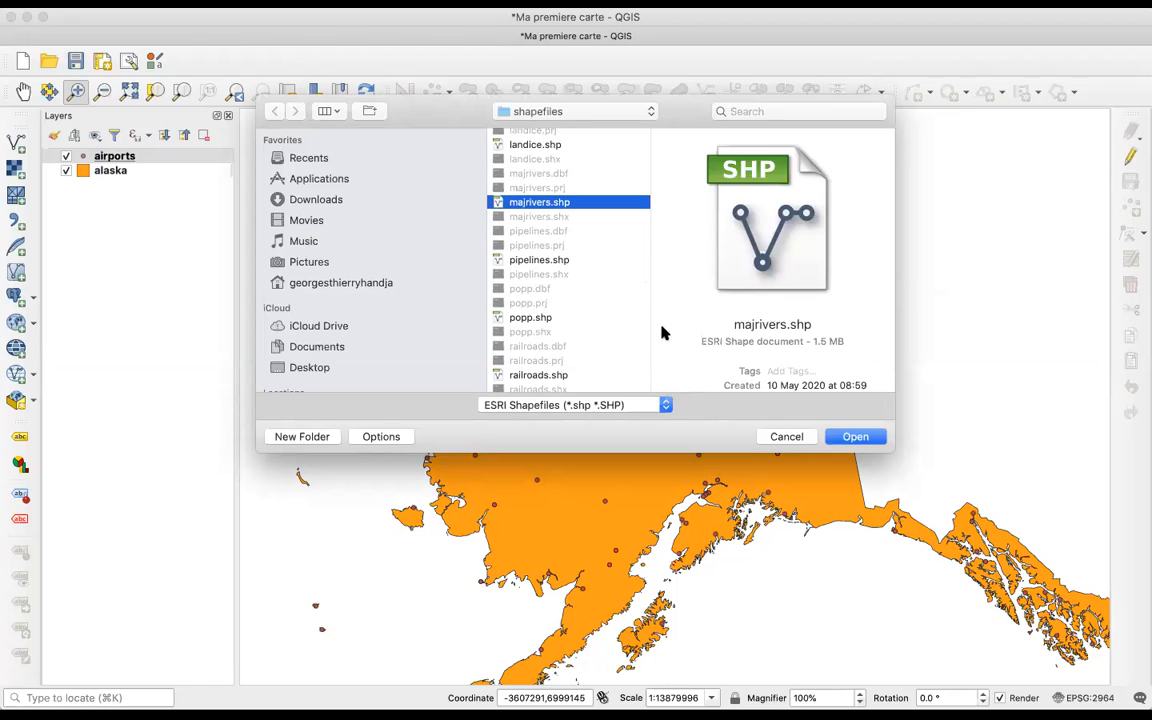
{"action": "left_click", "coordinate": [856, 437]}
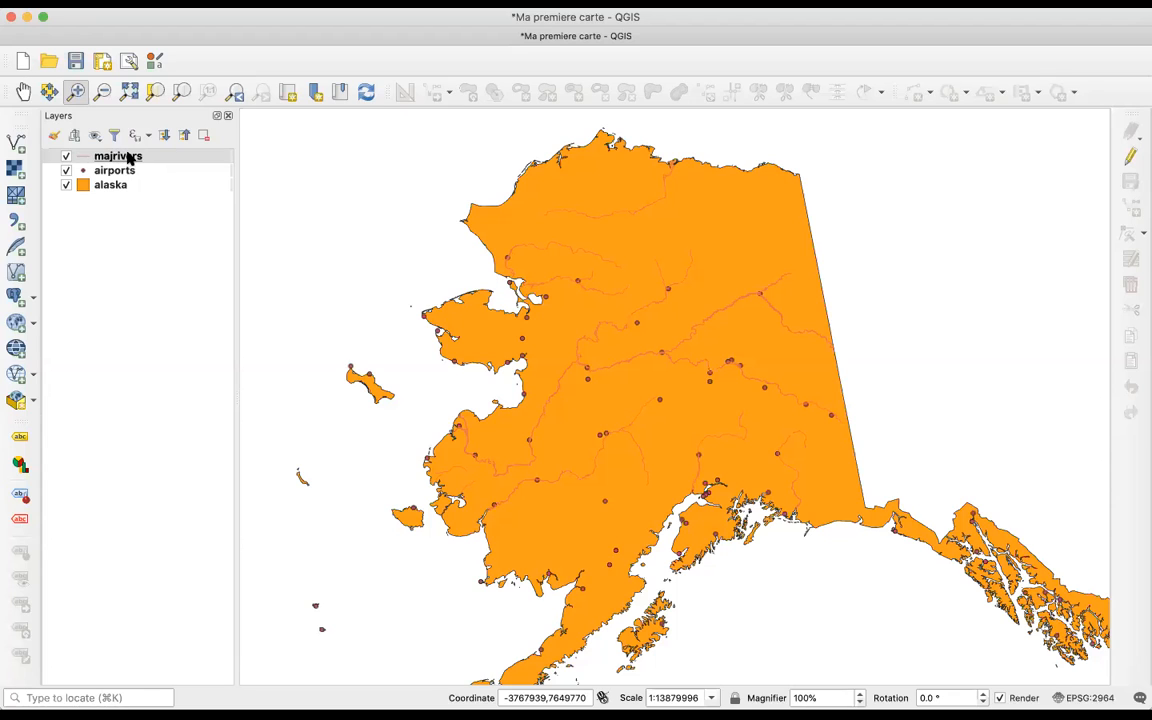
Step: Reorder the layers so that airports comes first, majrivers second and alaska last
{"action": "left_click_drag", "start_coordinate": [127, 158], "coordinate": [128, 200]}
{"action": "left_click", "coordinate": [126, 173]}
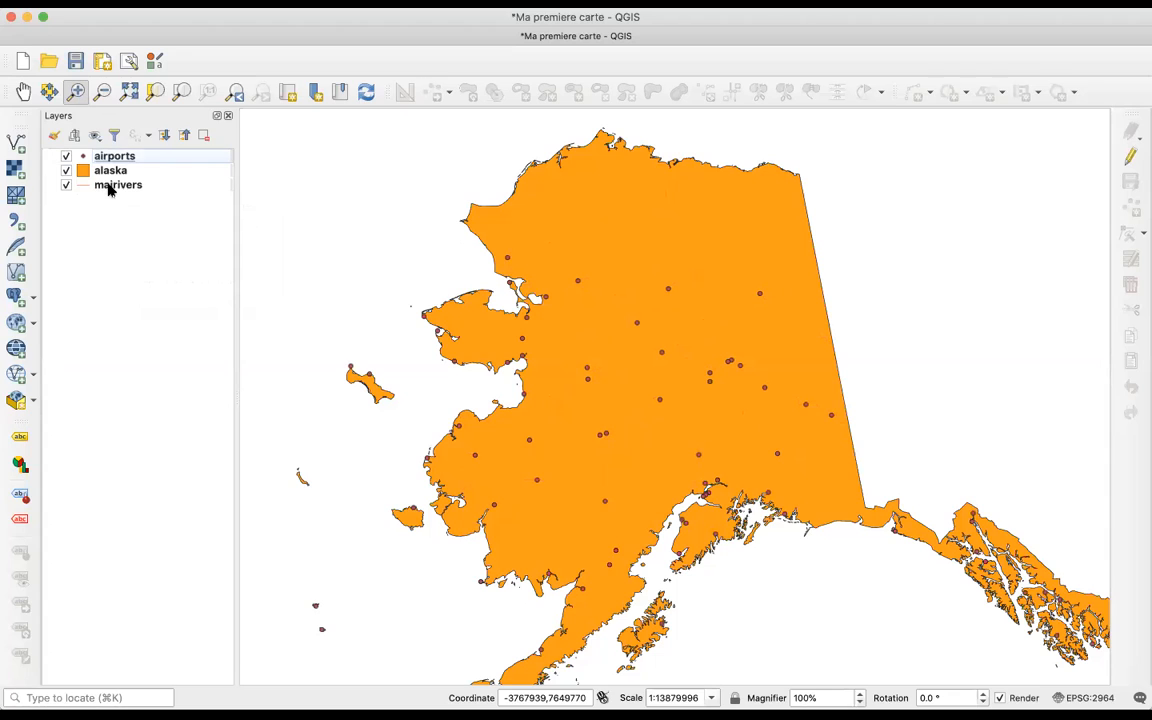
{"action": "left_click", "coordinate": [110, 187]}
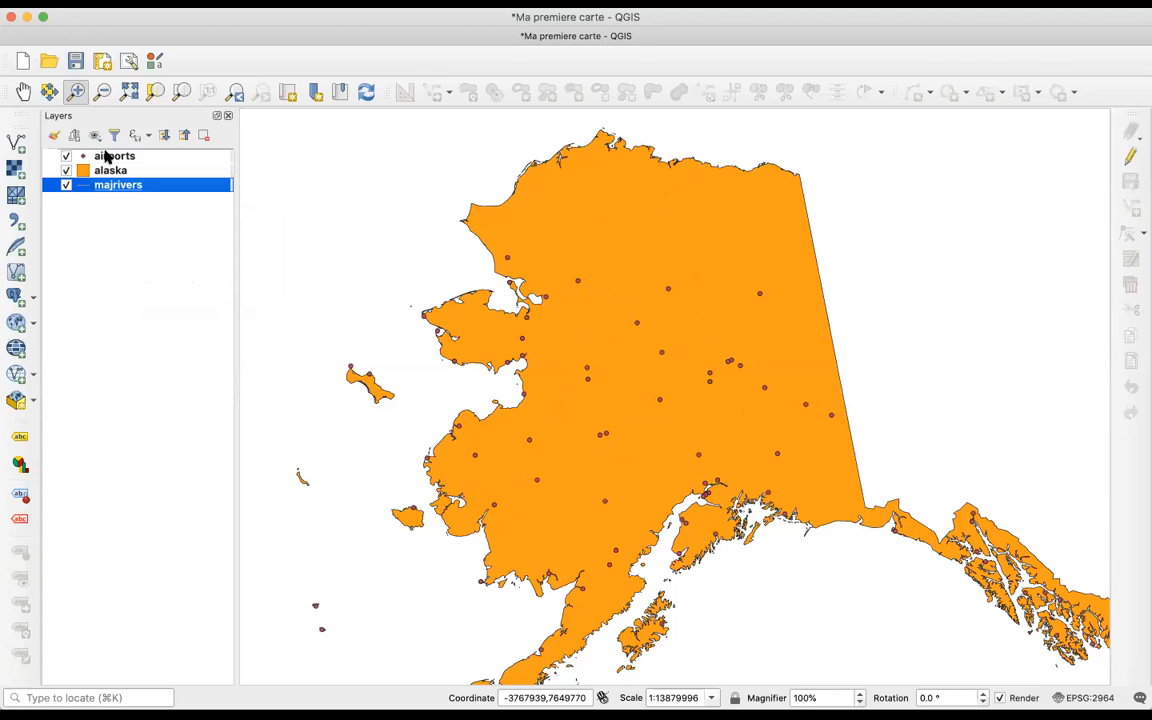
{"action": "left_click_drag", "start_coordinate": [105, 155], "coordinate": [106, 156]}
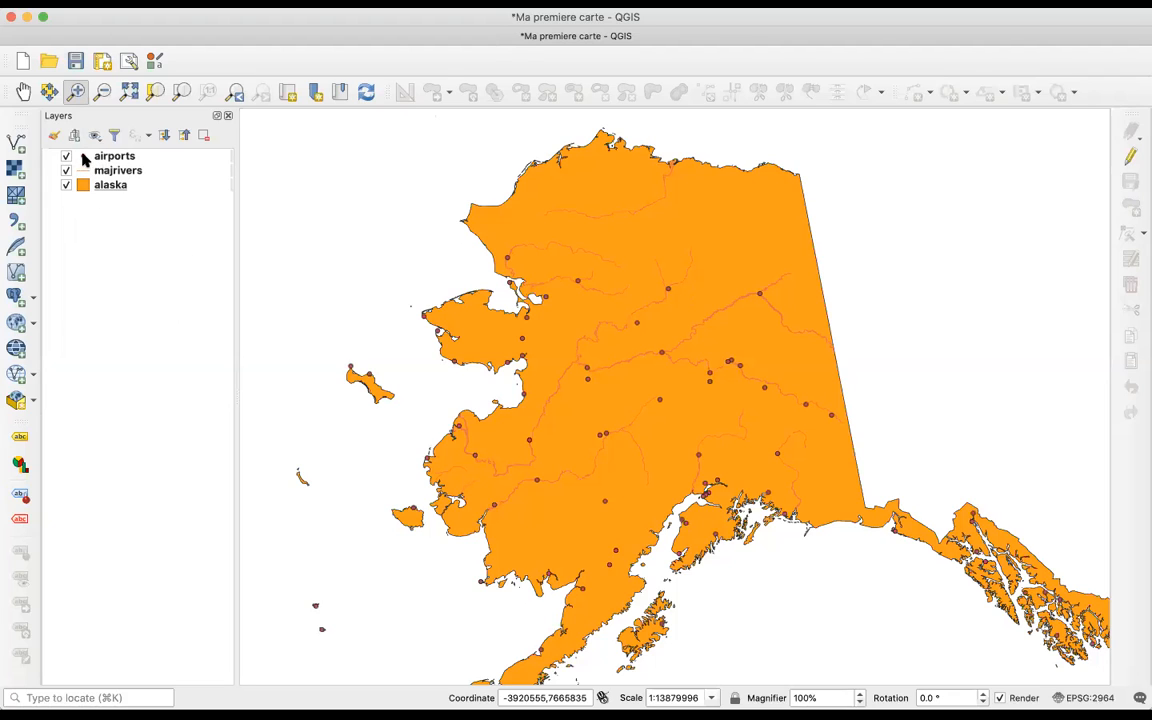
Step: Remove the airports layer from the project and confirm the removal
{"action": "left_click", "coordinate": [112, 158]}
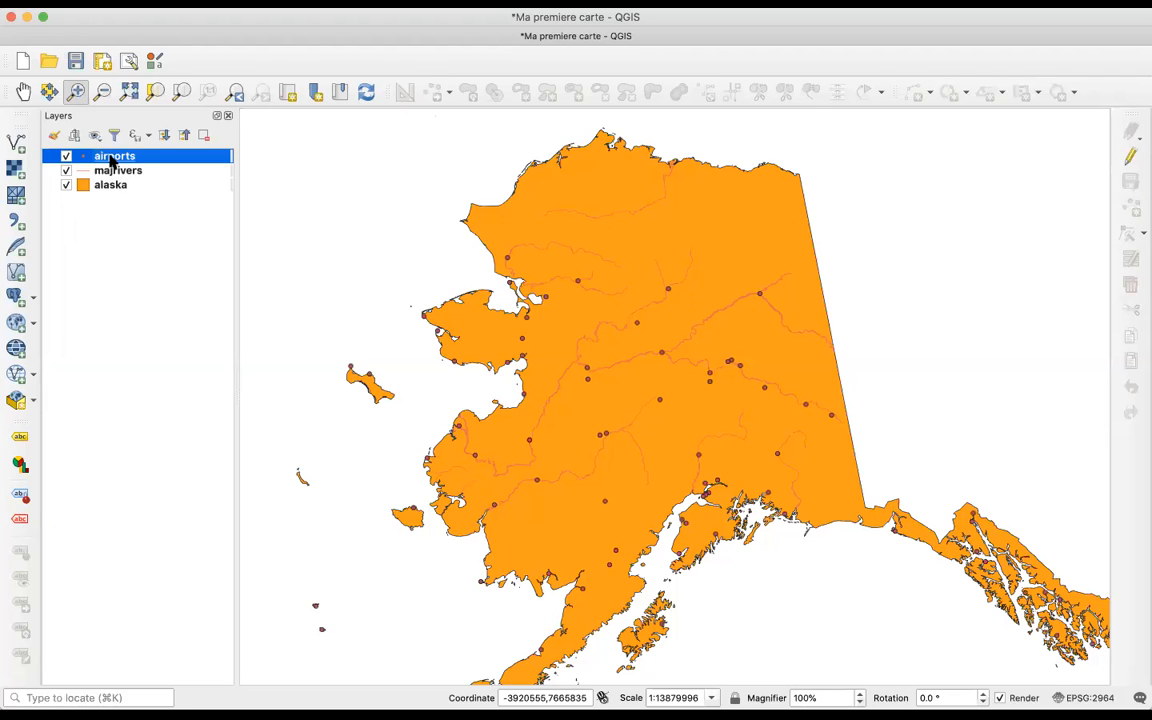
{"action": "right_click", "coordinate": [112, 160]}
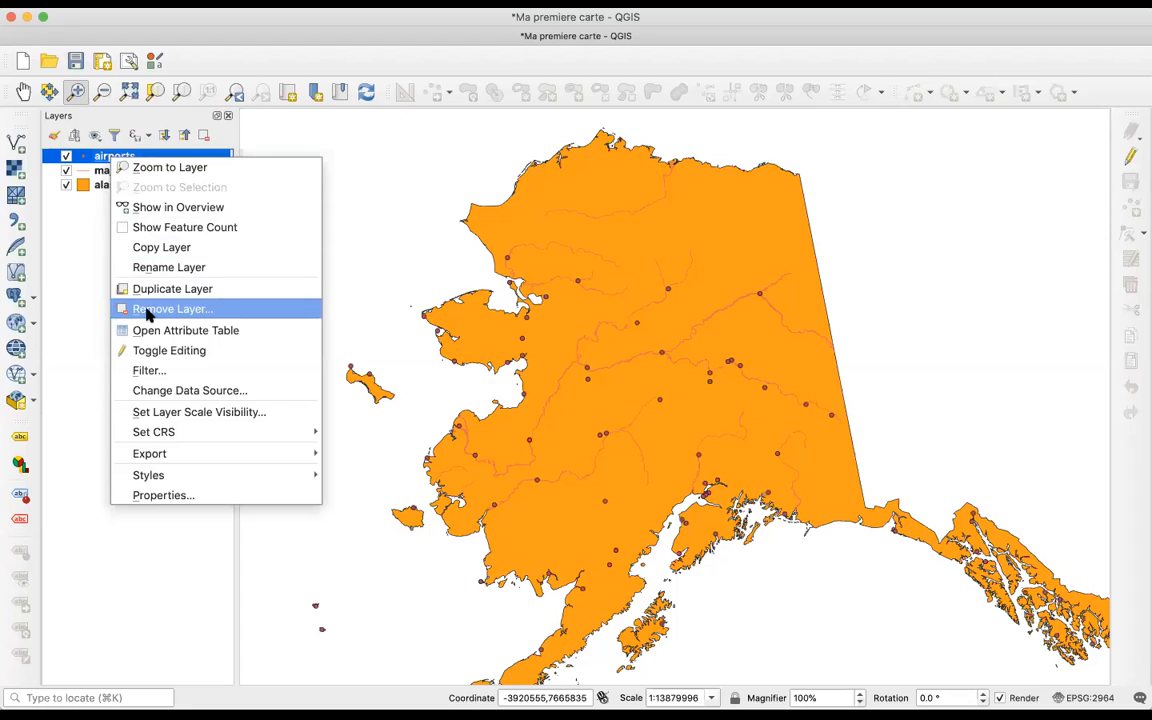
{"action": "left_click", "coordinate": [86, 309]}
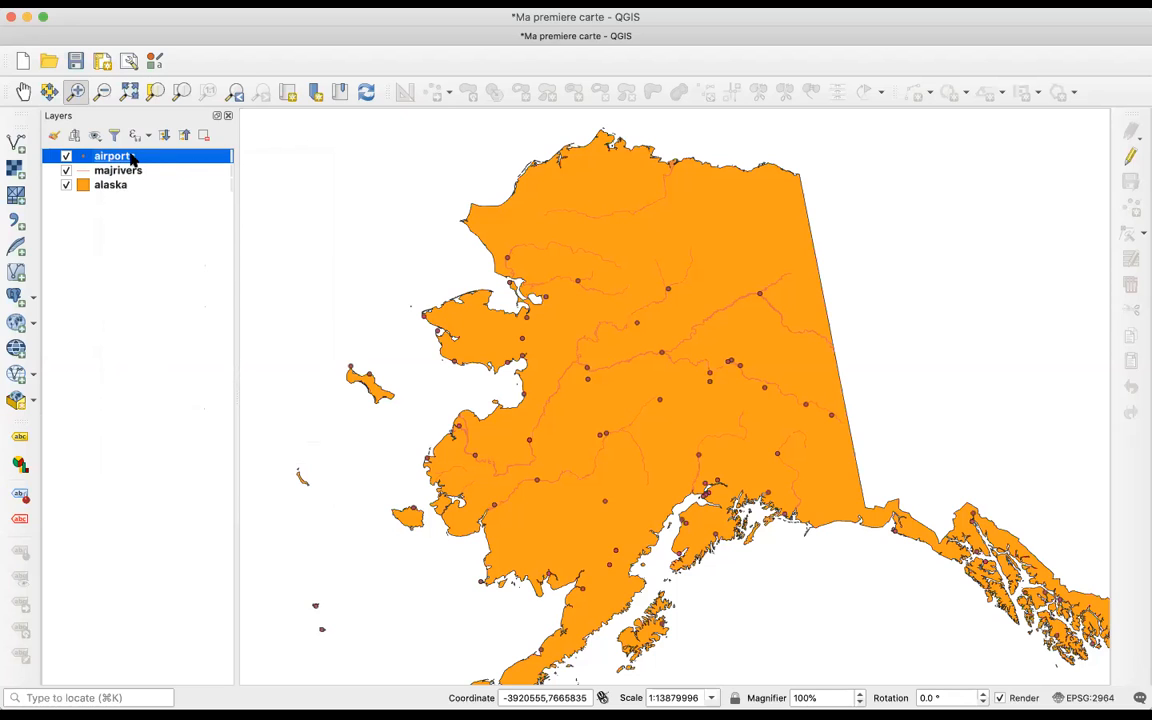
{"action": "mouse_move", "coordinate": [131, 160]}
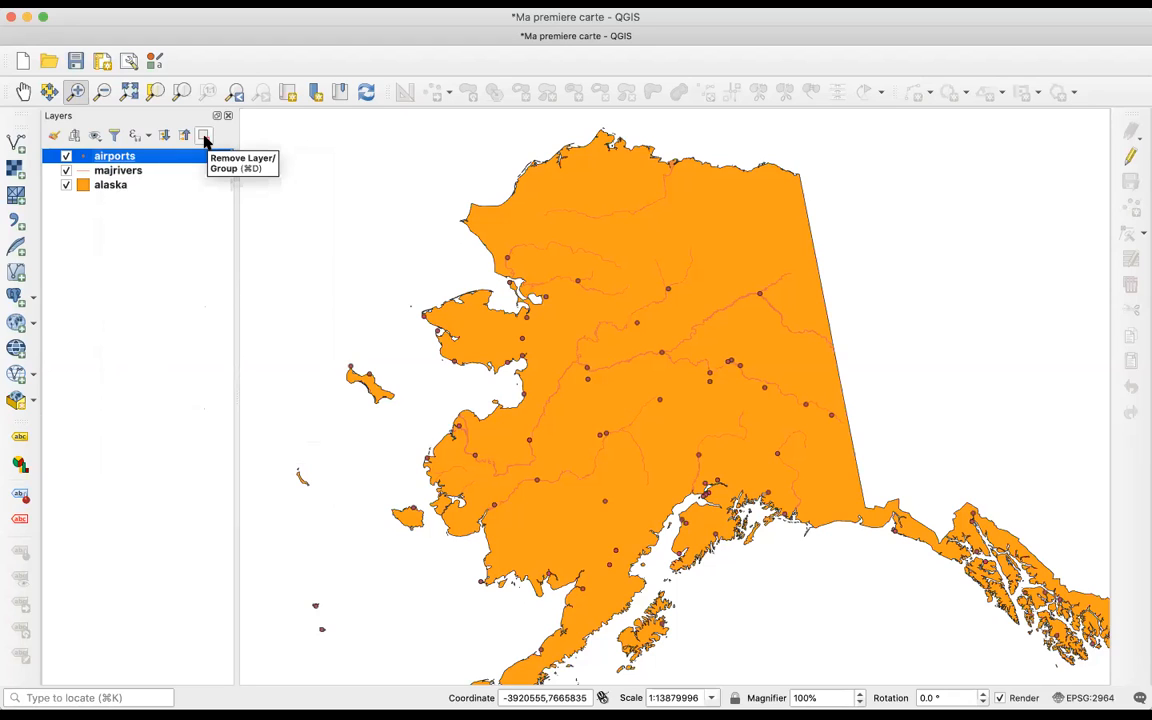
{"action": "right_click", "coordinate": [116, 164]}
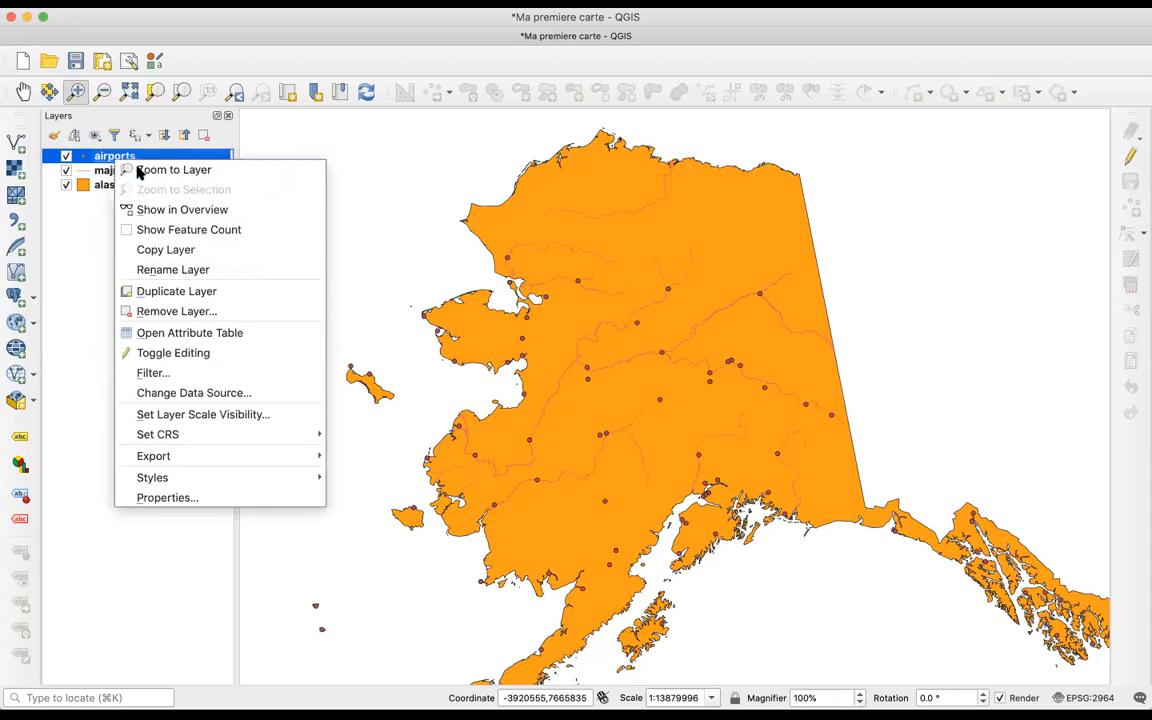
{"action": "left_click", "coordinate": [172, 312]}
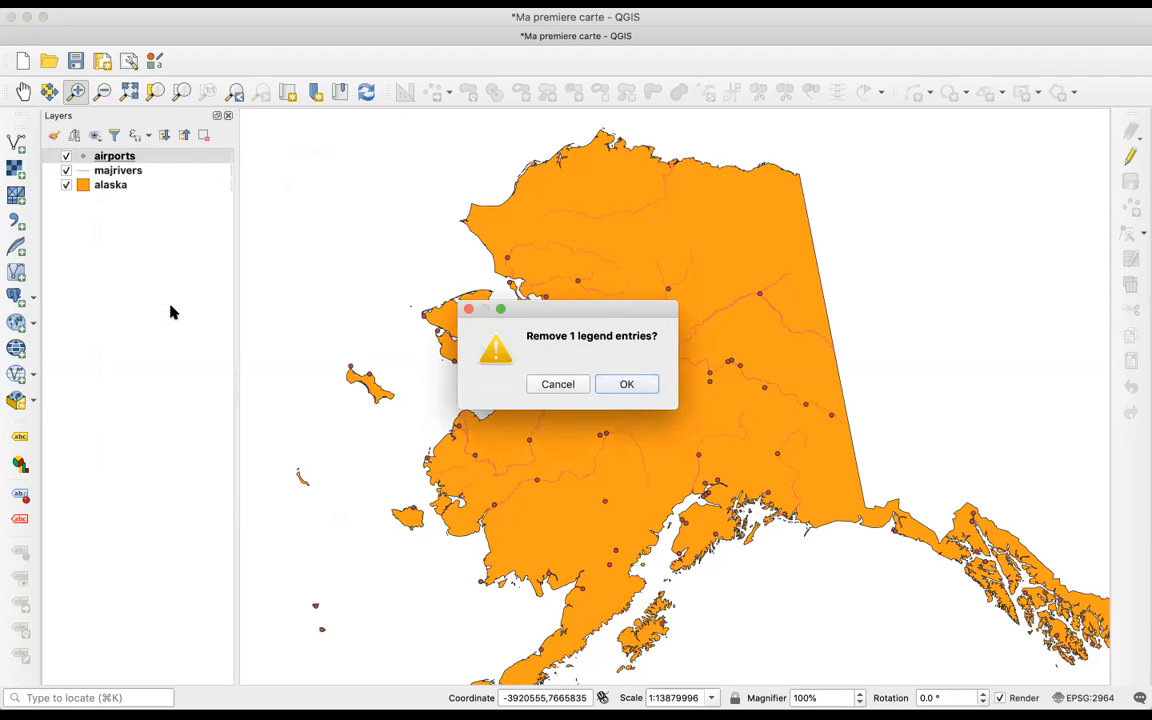
{"action": "left_click", "coordinate": [630, 385]}
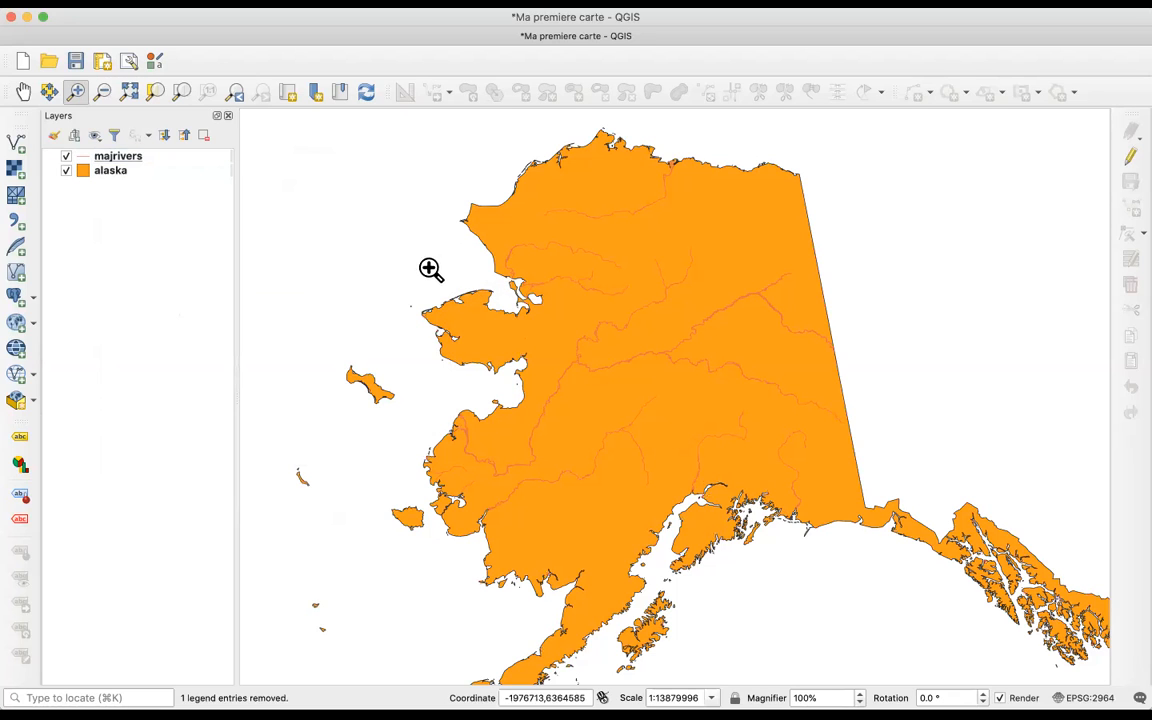
Step: Remove the majrivers layer from the project and confirm the removal
{"action": "left_click", "coordinate": [108, 159]}
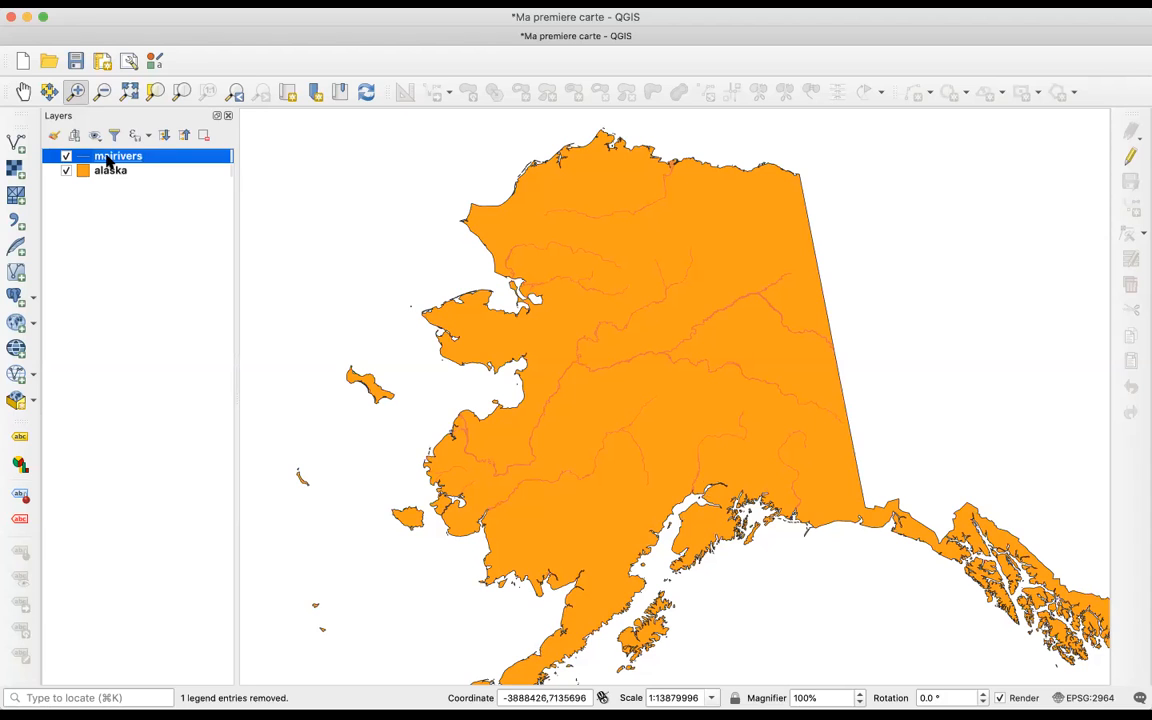
{"action": "right_click", "coordinate": [108, 161]}
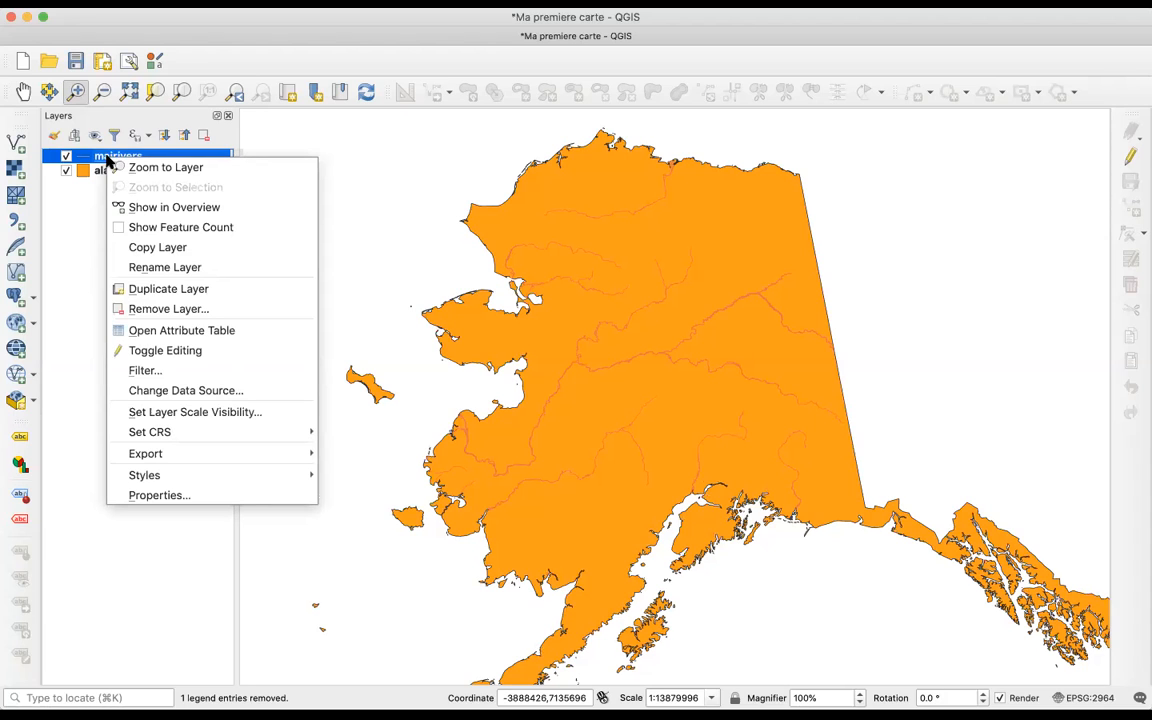
{"action": "left_click", "coordinate": [211, 314]}
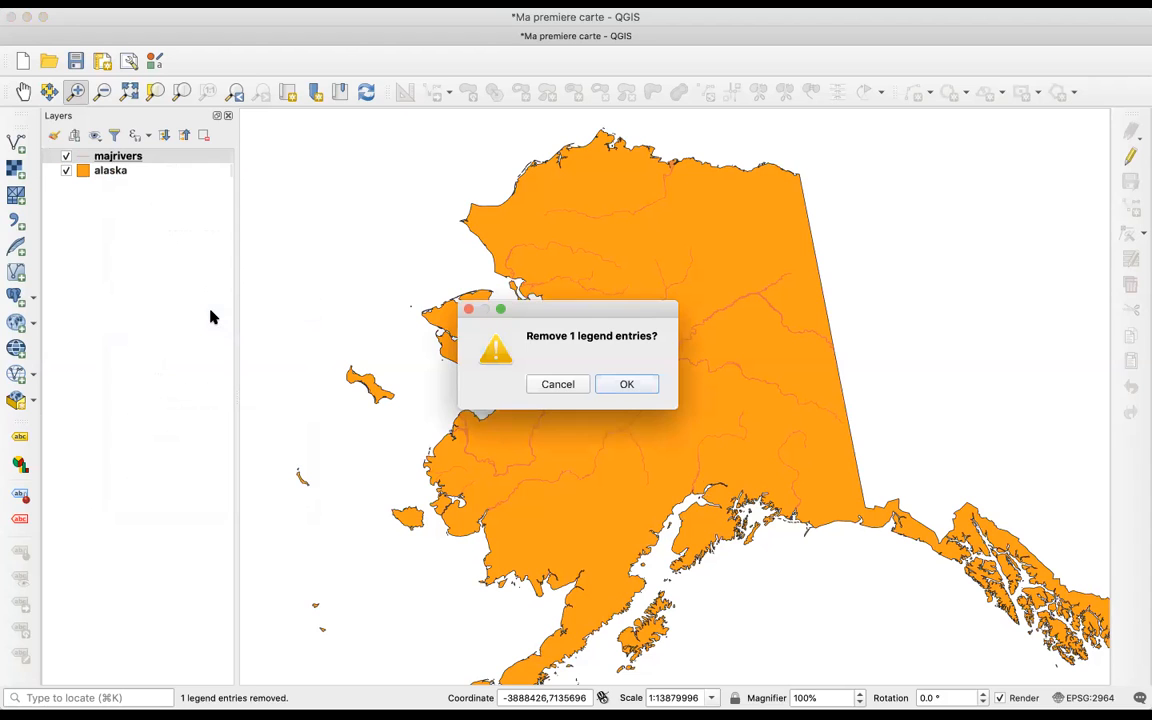
{"action": "left_click", "coordinate": [628, 386]}
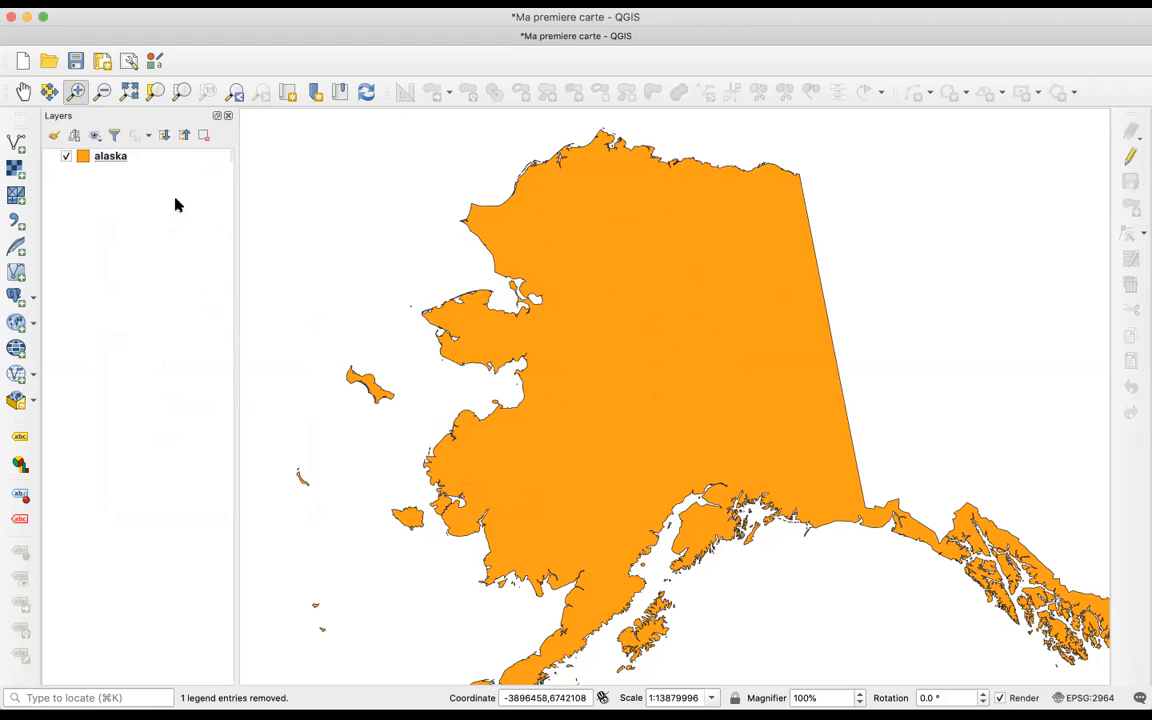
Step: Browse the shapefiles folder for more vector data and select rivers.shp
{"action": "left_click", "coordinate": [874, 301]}
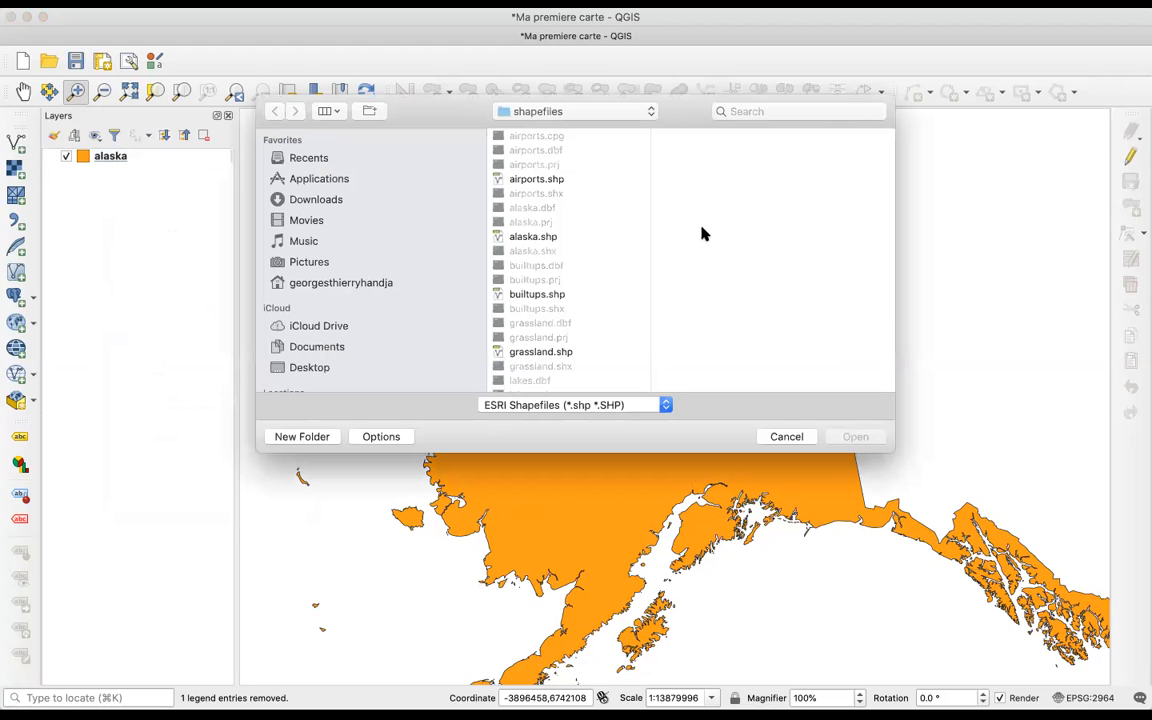
{"action": "left_click", "coordinate": [528, 180]}
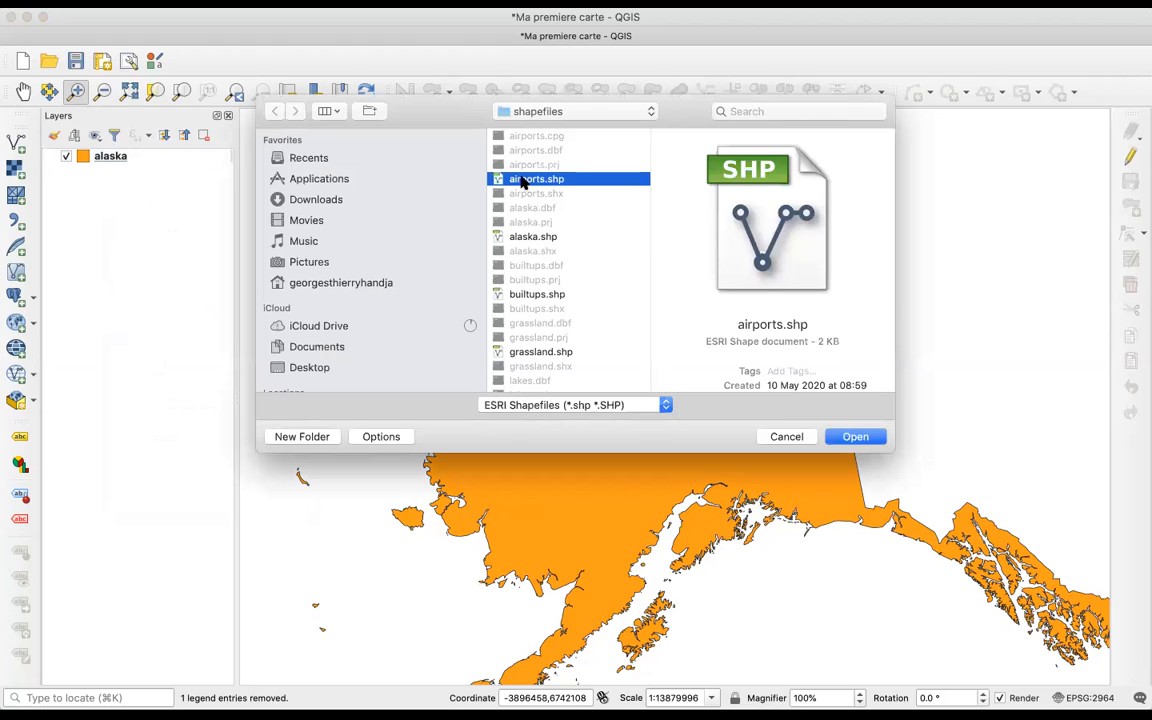
{"action": "scroll", "coordinate": [609, 321], "scroll_direction": "down", "scroll_amount": 3}
{"action": "scroll", "coordinate": [611, 321], "scroll_direction": "down", "scroll_amount": 8}
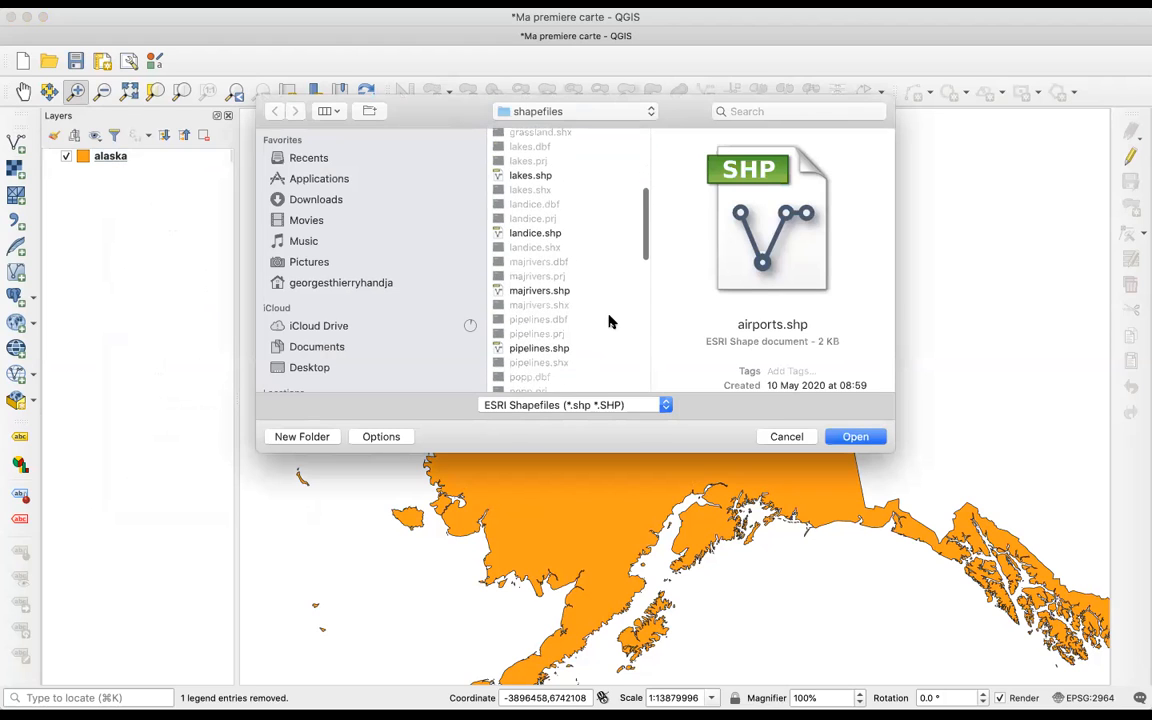
{"action": "scroll", "coordinate": [611, 321], "scroll_direction": "down", "scroll_amount": 6}
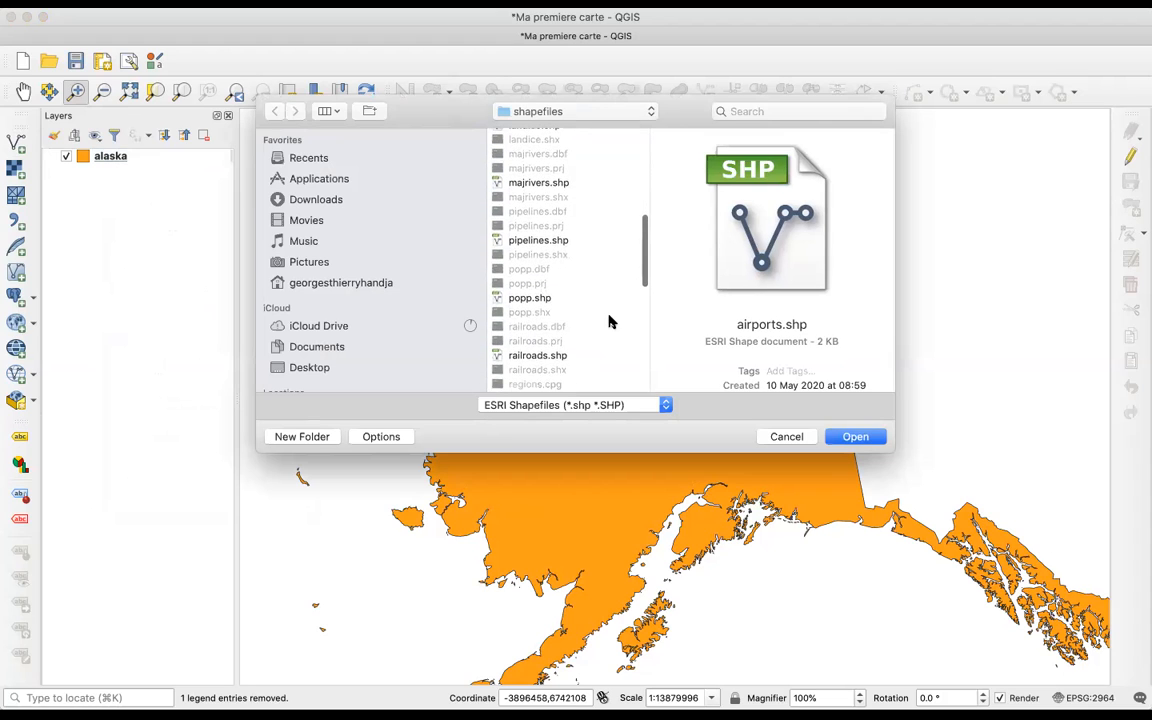
{"action": "scroll", "coordinate": [609, 321], "scroll_direction": "down", "scroll_amount": 2}
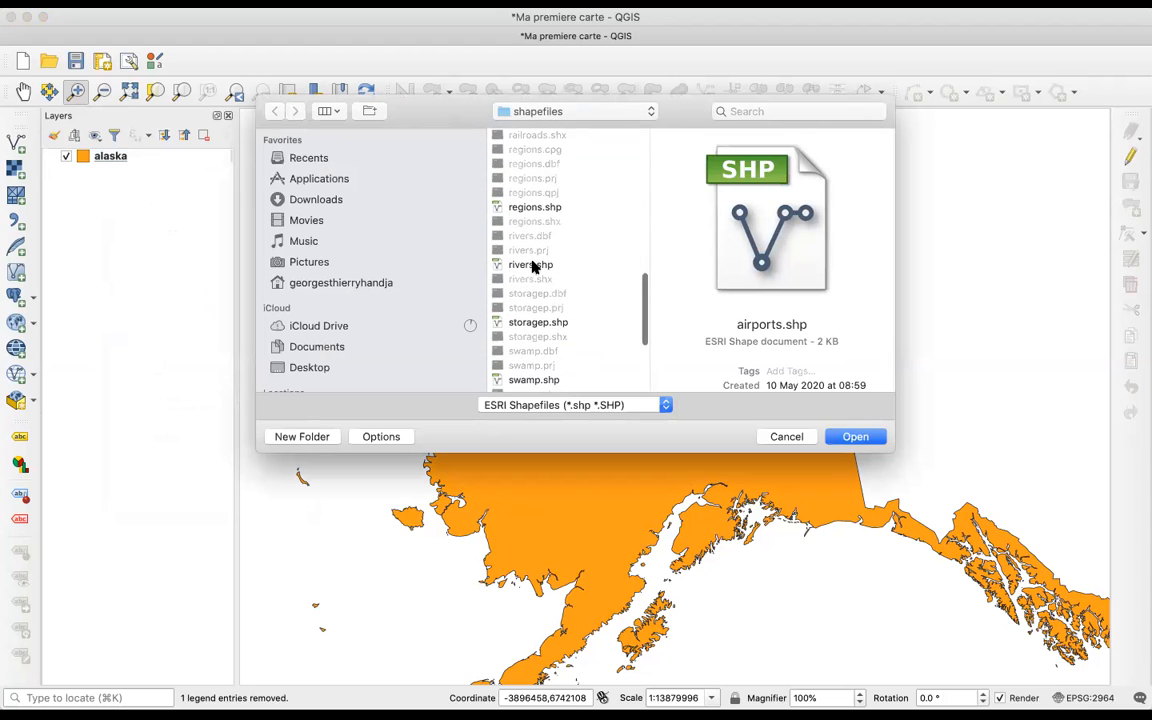
{"action": "left_click", "coordinate": [532, 265], "text": "shift"}
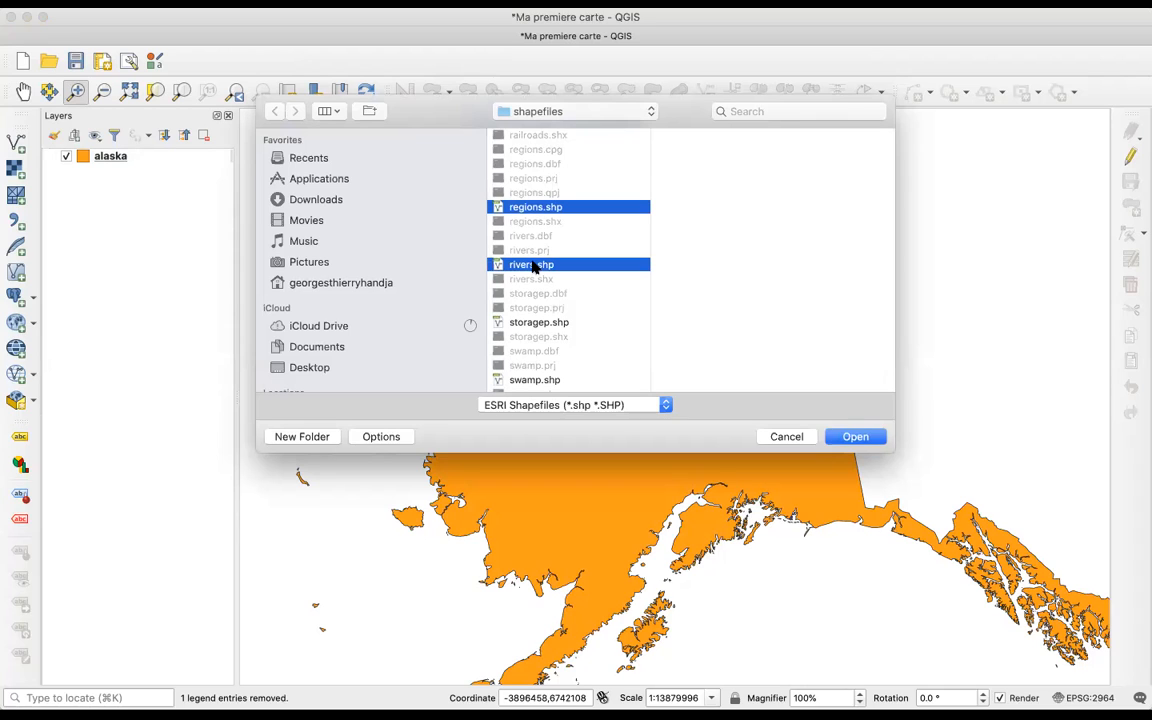
{"action": "left_click", "coordinate": [532, 265]}
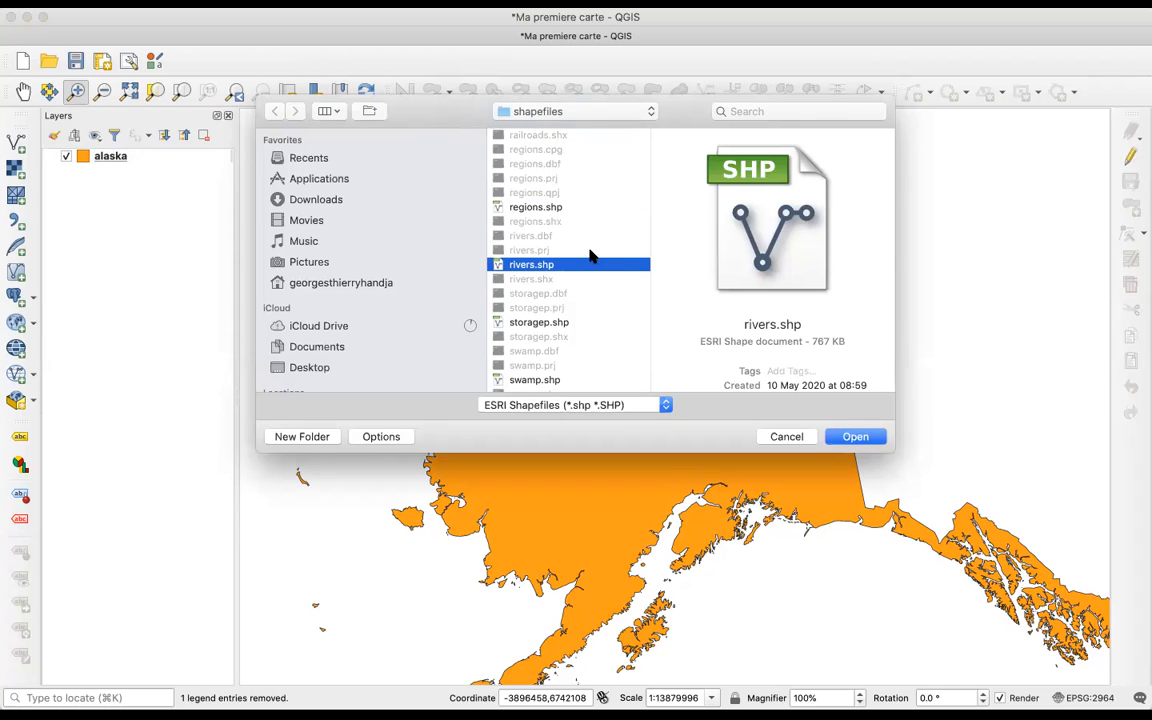
{"action": "left_click", "coordinate": [540, 207]}
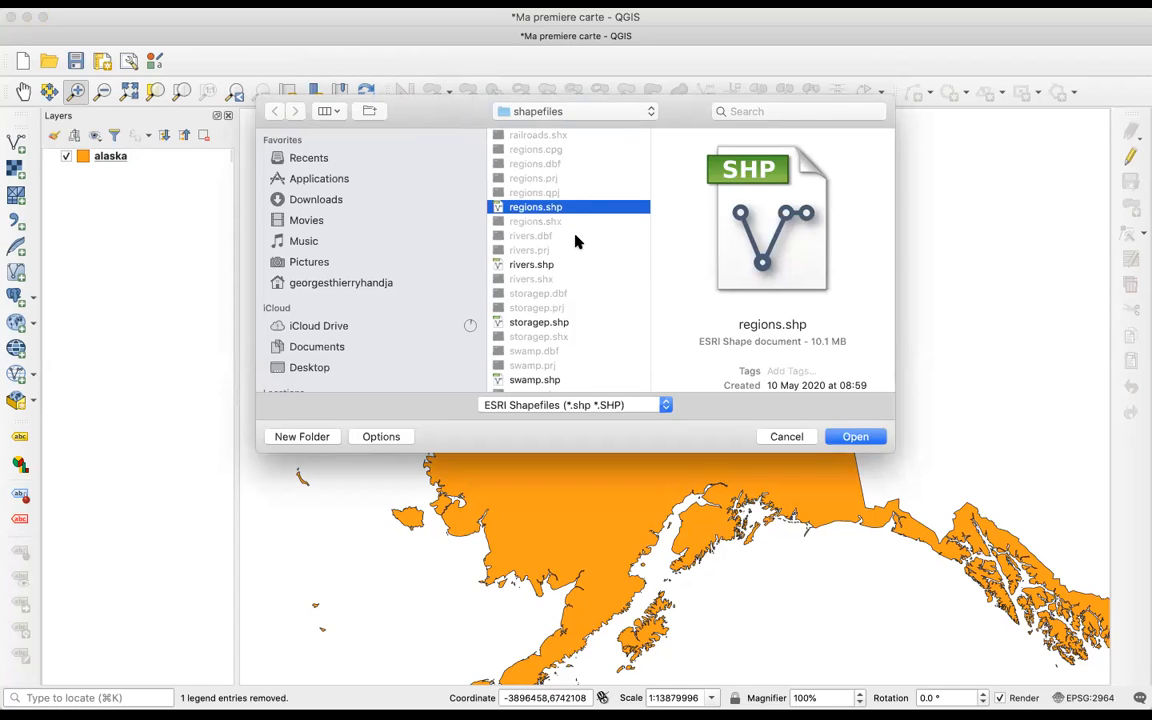
{"action": "left_click", "coordinate": [546, 264]}
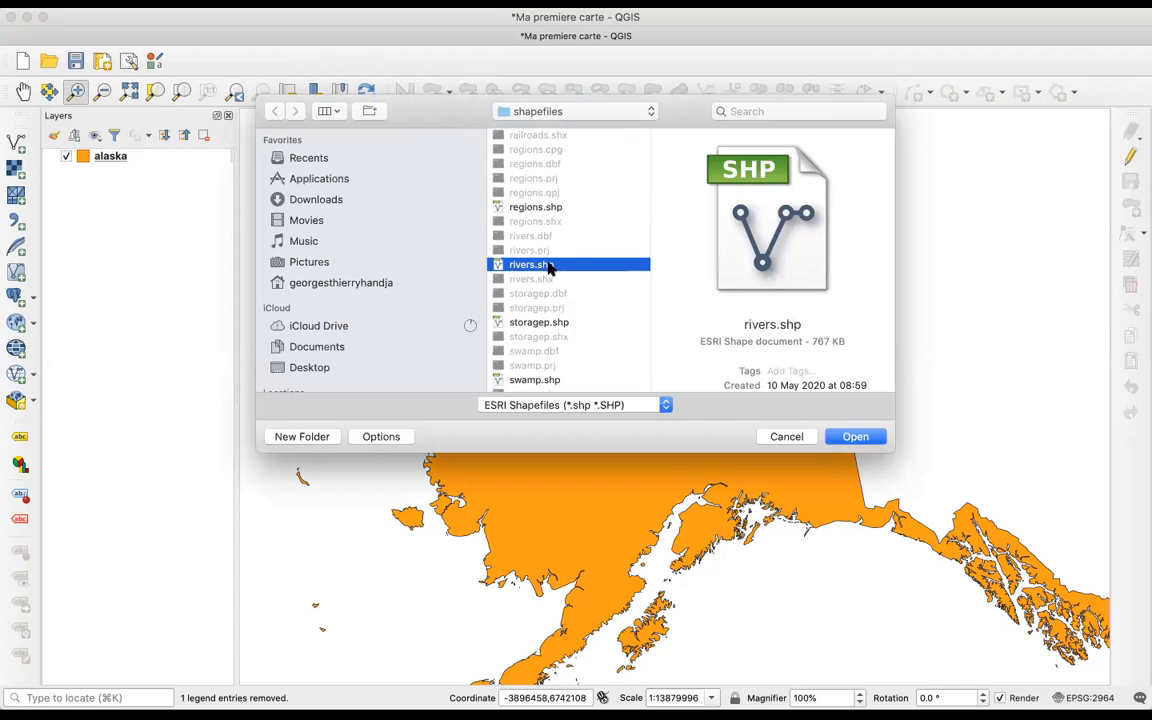
Step: Add airports.shp to the file selection alongside rivers.shp in the shapefiles folder
{"action": "scroll", "coordinate": [591, 243], "scroll_direction": "up", "scroll_amount": 10}
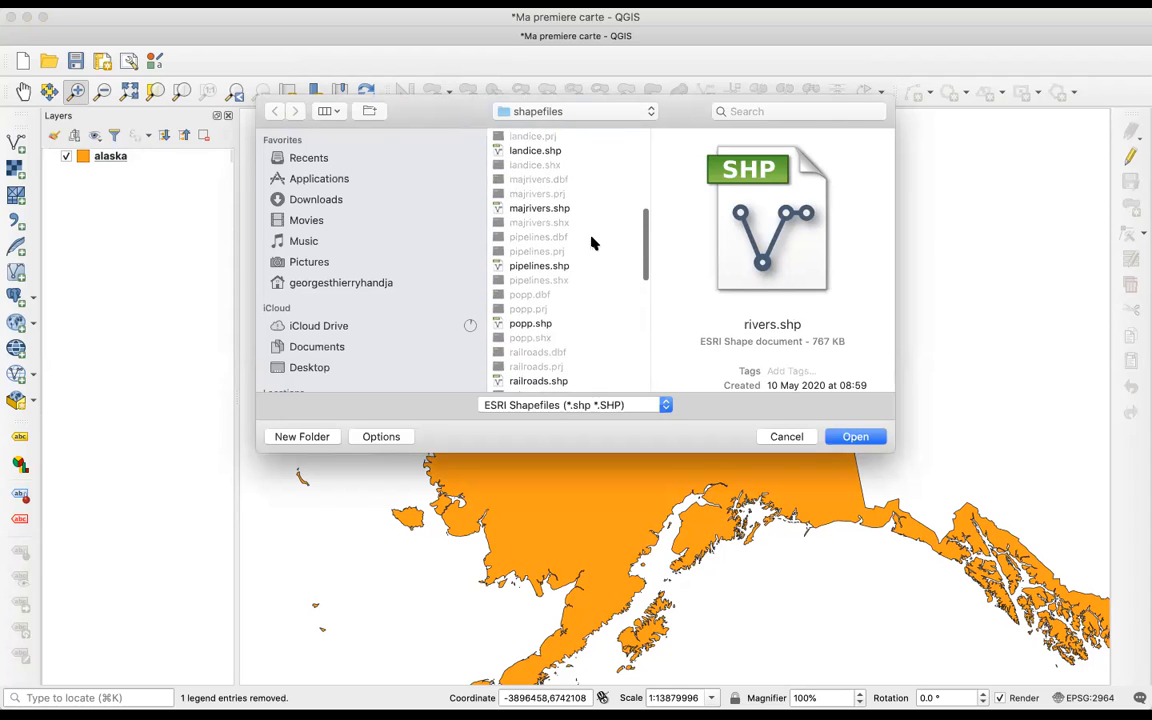
{"action": "scroll", "coordinate": [591, 243], "scroll_direction": "up", "scroll_amount": 8}
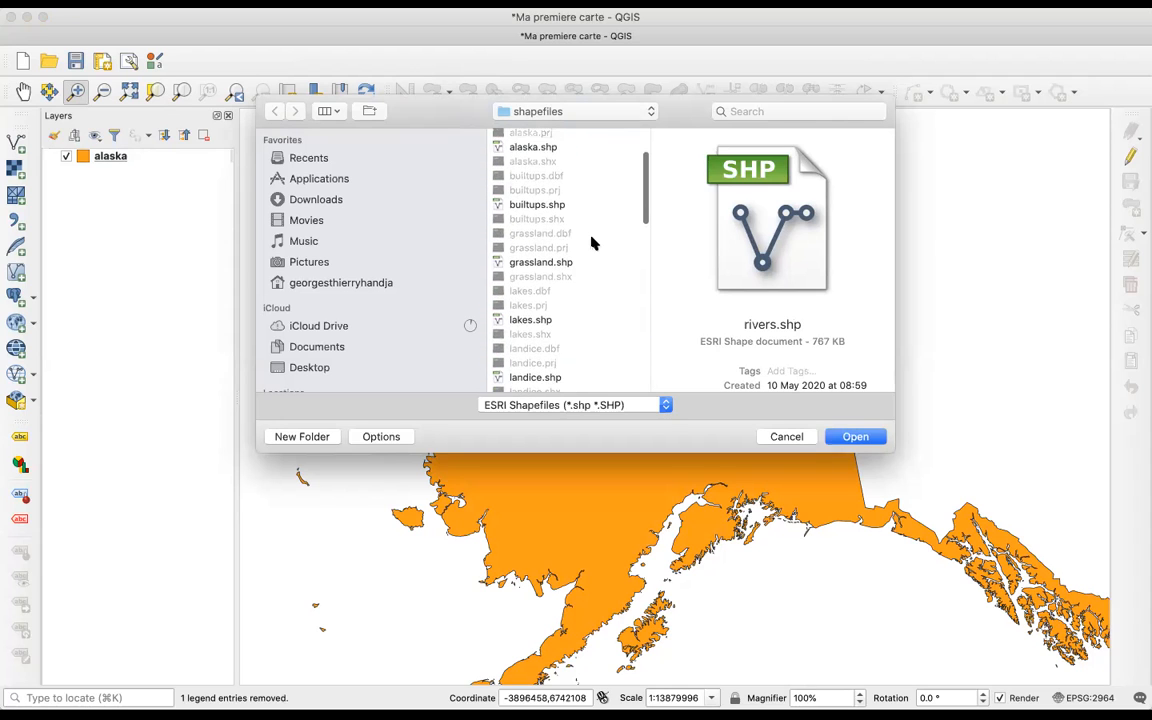
{"action": "scroll", "coordinate": [591, 243], "scroll_direction": "up", "scroll_amount": 2}
{"action": "right_click", "coordinate": [527, 181]}
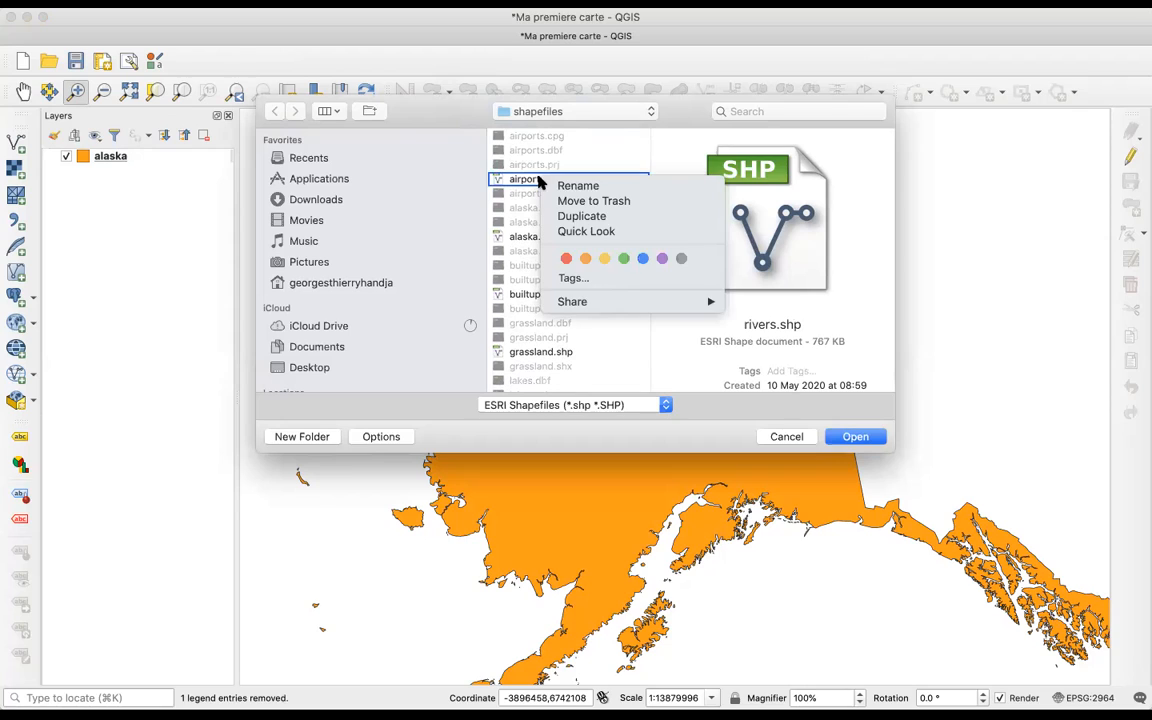
{"action": "left_click", "coordinate": [499, 183]}
{"action": "right_click", "coordinate": [499, 184]}
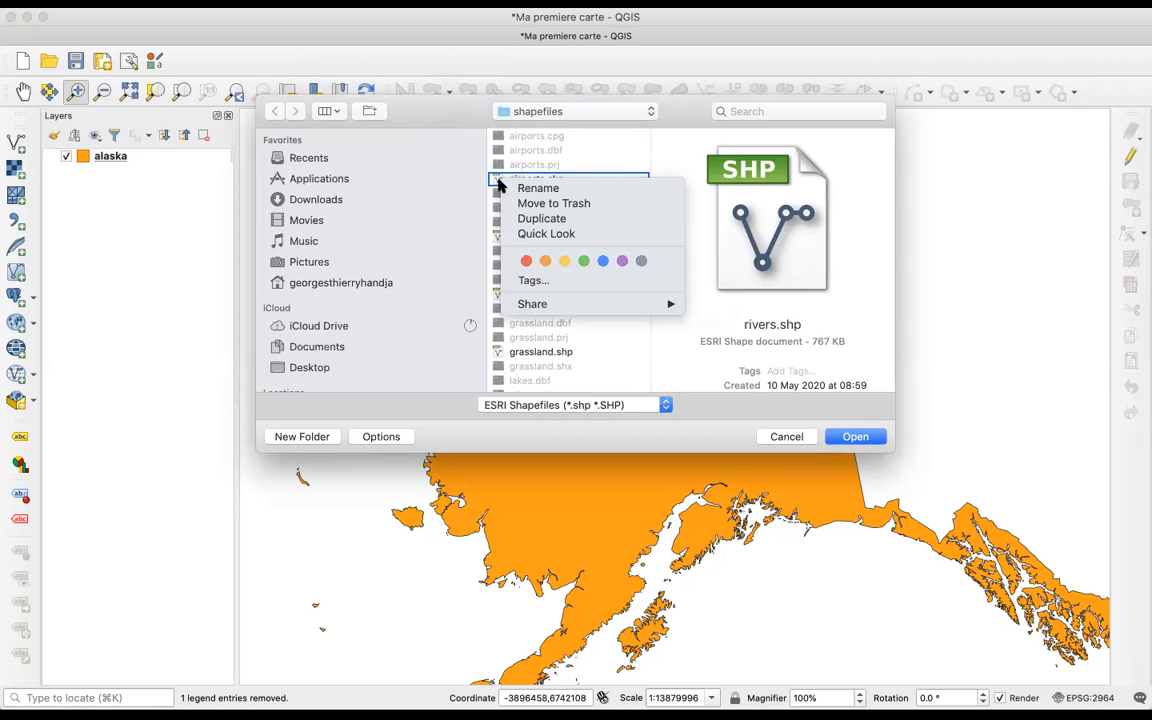
{"action": "left_click", "coordinate": [499, 183]}
{"action": "left_click", "coordinate": [513, 184]}
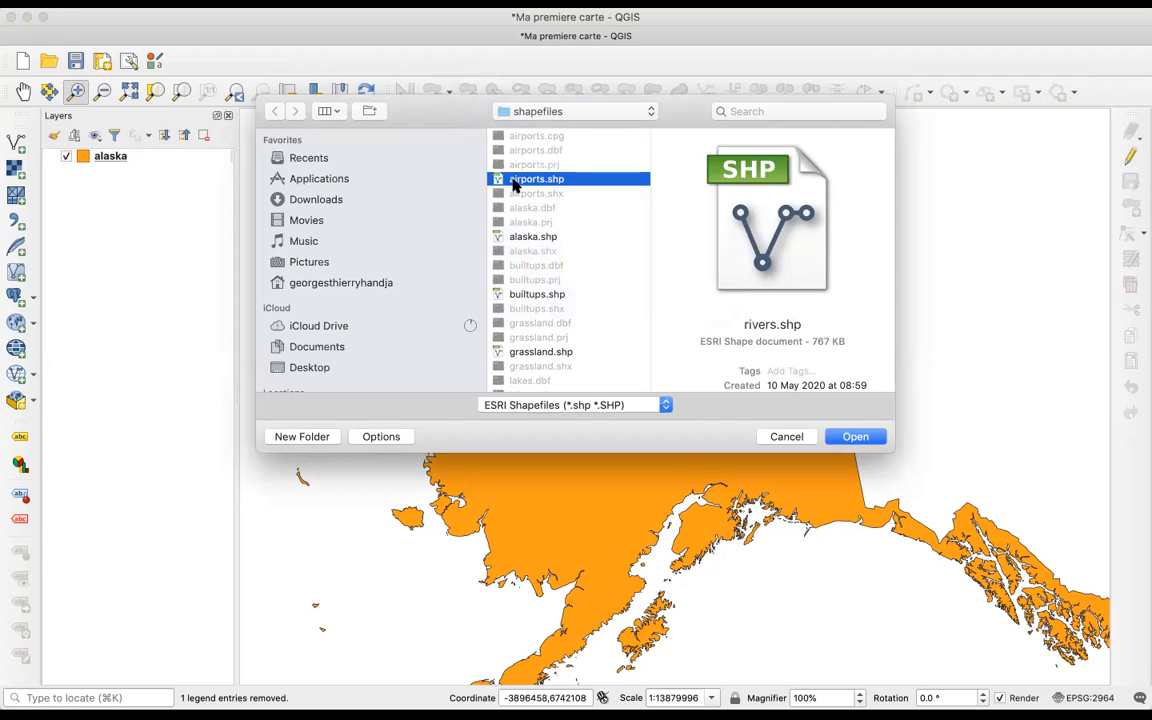
Step: Browse the rest of the shapefiles folder for further shapefiles to include in the selection
{"action": "scroll", "coordinate": [513, 184], "scroll_direction": "down", "scroll_amount": 10}
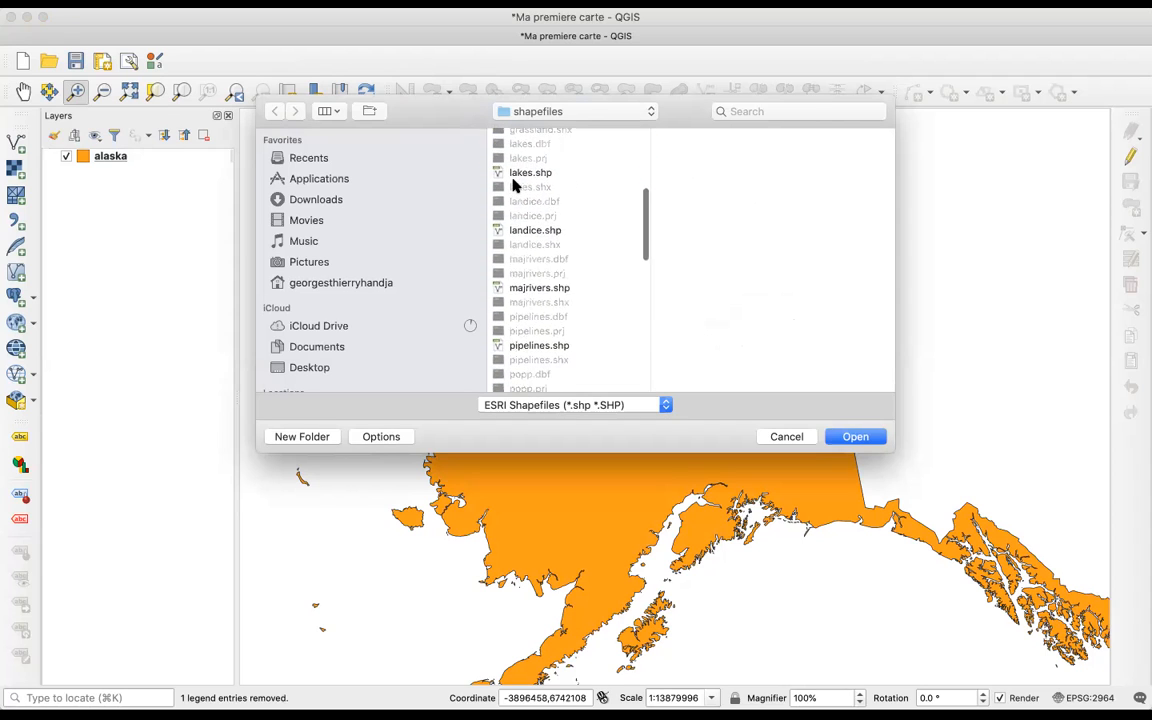
{"action": "scroll", "coordinate": [513, 184], "scroll_direction": "down", "scroll_amount": 4}
{"action": "scroll", "coordinate": [513, 184], "scroll_direction": "up", "scroll_amount": 3}
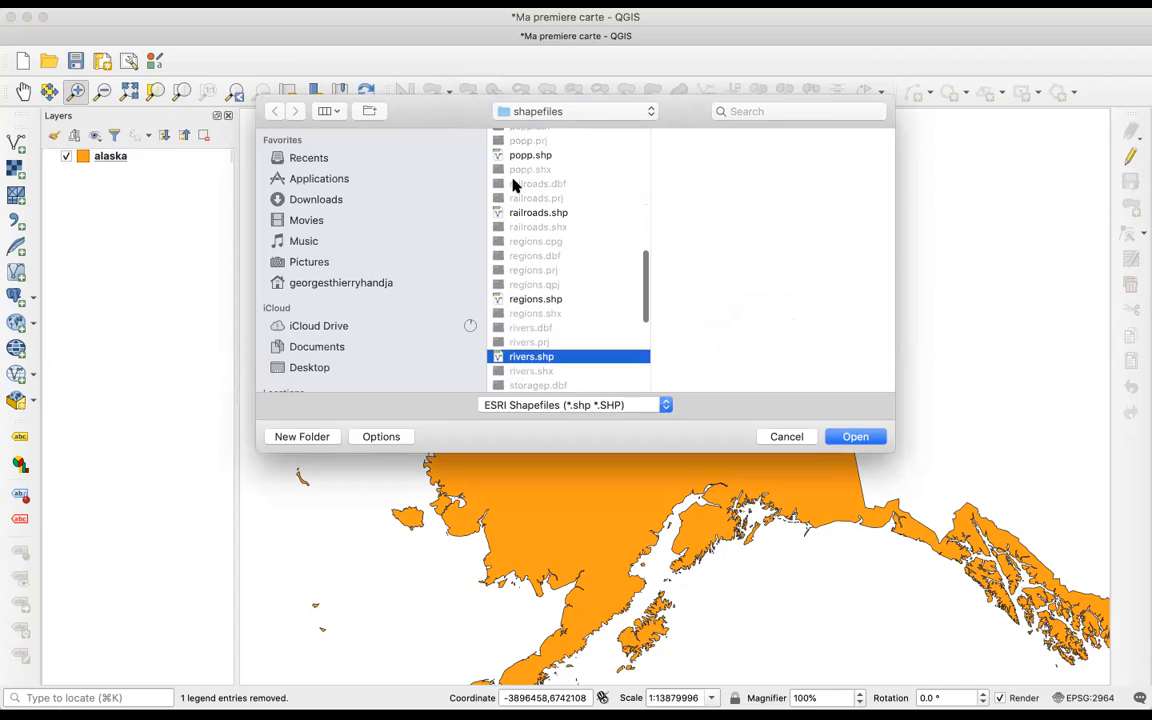
{"action": "scroll", "coordinate": [513, 184], "scroll_direction": "up", "scroll_amount": 10}
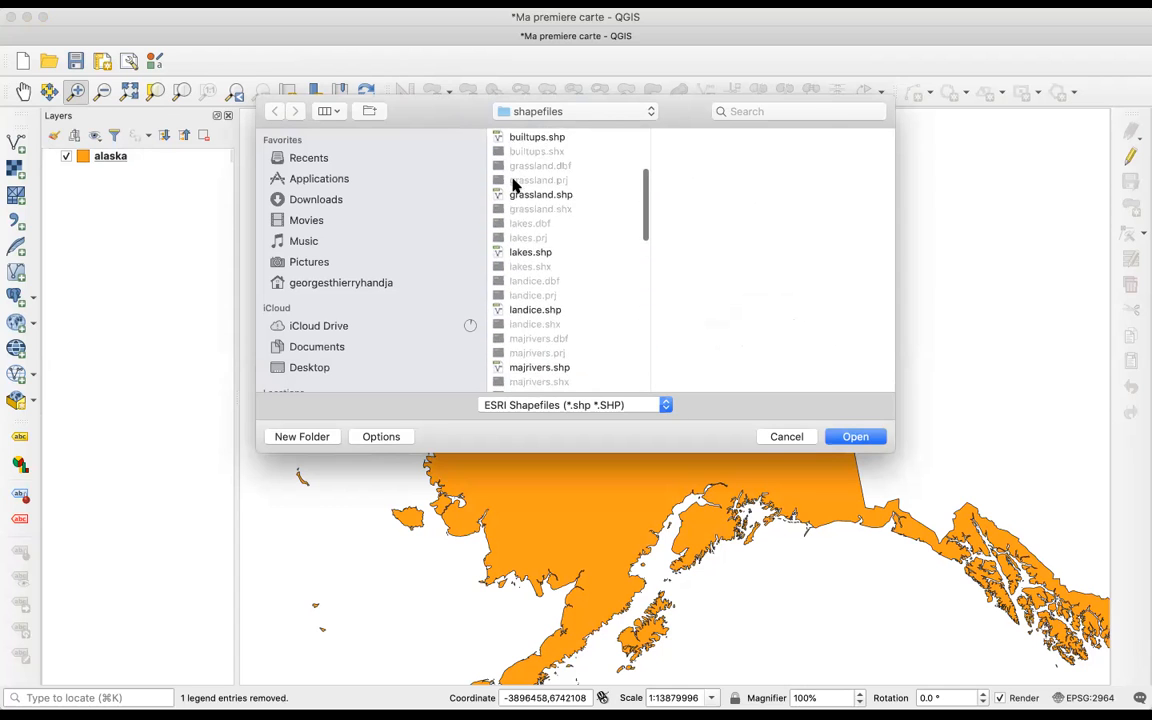
{"action": "scroll", "coordinate": [513, 184], "scroll_direction": "down", "scroll_amount": 10}
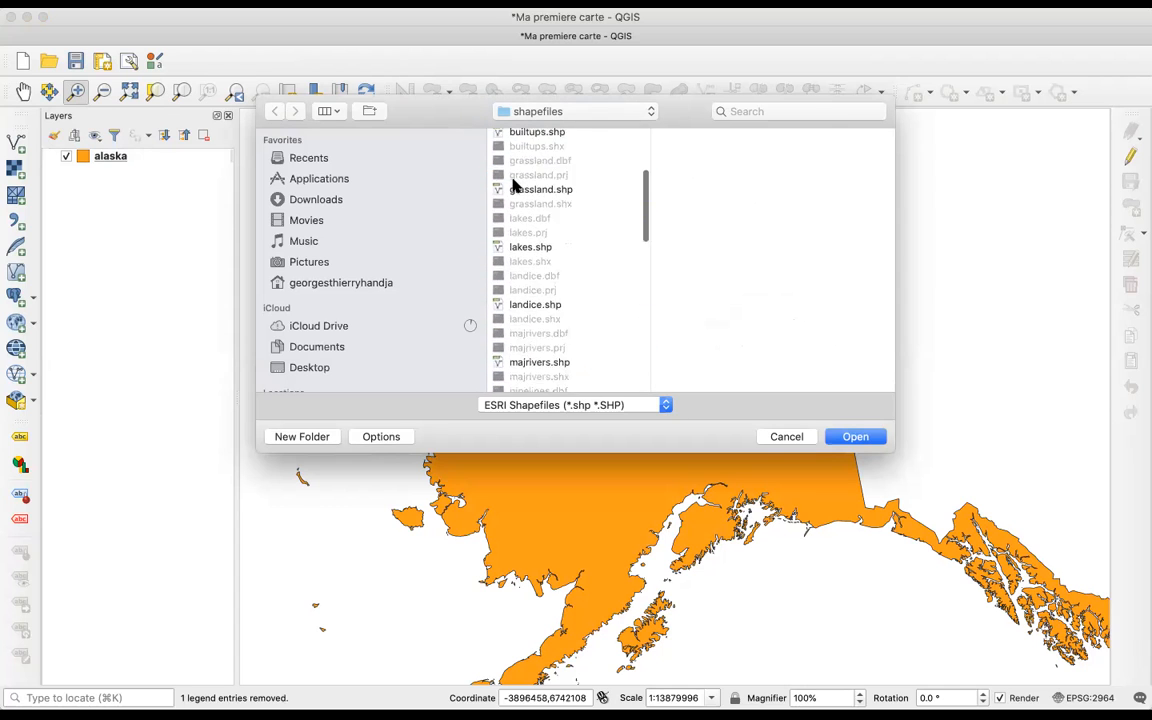
{"action": "type", "text": "rivers"}
{"action": "scroll", "coordinate": [513, 184], "scroll_direction": "down", "scroll_amount": 2}
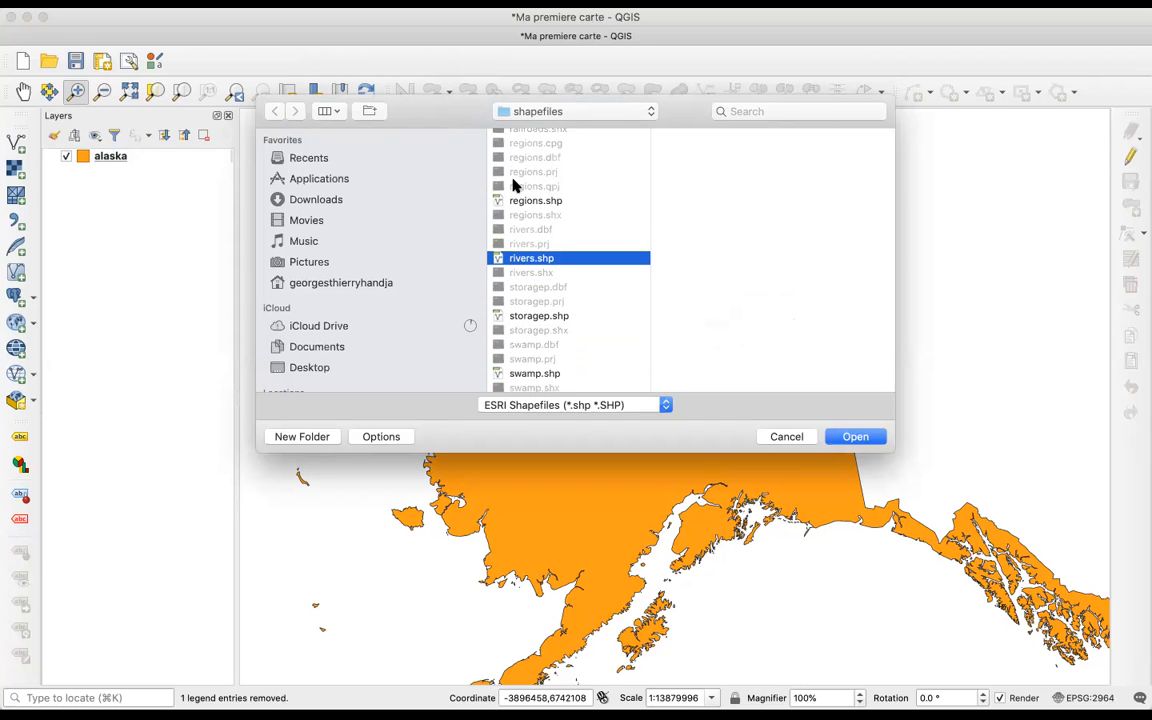
{"action": "scroll", "coordinate": [513, 184], "scroll_direction": "up", "scroll_amount": 1}
{"action": "scroll", "coordinate": [513, 184], "scroll_direction": "down", "scroll_amount": 5}
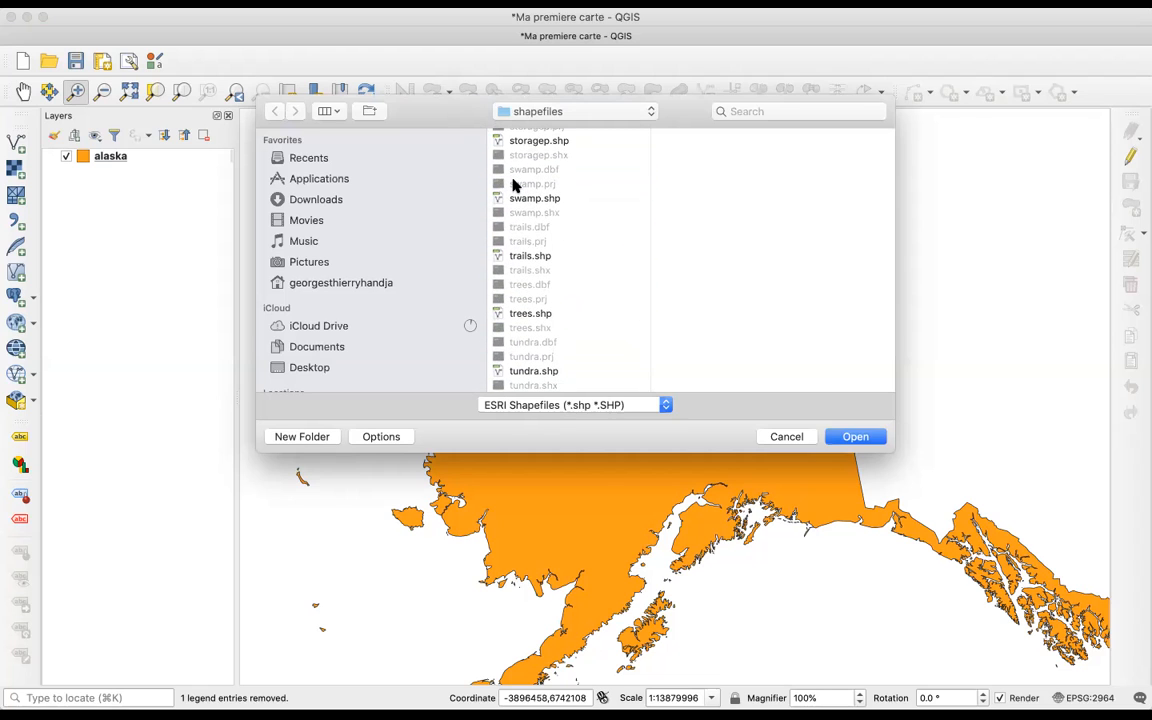
{"action": "scroll", "coordinate": [556, 280], "scroll_direction": "up", "scroll_amount": 4}
Step: Include regions.shp in the multiple selection with rivers.shp and open the selected shapefiles together
{"action": "left_click", "coordinate": [556, 280]}
{"action": "scroll", "coordinate": [556, 280], "scroll_direction": "up", "scroll_amount": 2}
{"action": "scroll", "coordinate": [553, 278], "scroll_direction": "up", "scroll_amount": 1}
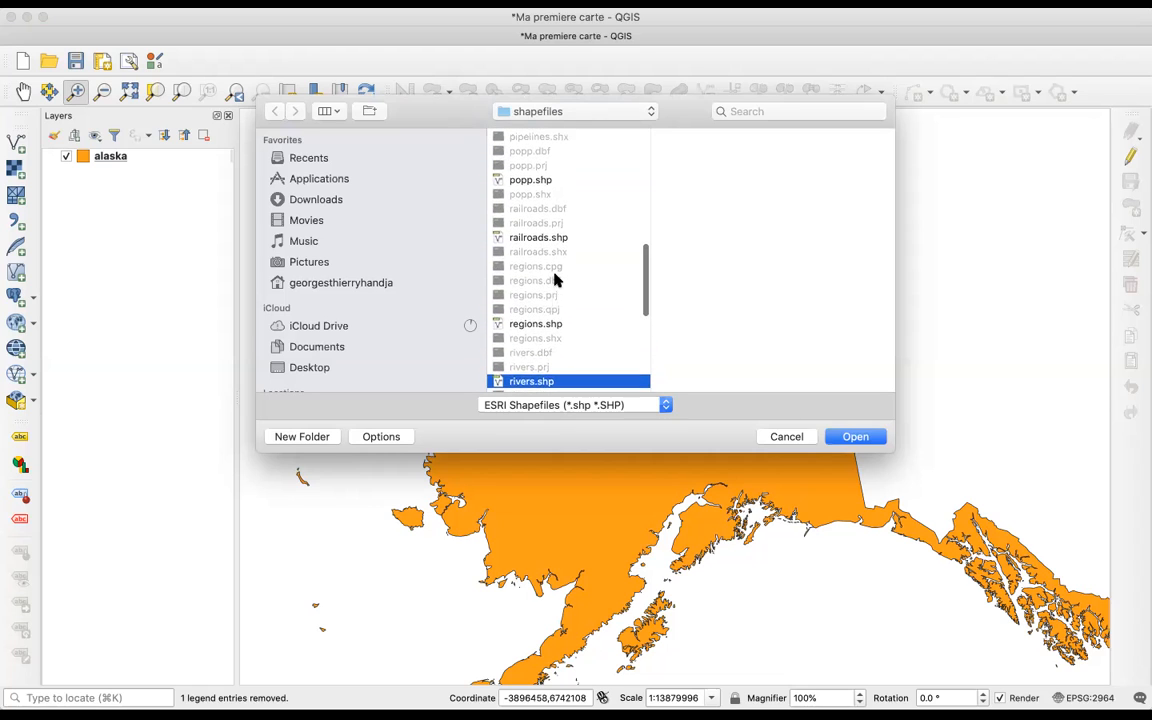
{"action": "left_click", "coordinate": [537, 328], "text": "super"}
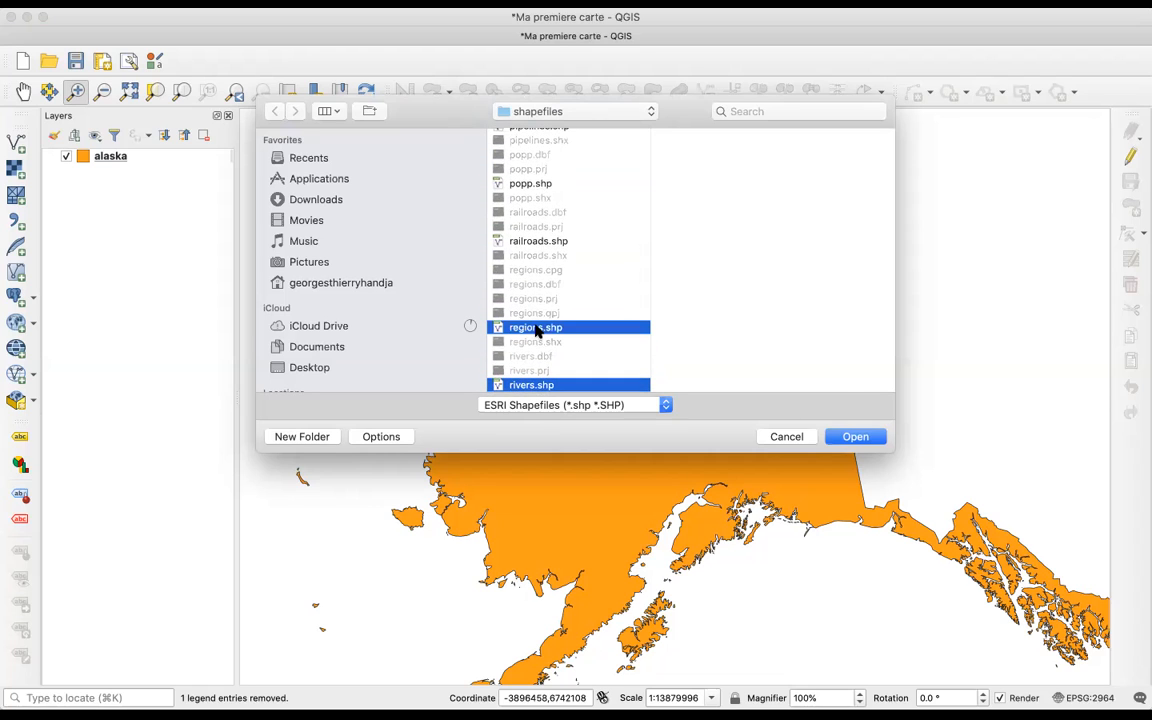
{"action": "left_click", "coordinate": [856, 437]}
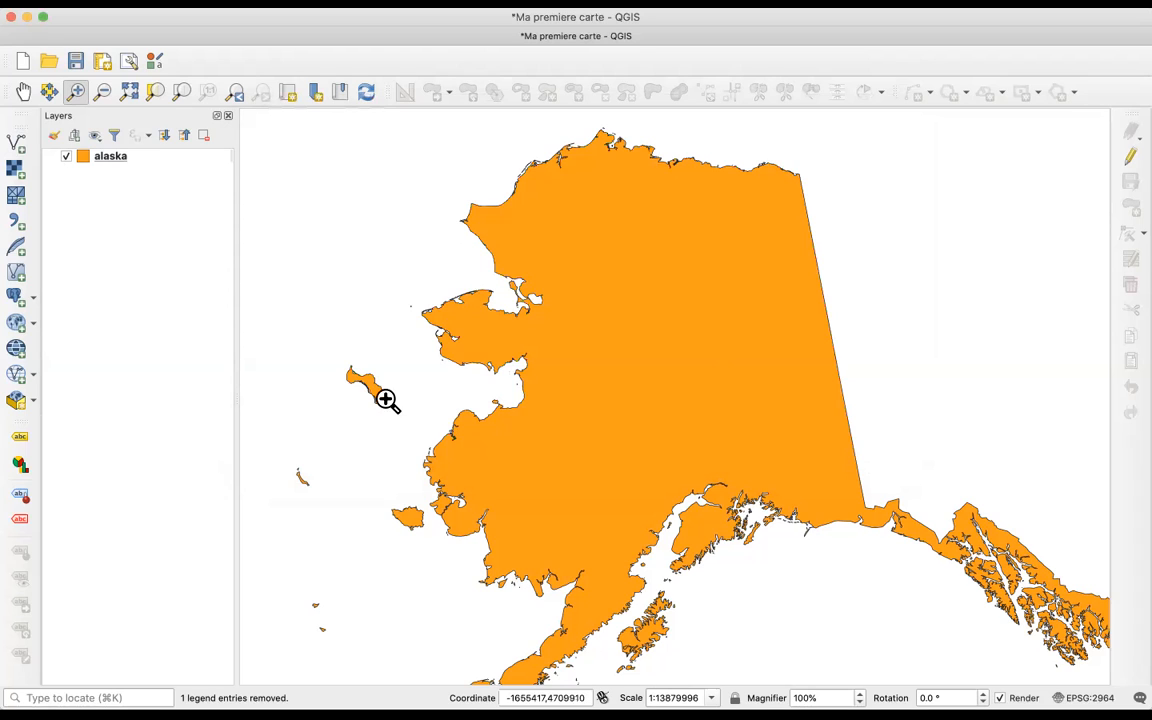
{"action": "left_click", "coordinate": [19, 146]}
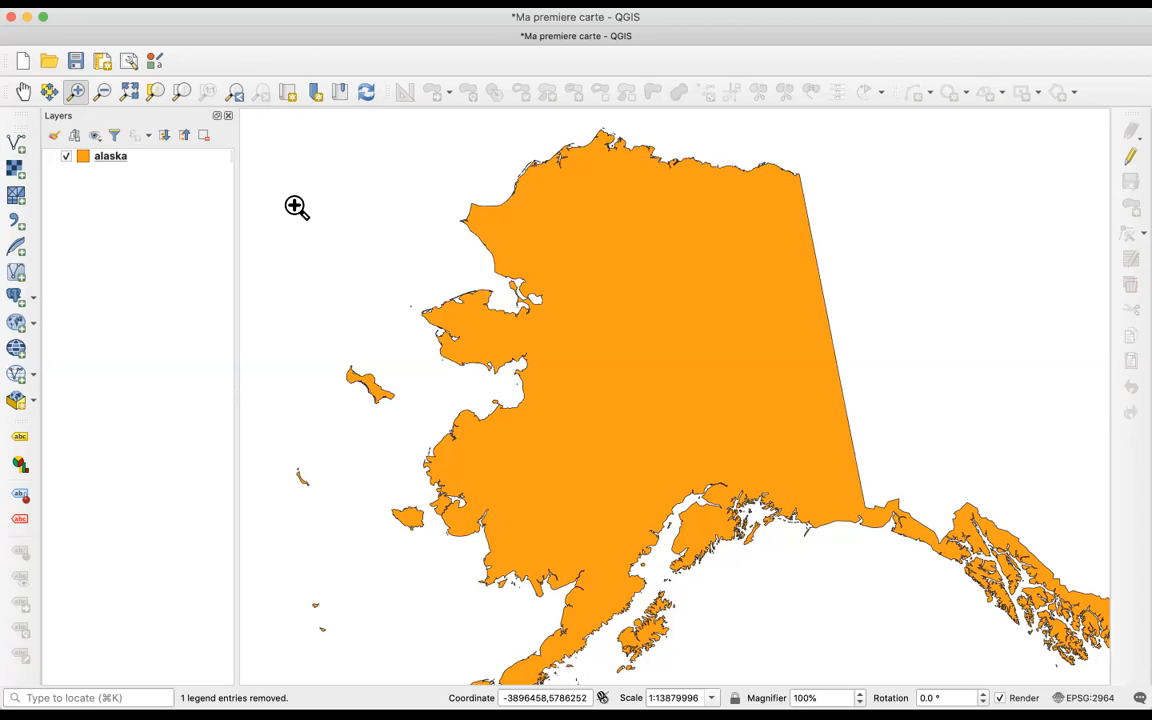
{"action": "left_click_drag", "start_coordinate": [532, 193], "coordinate": [526, 191]}
{"action": "left_click", "coordinate": [527, 193]}
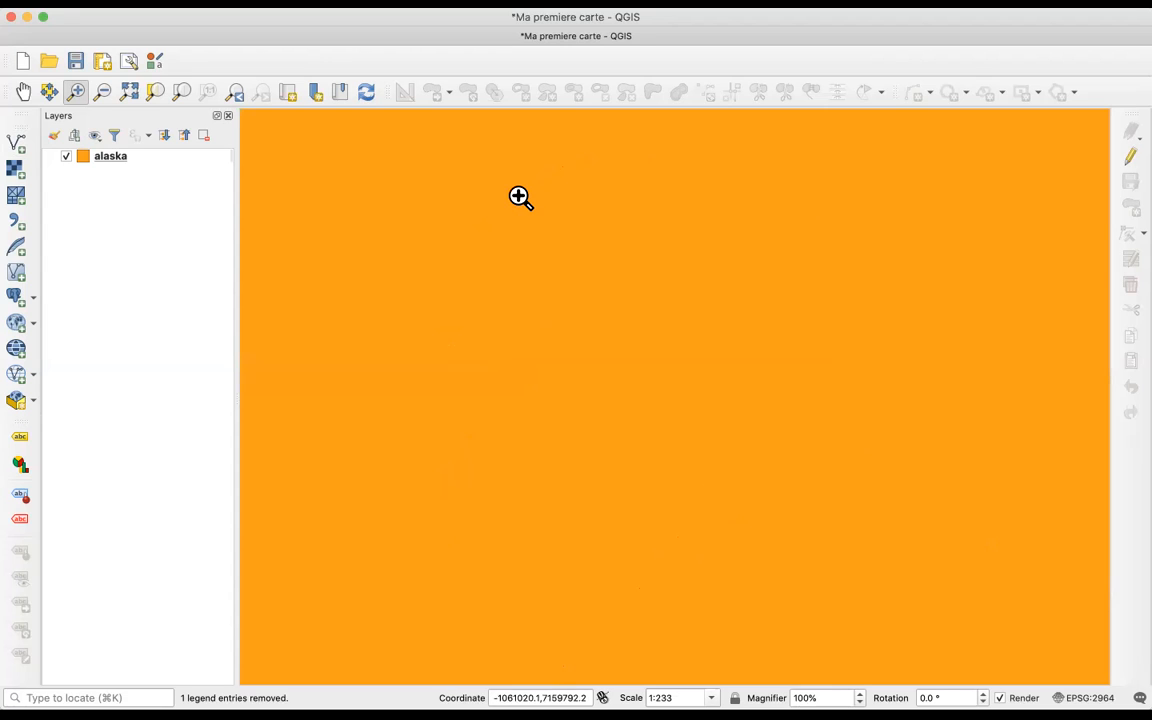
{"action": "left_click", "coordinate": [486, 237]}
{"action": "left_click", "coordinate": [486, 237]}
{"action": "left_click", "coordinate": [486, 237]}
Step: Close the current project without saving its changes
{"action": "left_click", "coordinate": [11, 16]}
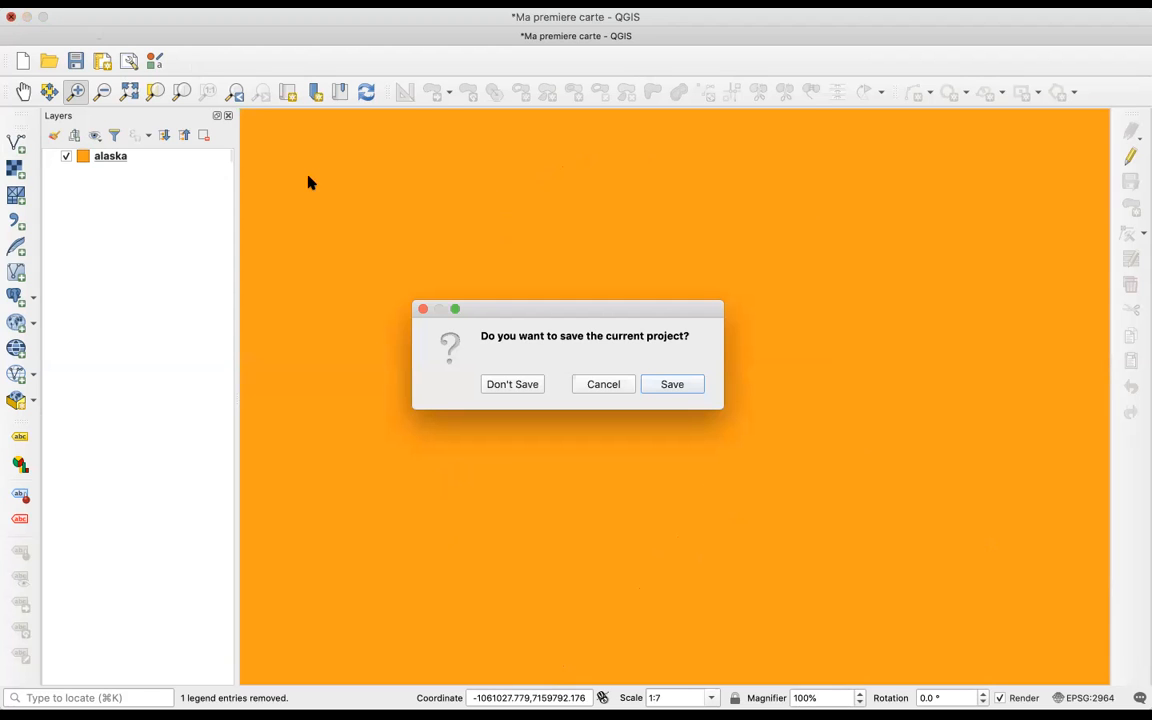
{"action": "left_click", "coordinate": [520, 386]}
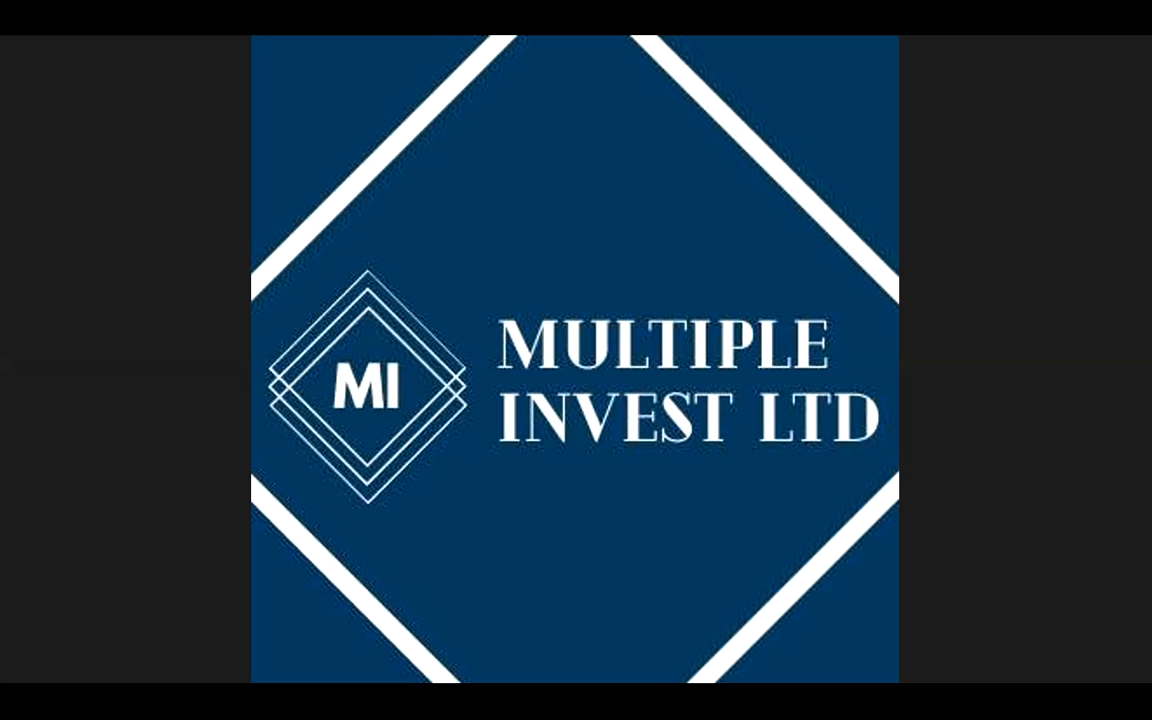
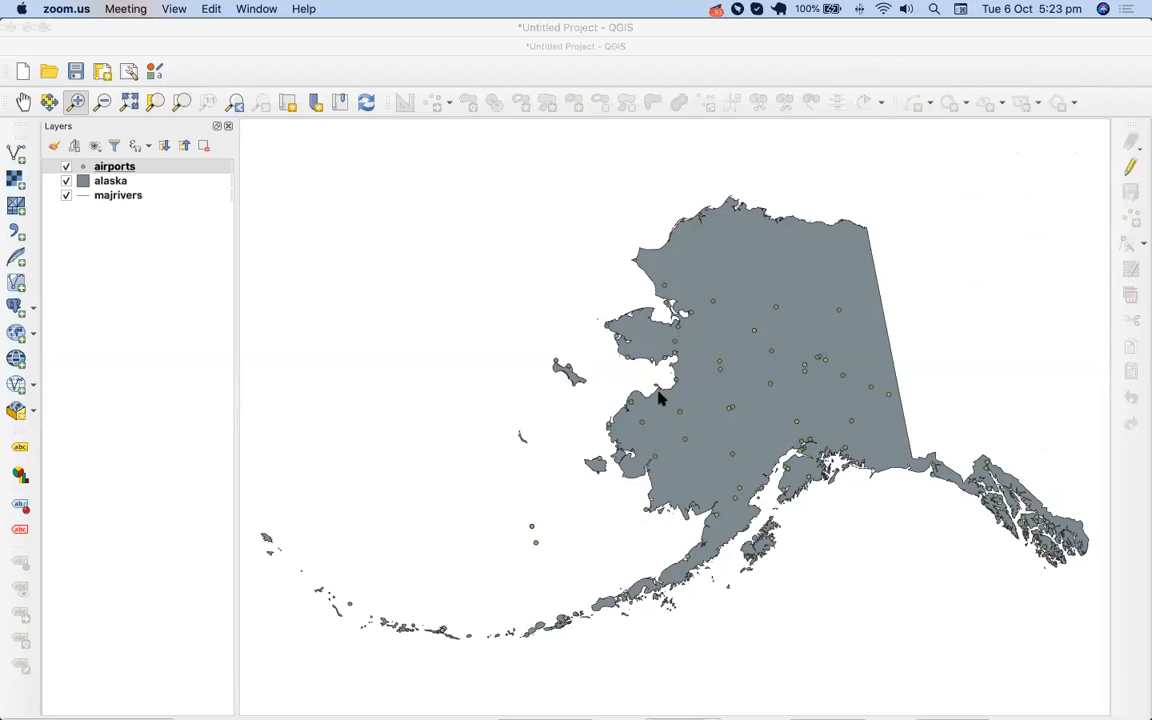
Step: Move the majrivers layer above alaska in the layer order, directly below airports
{"action": "left_click", "coordinate": [85, 170]}
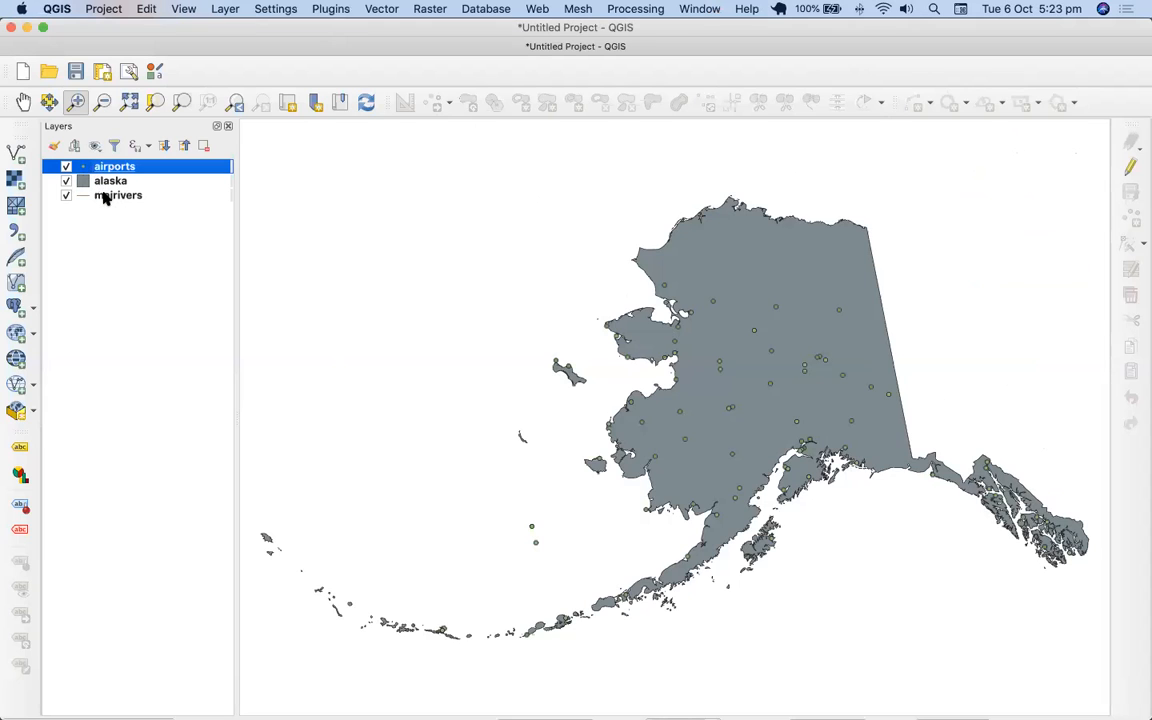
{"action": "left_click", "coordinate": [103, 194]}
{"action": "left_click_drag", "start_coordinate": [106, 193], "coordinate": [107, 176]}
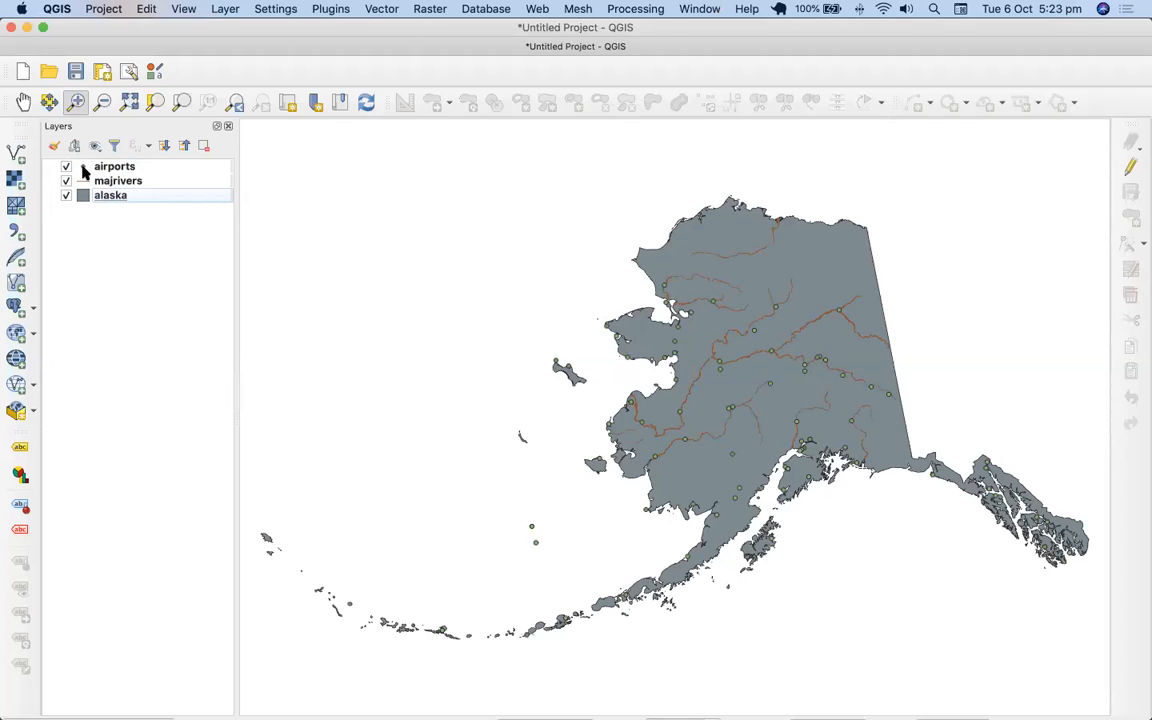
Step: Place majrivers beneath the alaska layer and return it to its position between airports and alaska
{"action": "left_click", "coordinate": [84, 170]}
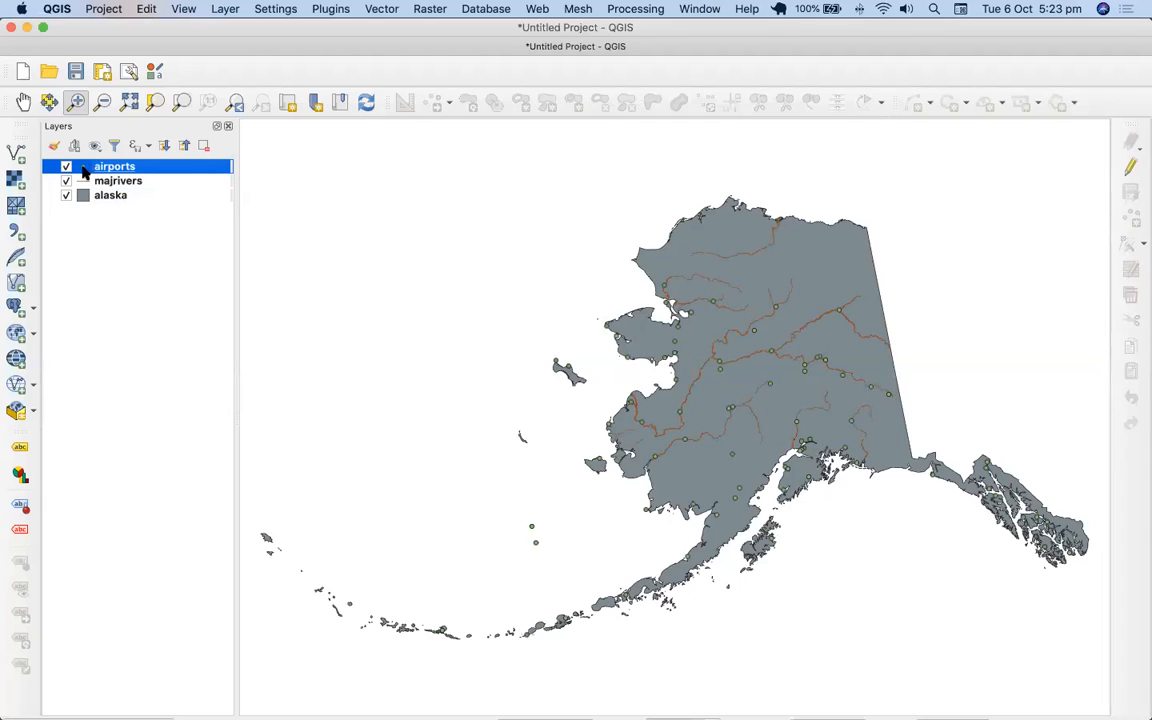
{"action": "left_click_drag", "start_coordinate": [113, 180], "coordinate": [113, 207]}
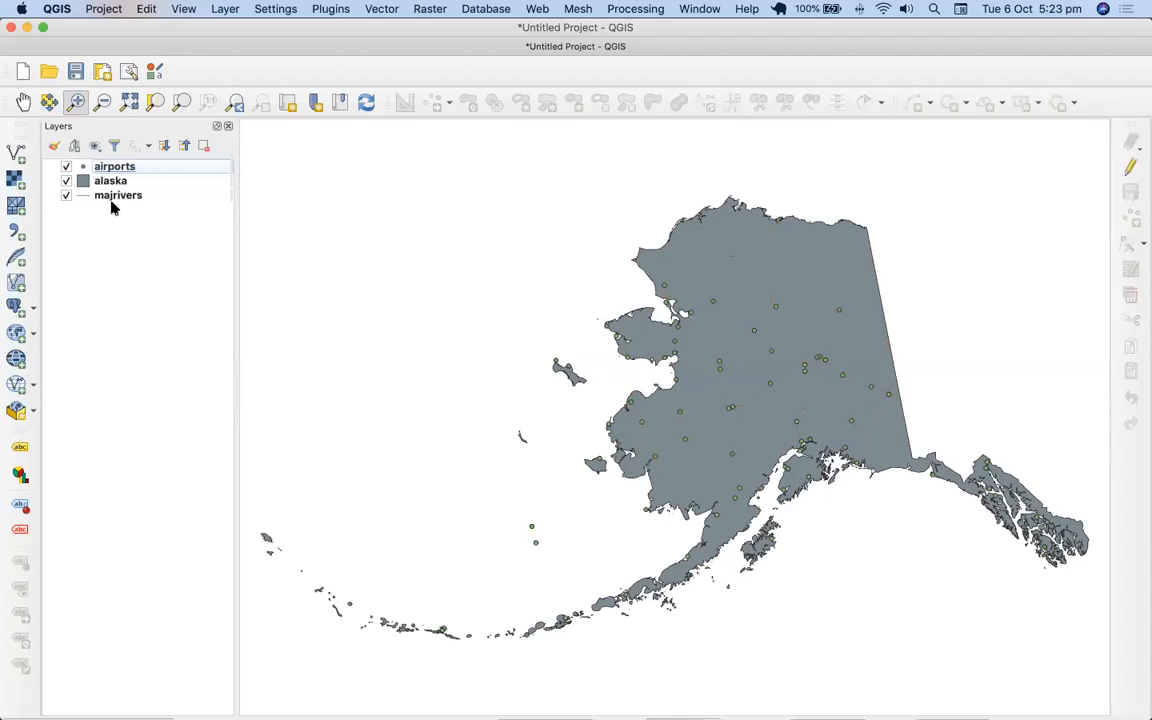
{"action": "left_click_drag", "start_coordinate": [120, 195], "coordinate": [118, 175]}
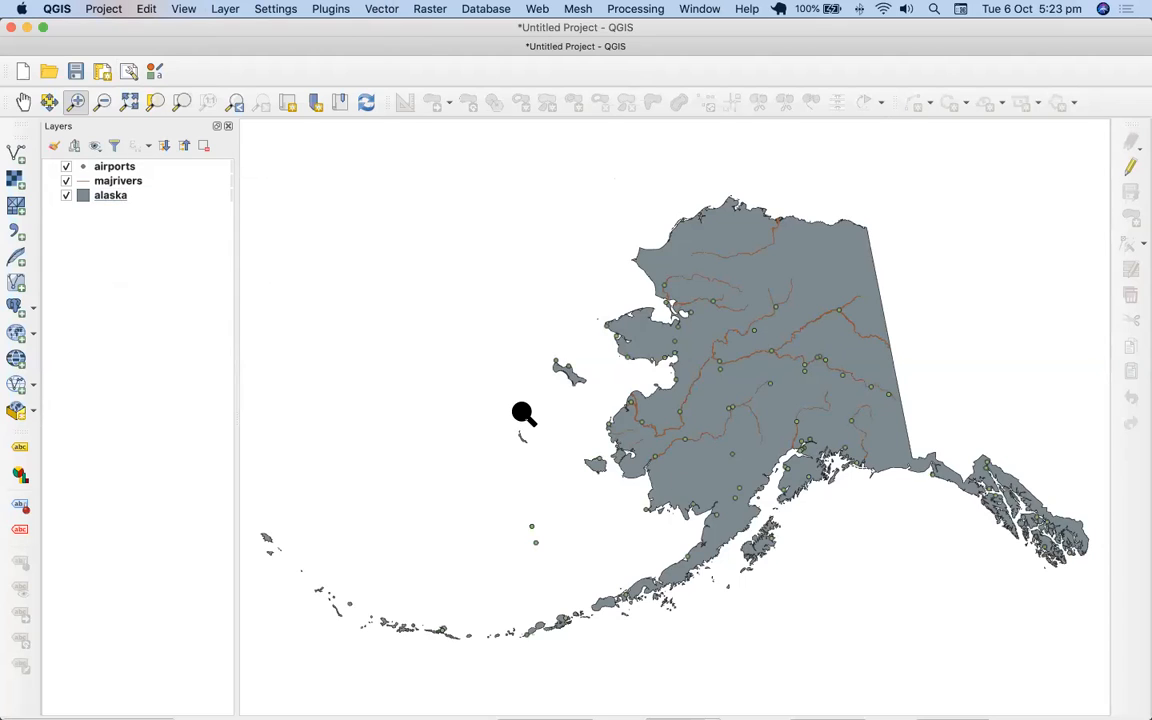
{"action": "left_click", "coordinate": [83, 170]}
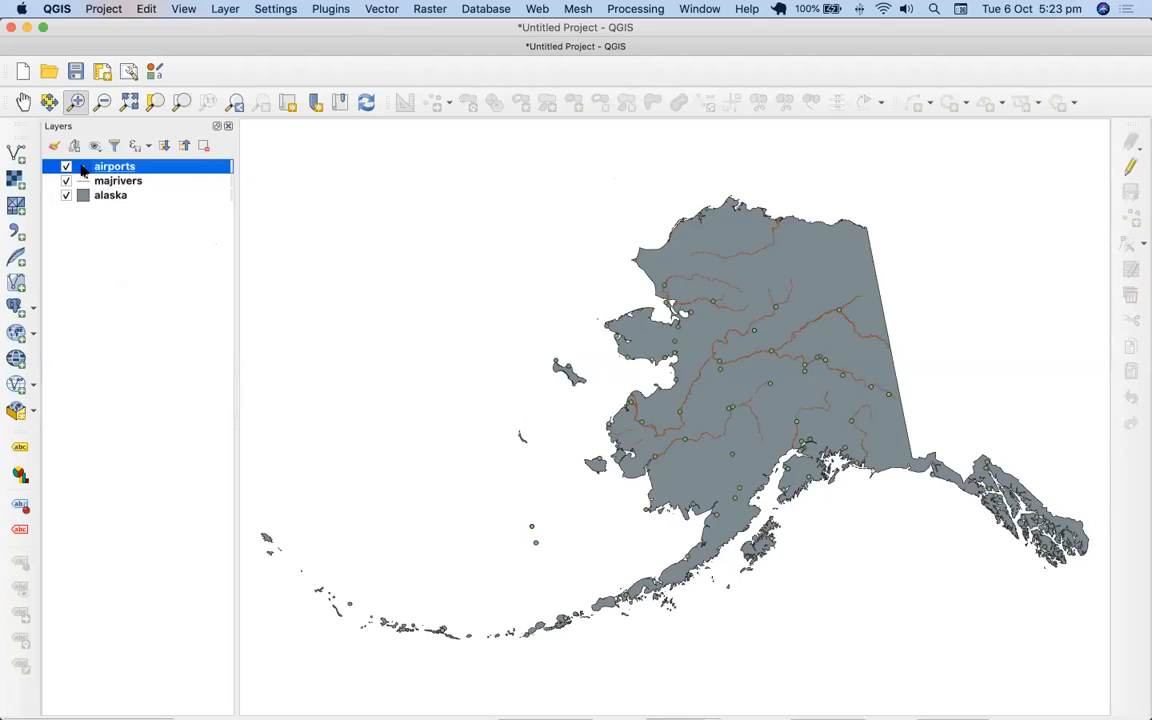
{"action": "double_click", "coordinate": [83, 170]}
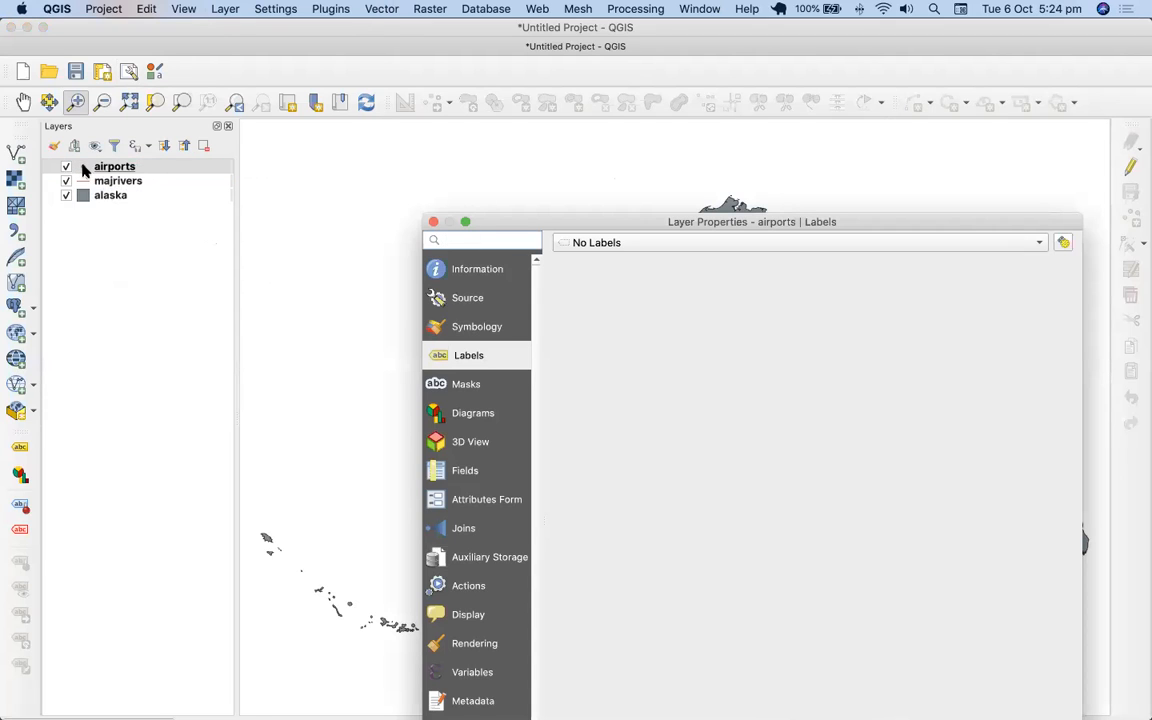
{"action": "left_click_drag", "start_coordinate": [655, 226], "coordinate": [622, 185]}
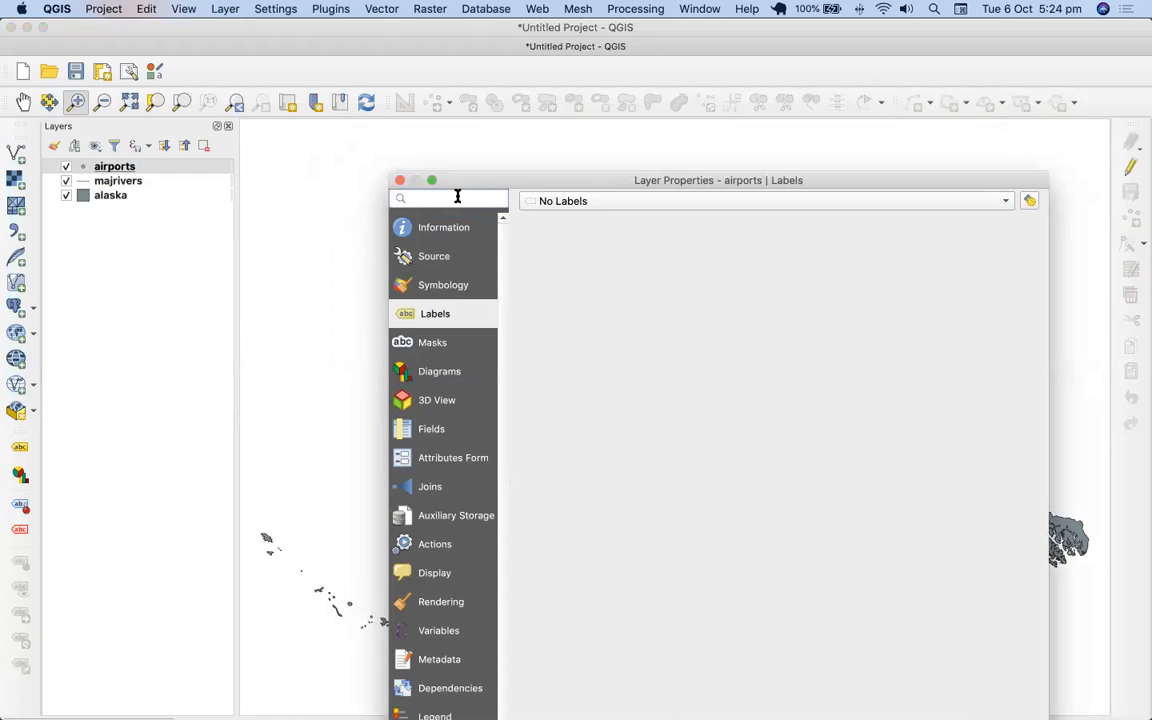
{"action": "left_click", "coordinate": [400, 180]}
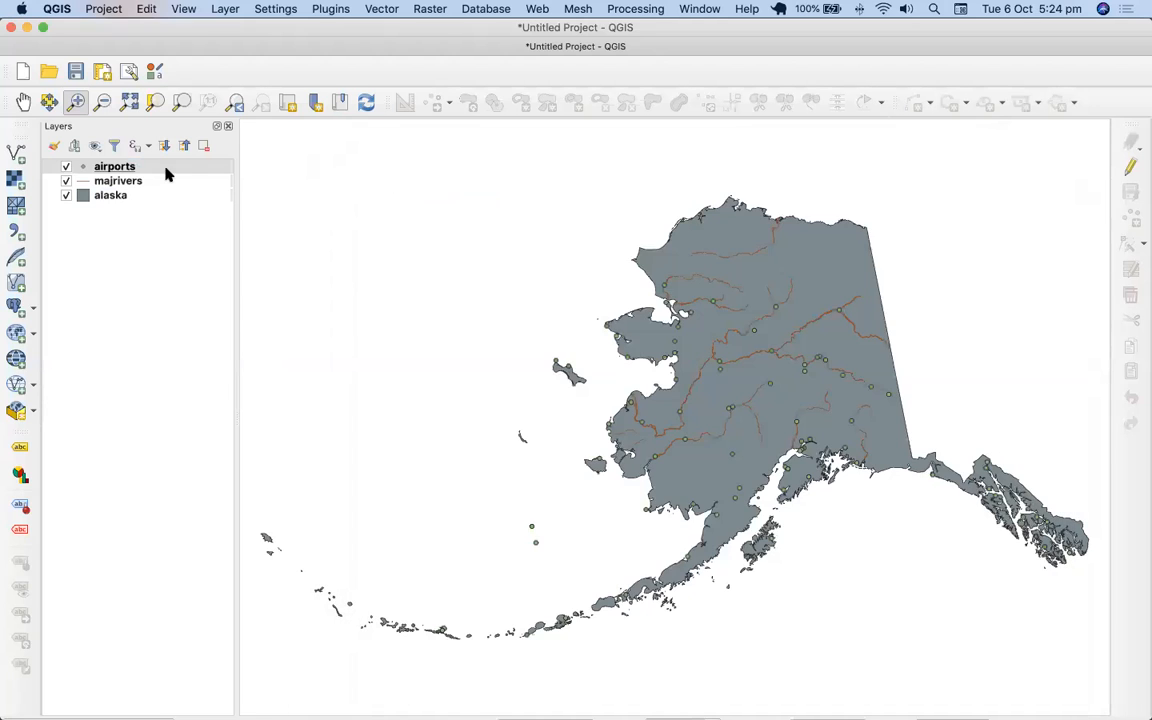
Step: Open the airports layer's properties and show its symbology settings
{"action": "double_click", "coordinate": [87, 170]}
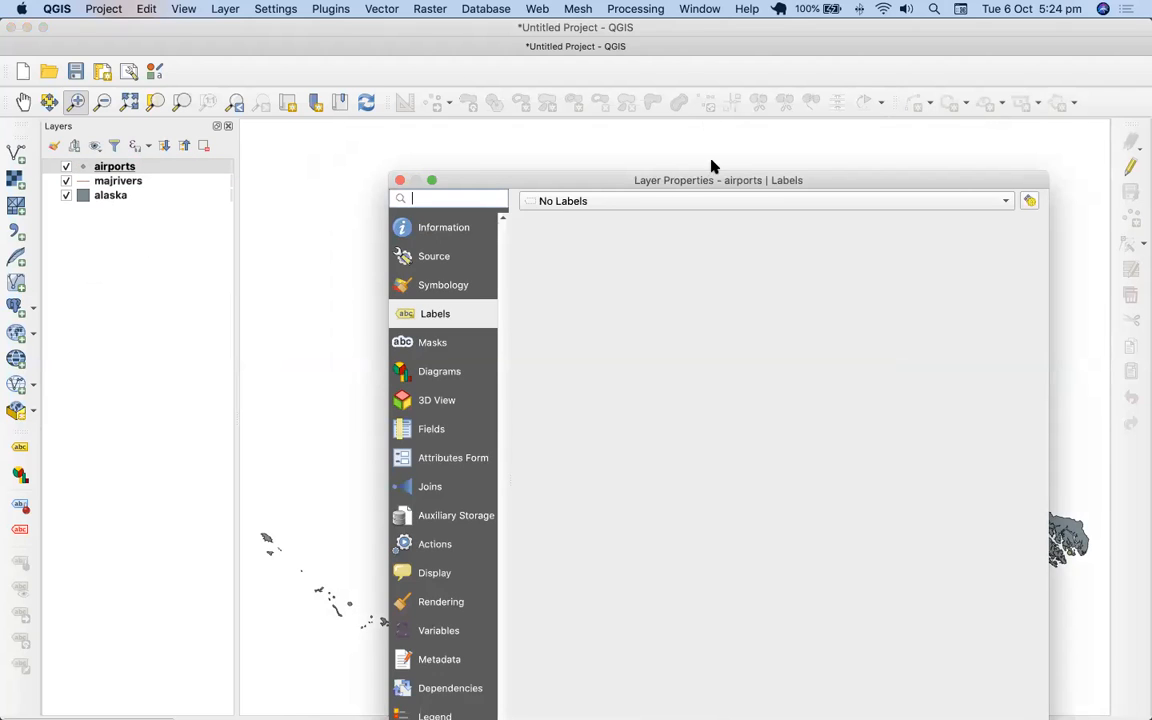
{"action": "left_click_drag", "start_coordinate": [693, 188], "coordinate": [630, 72]}
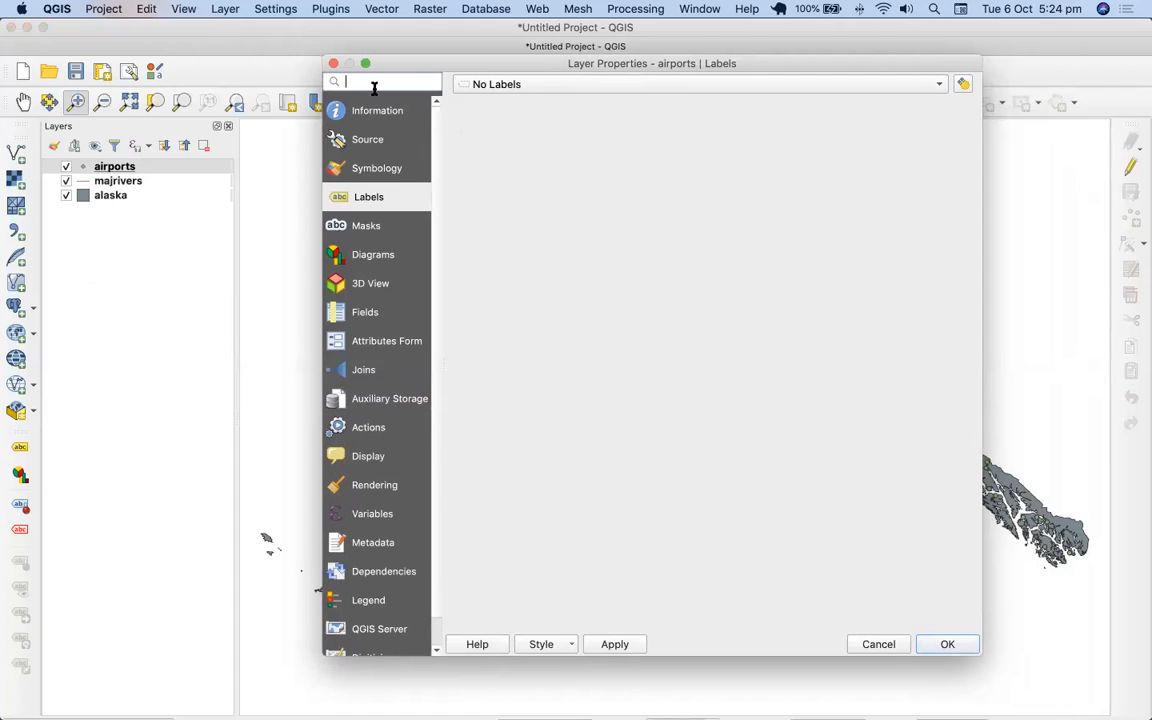
{"action": "left_click", "coordinate": [390, 172]}
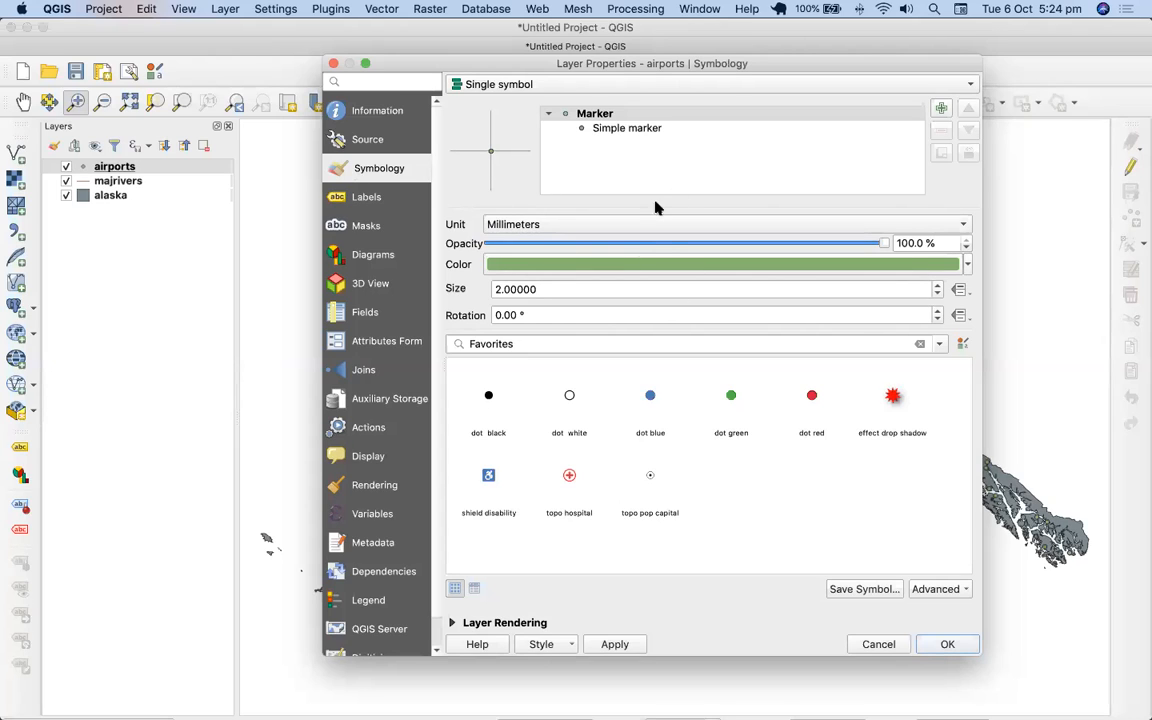
Step: Examine the settings of the airports symbol's Simple marker layer, and return to the overall Marker level
{"action": "left_click", "coordinate": [600, 128]}
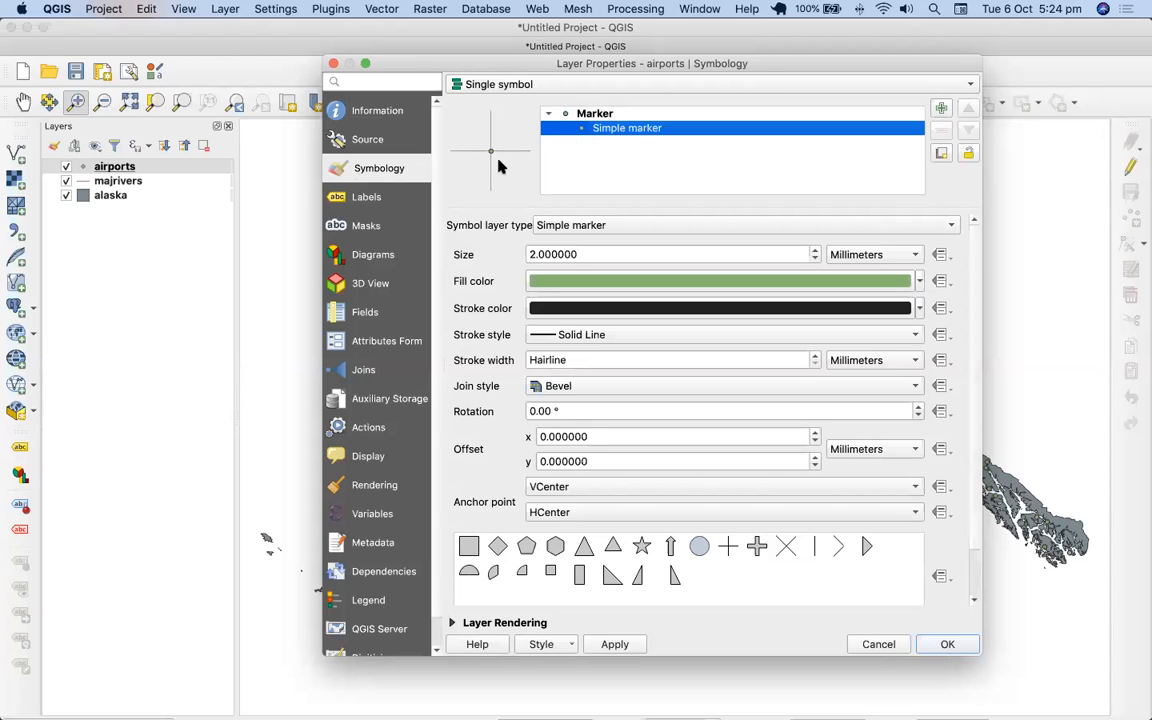
{"action": "left_click", "coordinate": [490, 149]}
{"action": "left_click", "coordinate": [588, 130]}
{"action": "left_click", "coordinate": [570, 114]}
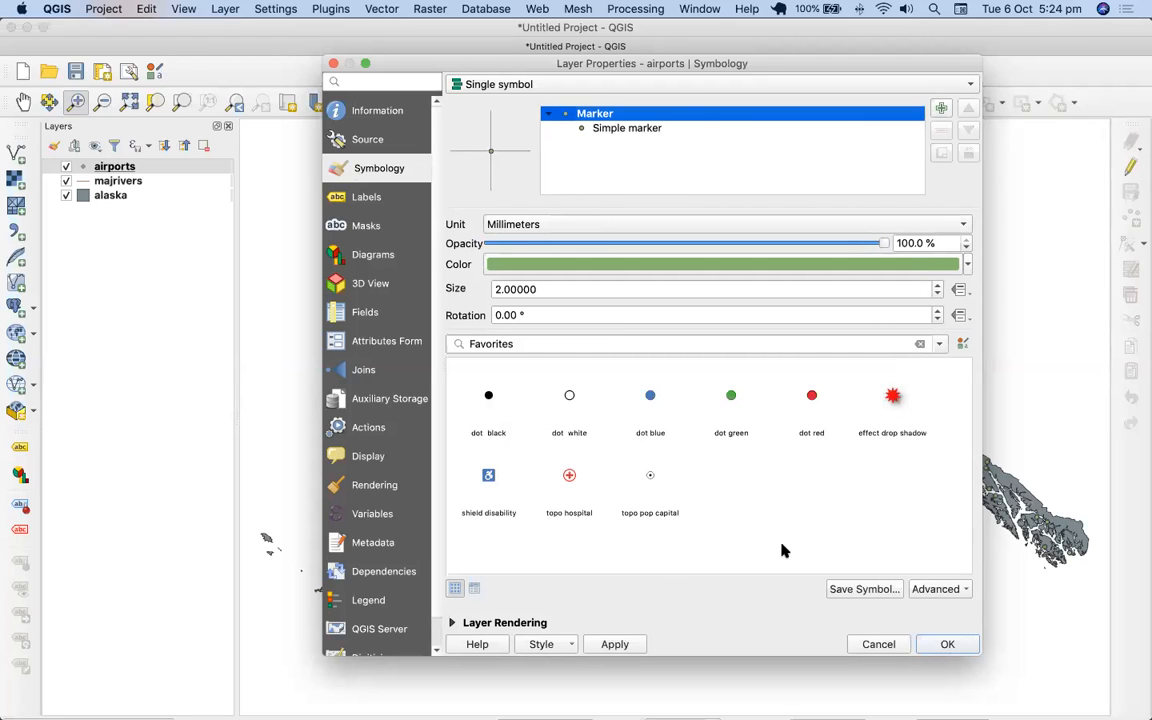
Step: Try the favorite presets effect drop shadow, dot red, dot blue, dot green, dot black and topo pop capital on the airports
{"action": "left_click", "coordinate": [895, 395]}
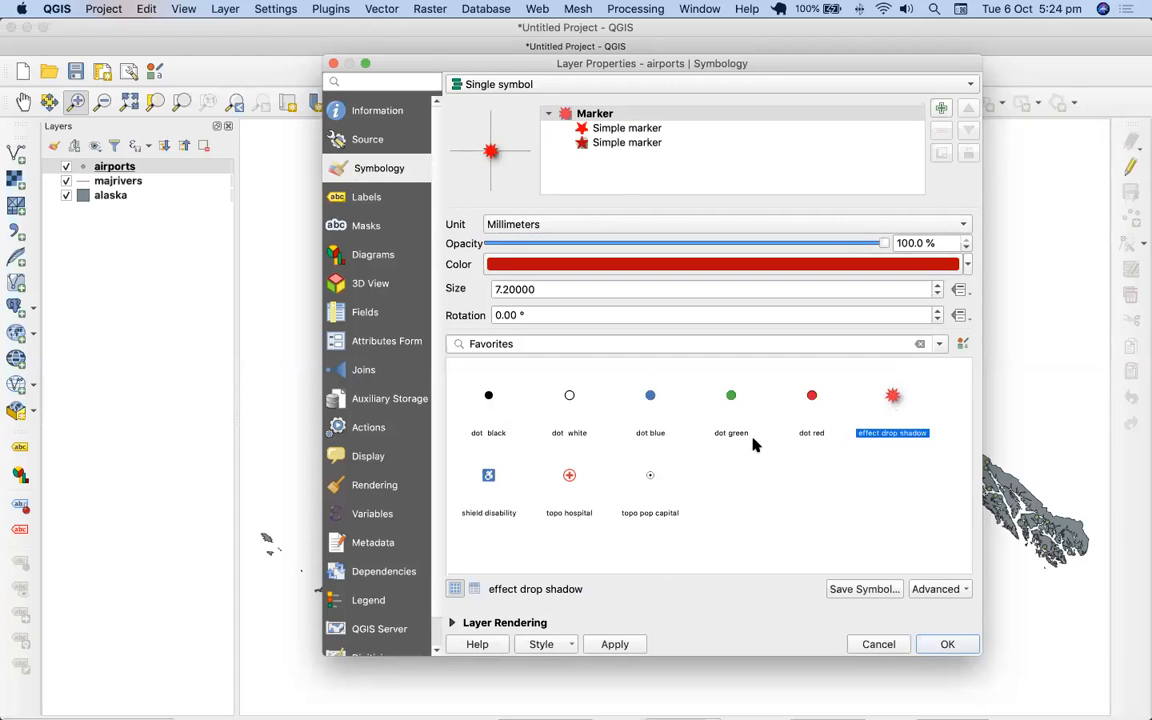
{"action": "left_click", "coordinate": [811, 398]}
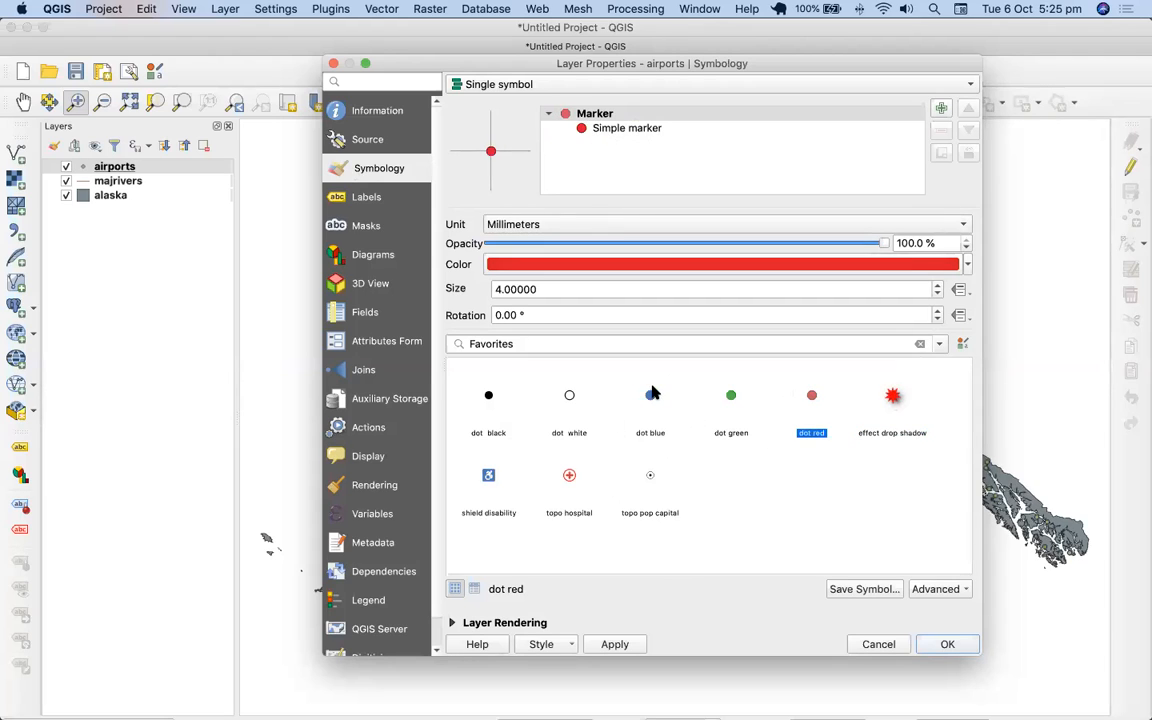
{"action": "left_click", "coordinate": [652, 393]}
{"action": "left_click", "coordinate": [731, 394]}
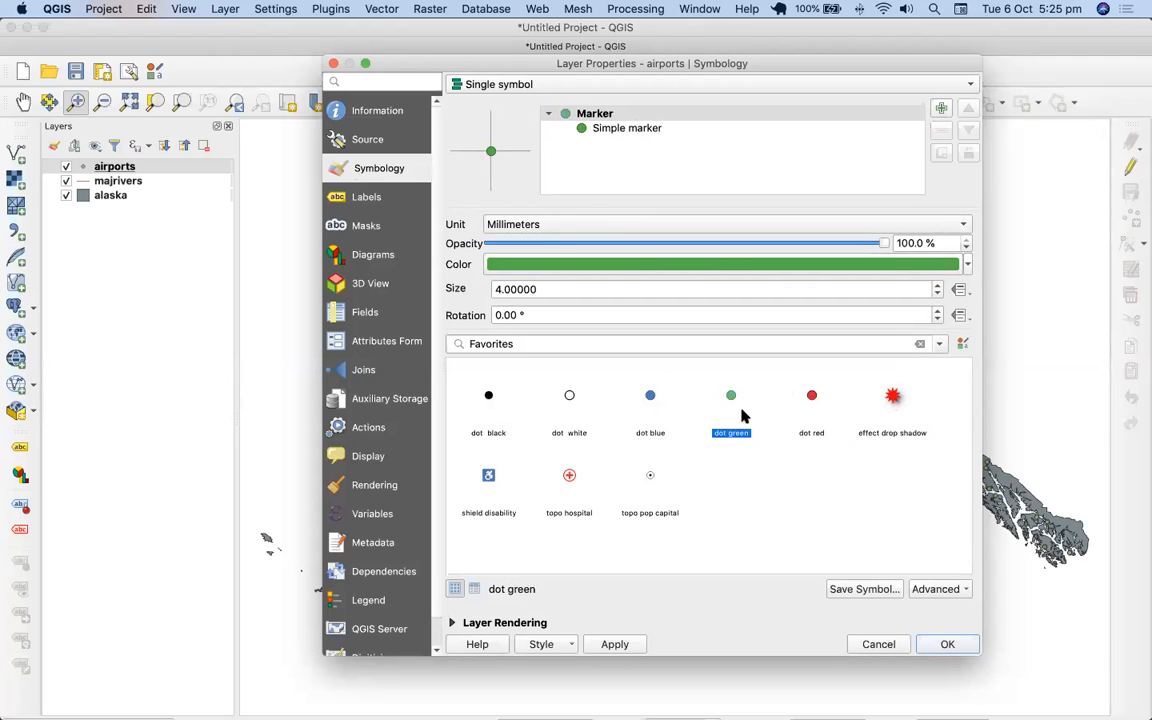
{"action": "left_click", "coordinate": [487, 394]}
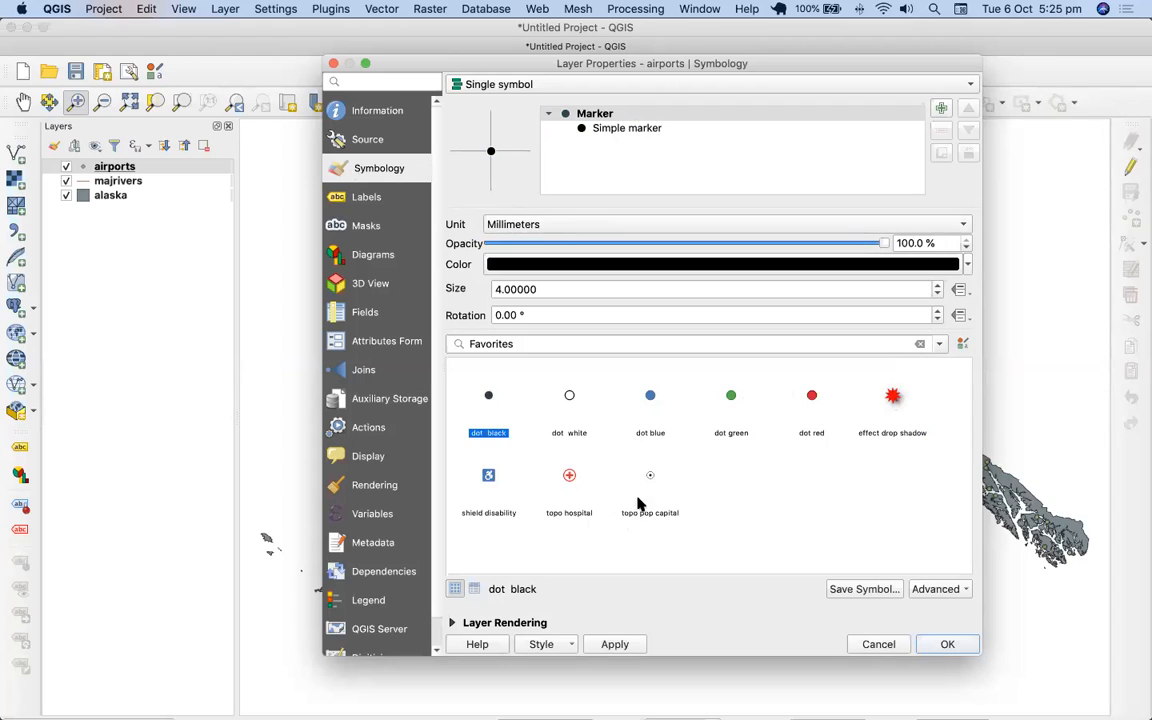
{"action": "left_click", "coordinate": [648, 505]}
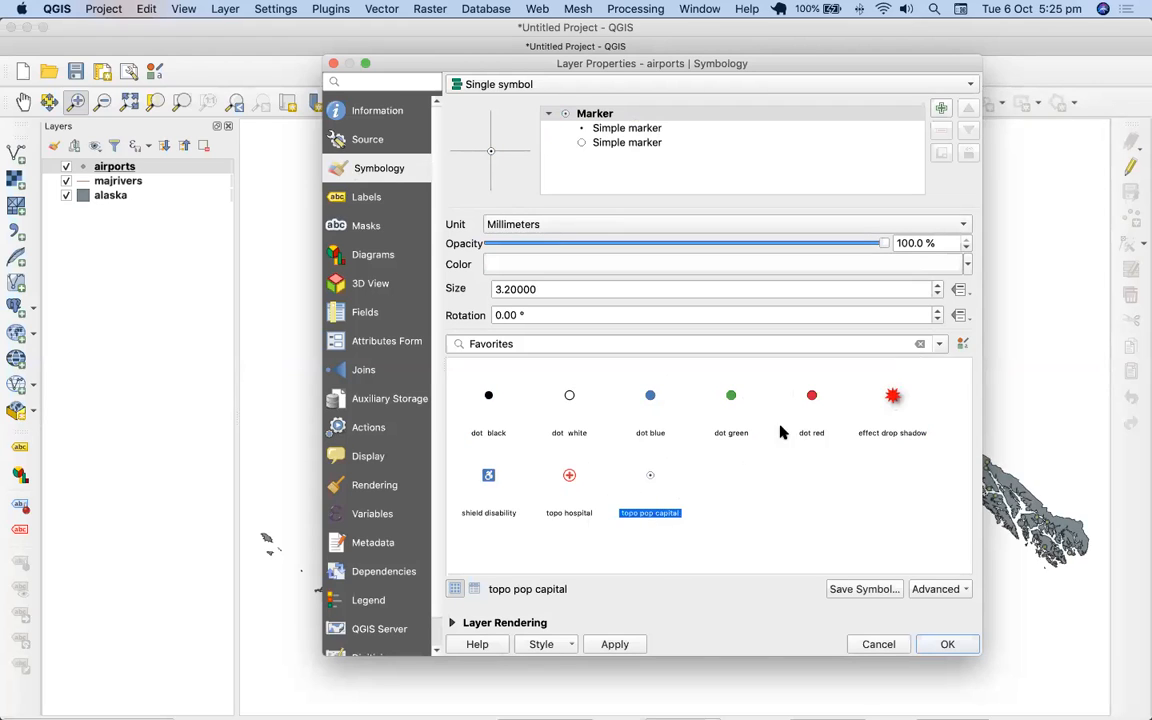
Step: Switch the symbol library from Favorites to All Symbols and choose the topo airport symbol for the airports
{"action": "left_click", "coordinate": [938, 344]}
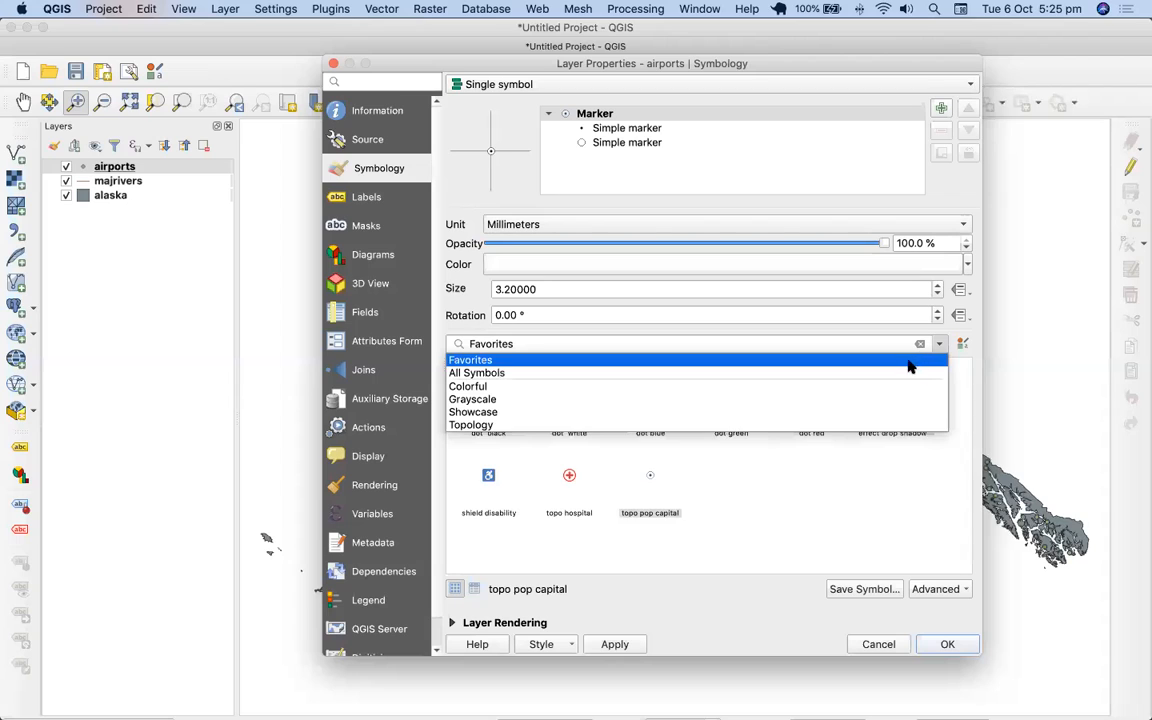
{"action": "left_click", "coordinate": [897, 374]}
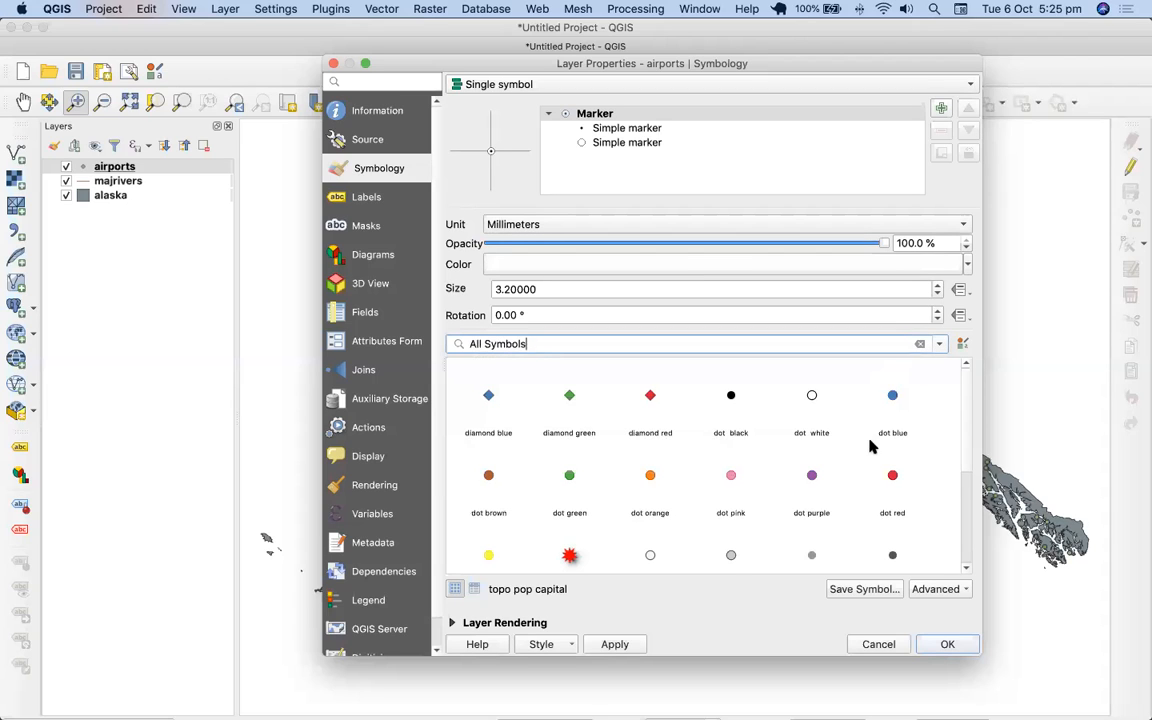
{"action": "left_click", "coordinate": [938, 345]}
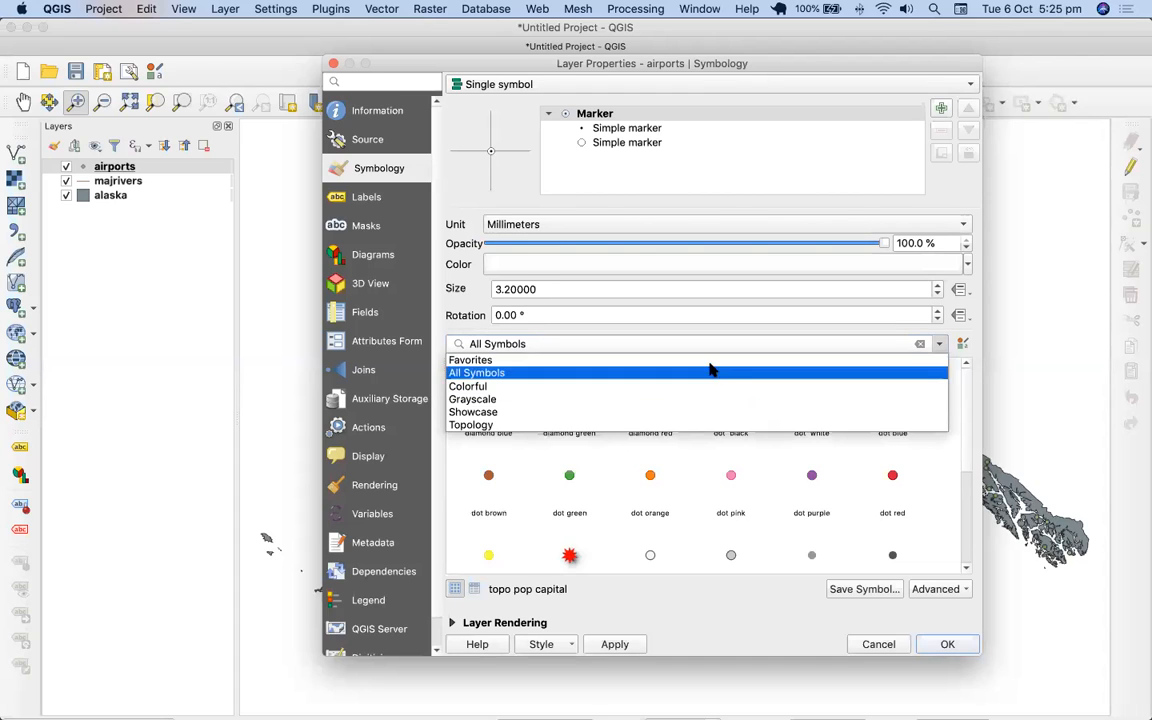
{"action": "left_click", "coordinate": [708, 360]}
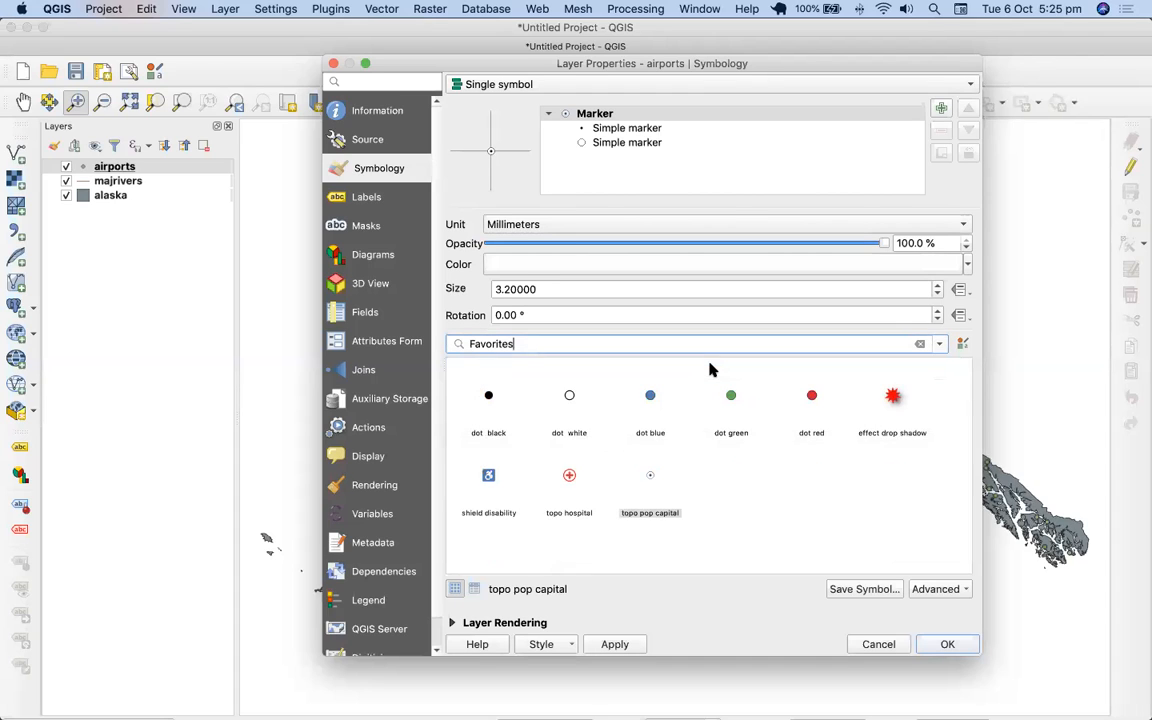
{"action": "left_click", "coordinate": [939, 343]}
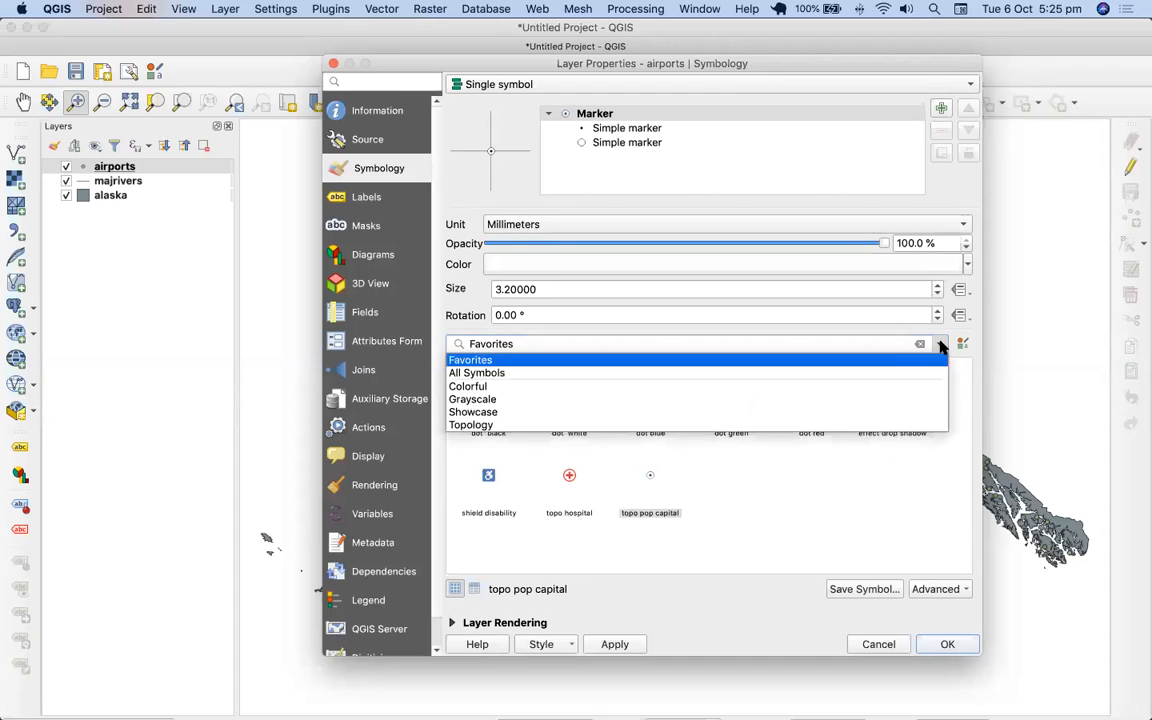
{"action": "left_click", "coordinate": [868, 374]}
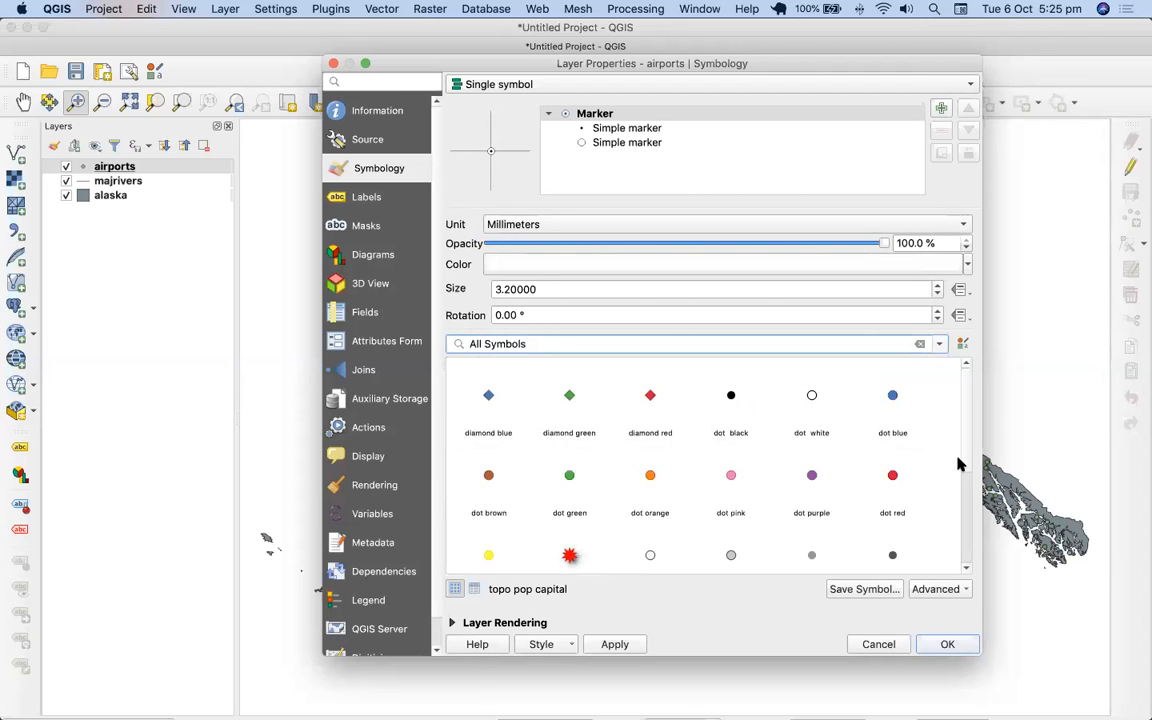
{"action": "scroll", "coordinate": [962, 470], "scroll_direction": "down", "scroll_amount": 3}
{"action": "scroll", "coordinate": [958, 530], "scroll_direction": "down", "scroll_amount": 1}
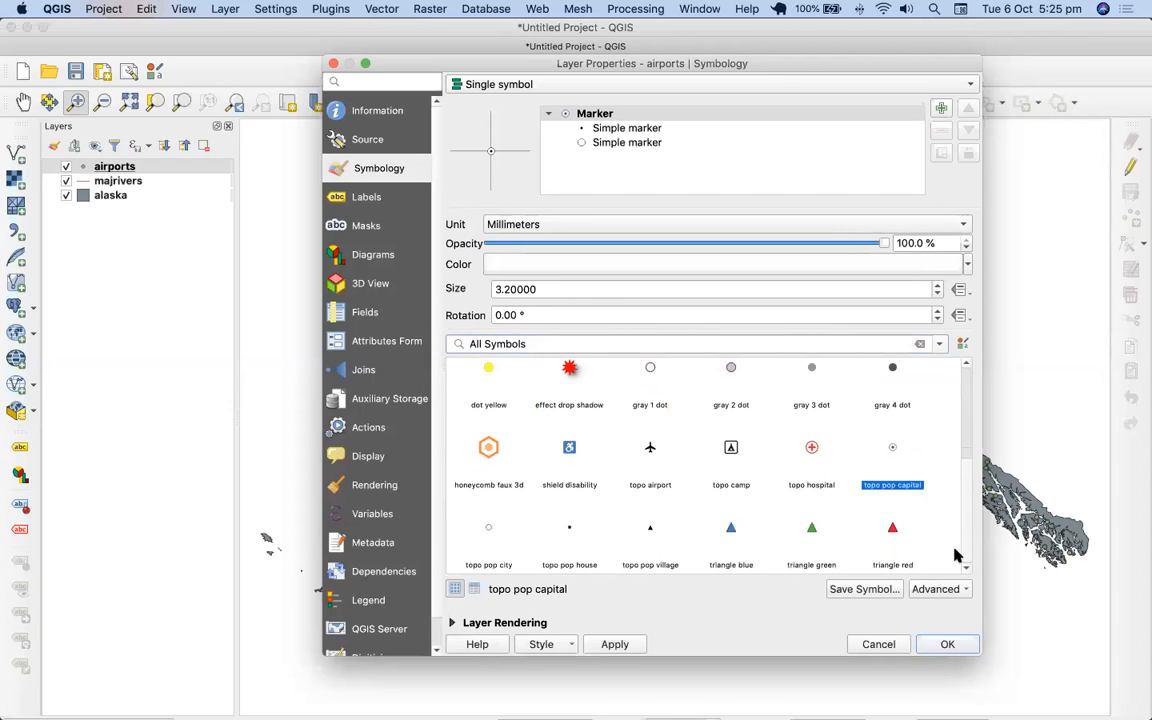
{"action": "left_click", "coordinate": [648, 450]}
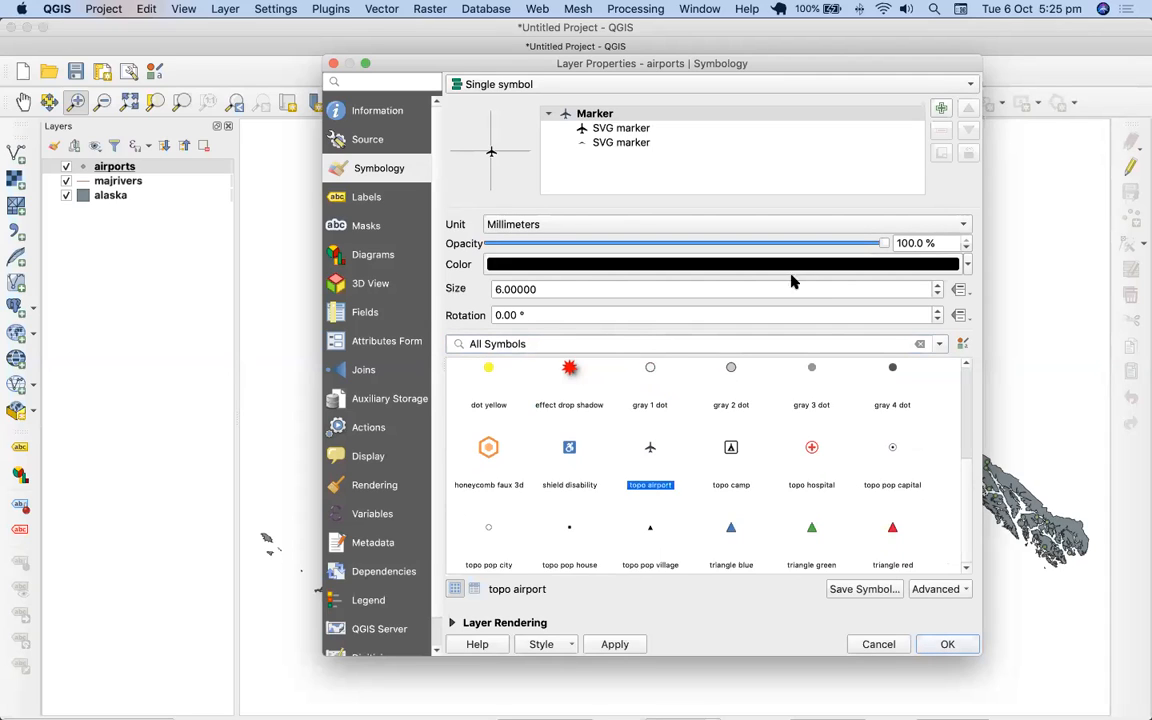
Step: Increase the topo airport marker's size to 9 mm and apply it to the map
{"action": "left_click", "coordinate": [938, 285]}
{"action": "left_click", "coordinate": [938, 285]}
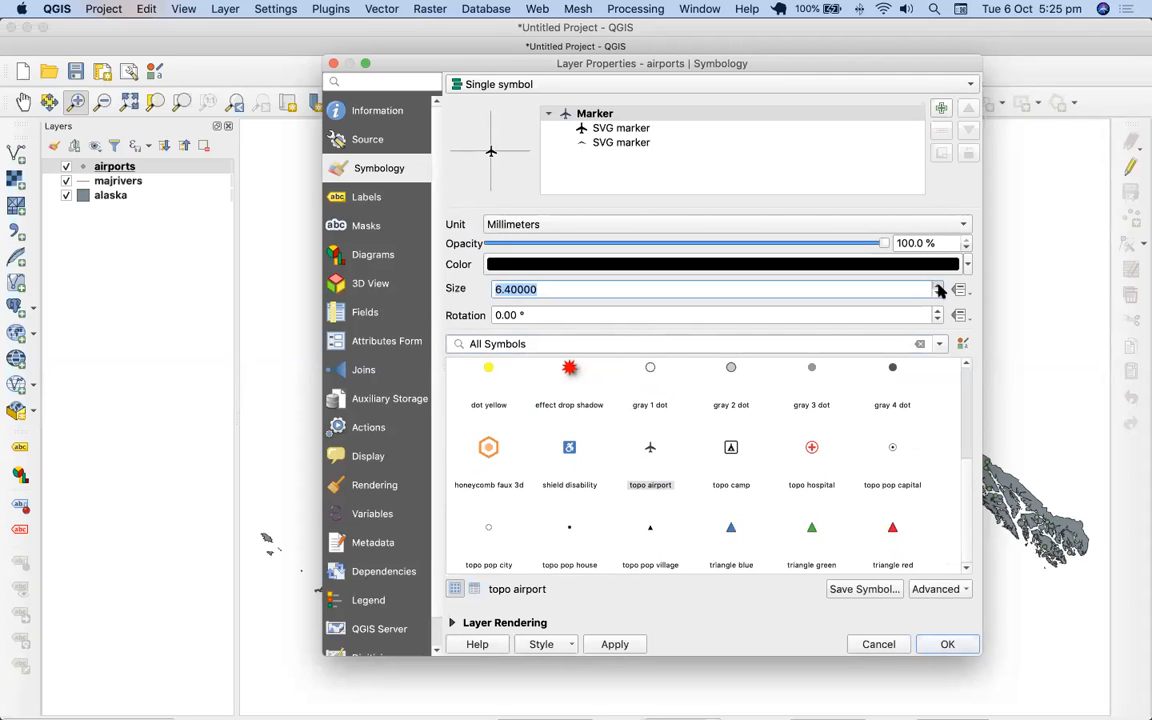
{"action": "left_click", "coordinate": [938, 285]}
{"action": "left_click", "coordinate": [938, 285]}
{"action": "left_click", "coordinate": [938, 285]}
{"action": "left_click", "coordinate": [938, 285]}
{"action": "left_click", "coordinate": [938, 285]}
{"action": "left_click", "coordinate": [938, 285]}
{"action": "left_click", "coordinate": [938, 285]}
{"action": "left_click", "coordinate": [938, 285]}
{"action": "left_click", "coordinate": [938, 285]}
{"action": "left_click", "coordinate": [938, 285]}
{"action": "left_click", "coordinate": [938, 285]}
{"action": "left_click", "coordinate": [938, 285]}
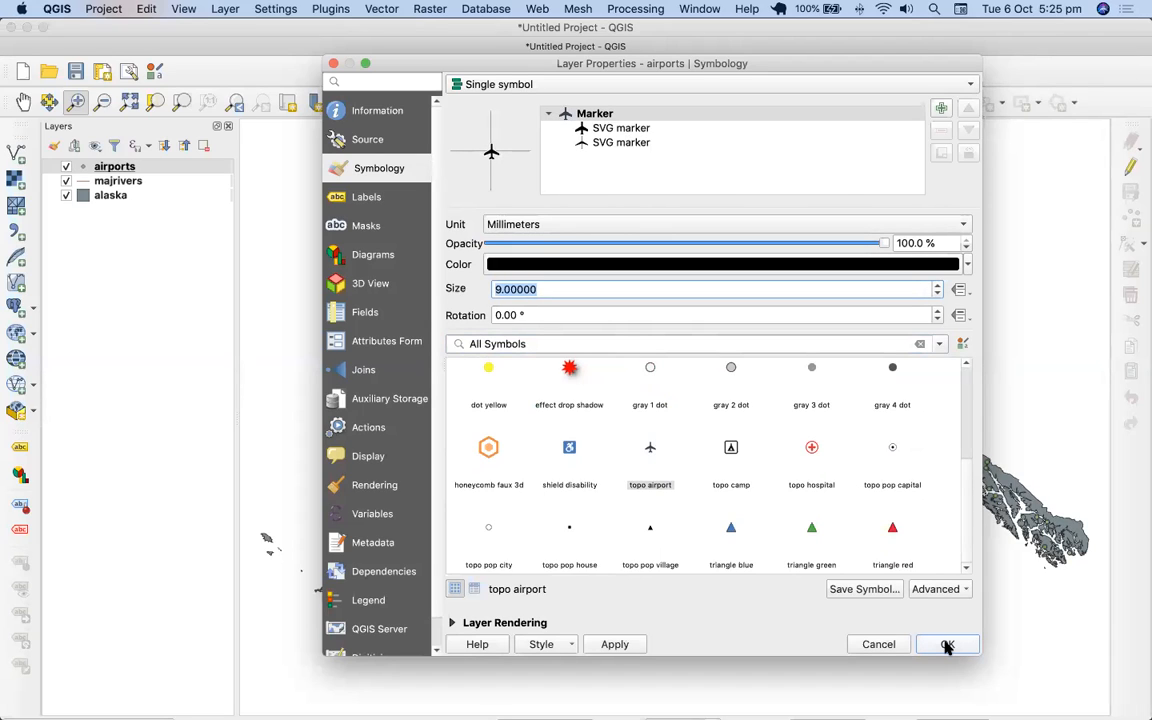
{"action": "left_click", "coordinate": [617, 645]}
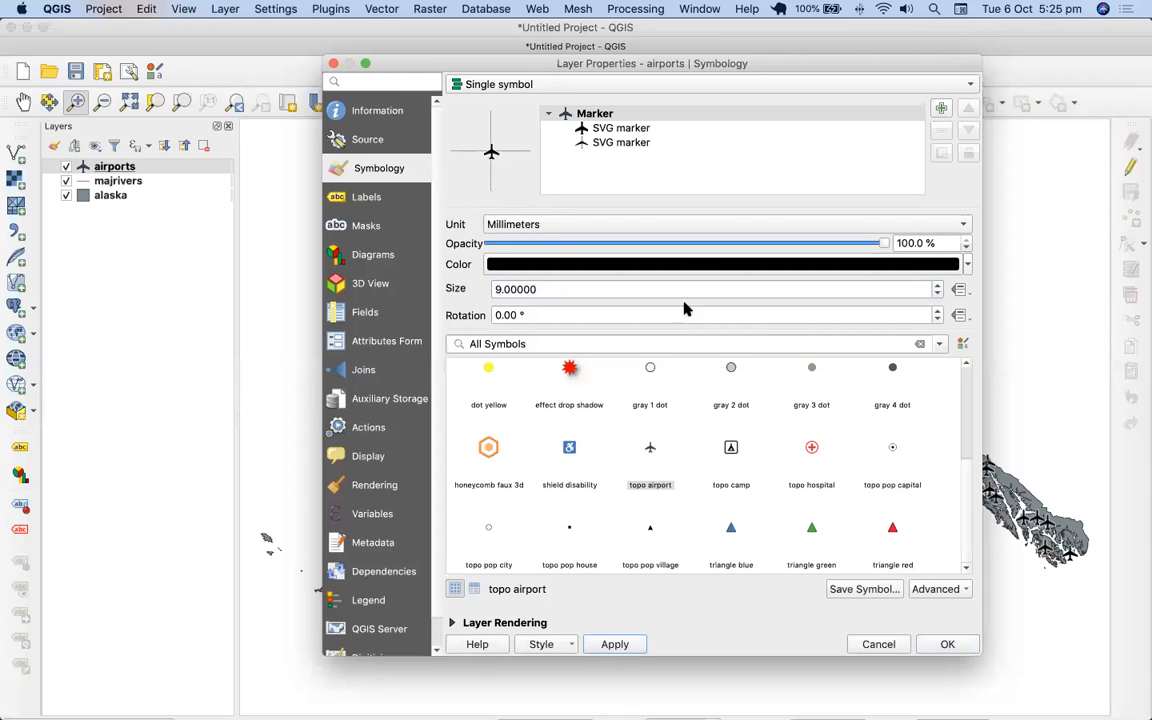
Step: Try the Rule-based and Graduated renderers for the airports layer
{"action": "left_click", "coordinate": [772, 86]}
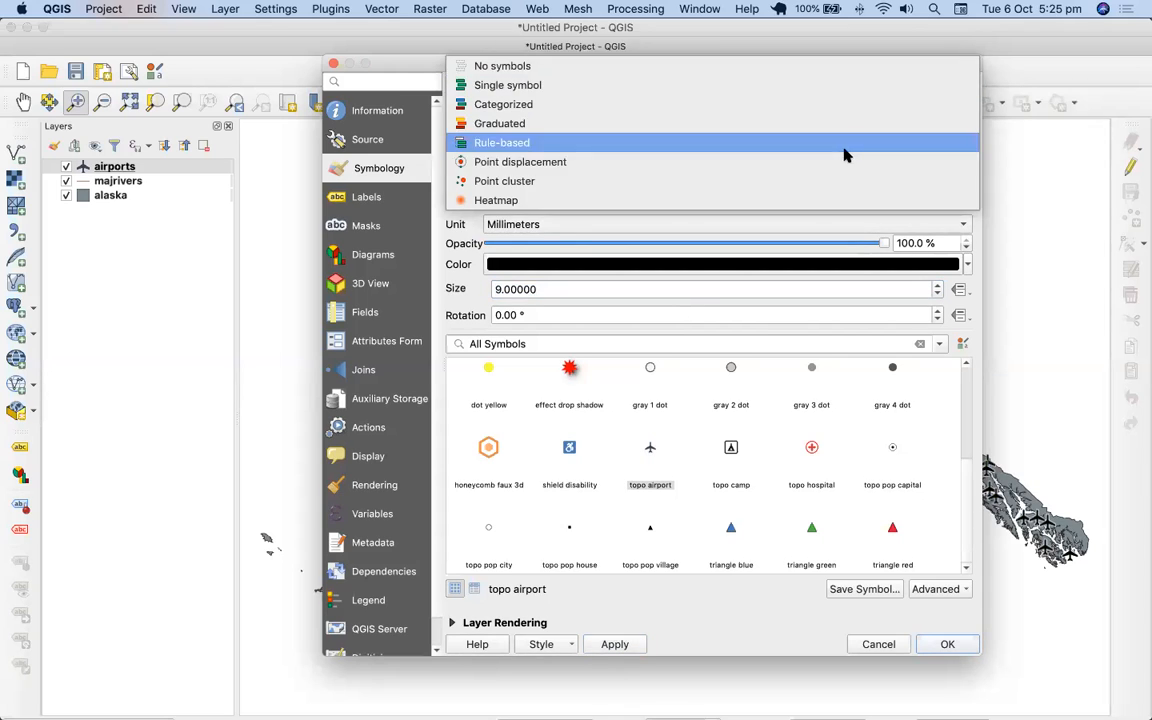
{"action": "left_click", "coordinate": [842, 145]}
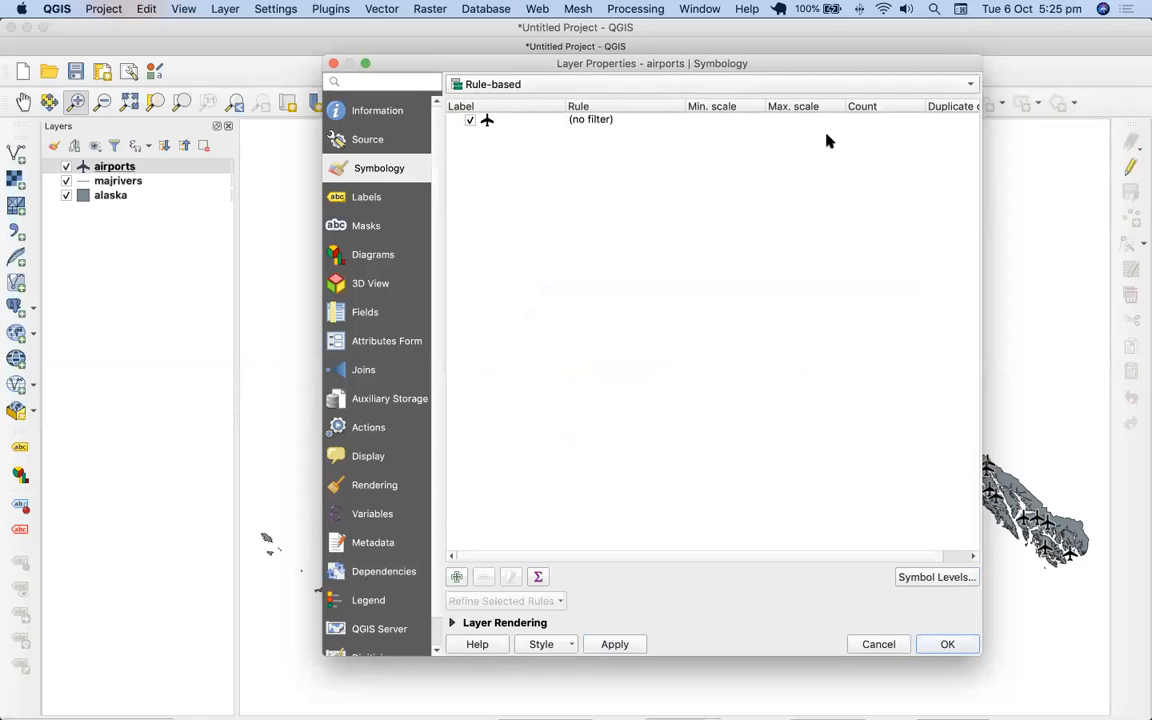
{"action": "left_click", "coordinate": [841, 83]}
{"action": "left_click", "coordinate": [842, 84]}
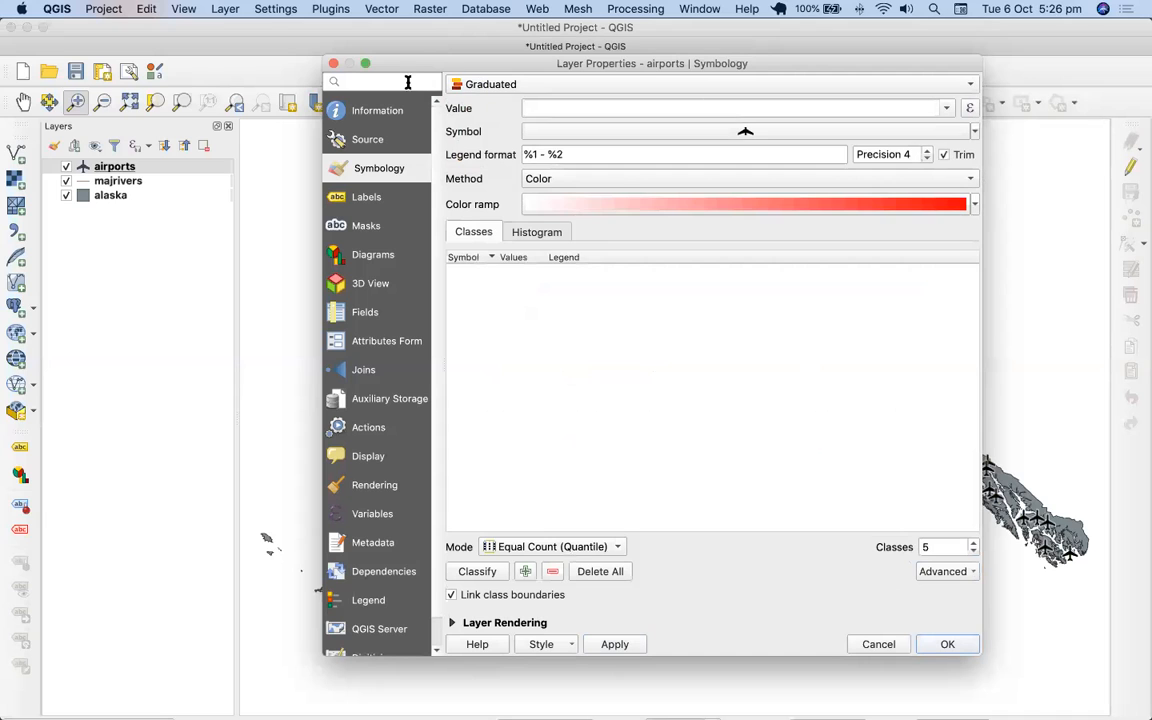
Step: Uncover the map behind the dialog, and set the airports back to Single symbol with the topo airport marker
{"action": "left_click_drag", "start_coordinate": [400, 72], "coordinate": [104, 177]}
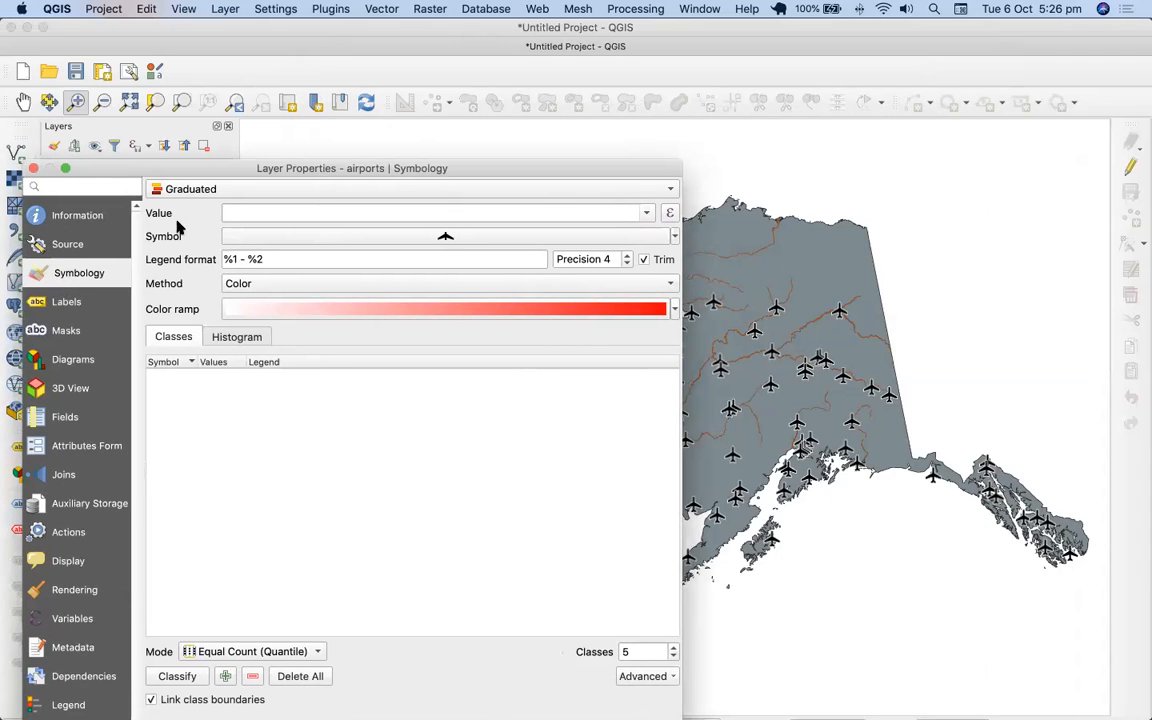
{"action": "left_click", "coordinate": [220, 189]}
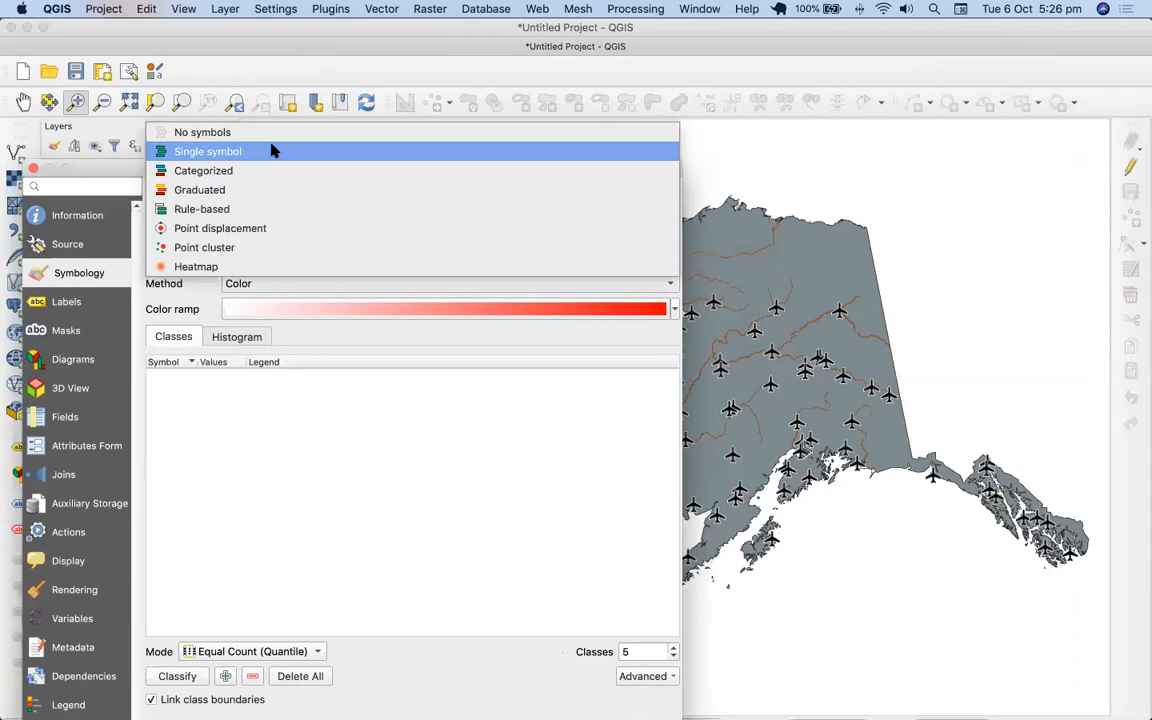
{"action": "left_click", "coordinate": [272, 150]}
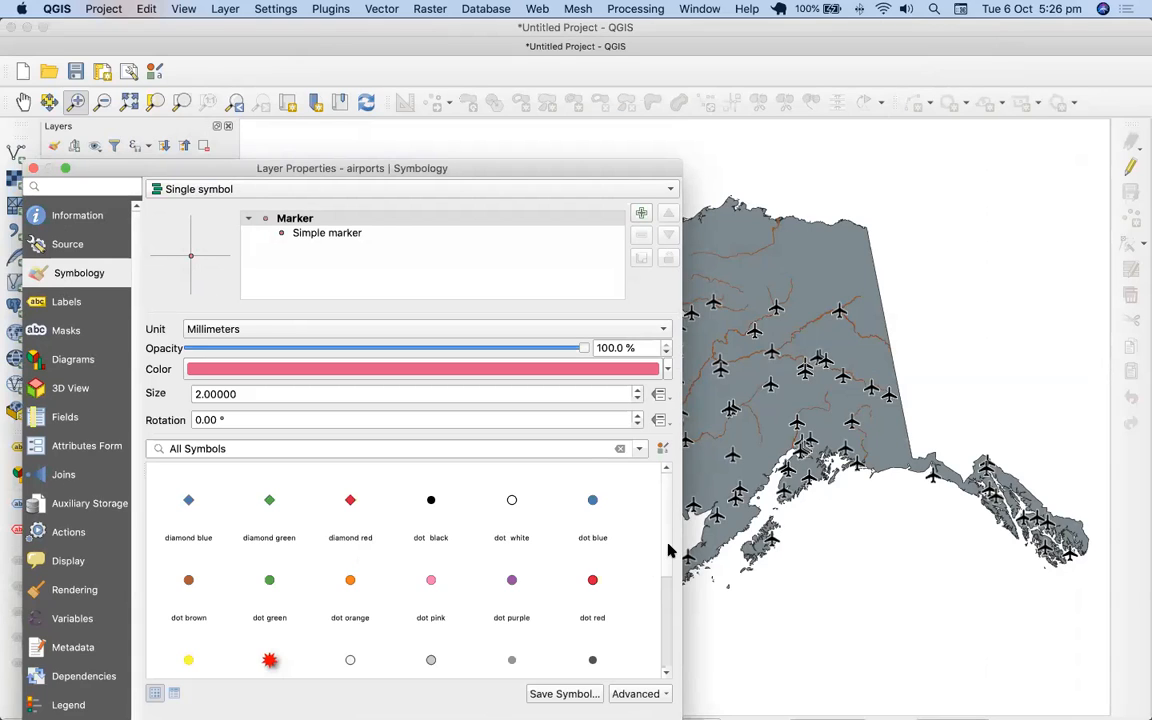
{"action": "scroll", "coordinate": [670, 549], "scroll_direction": "down", "scroll_amount": 3}
{"action": "left_click", "coordinate": [341, 567]}
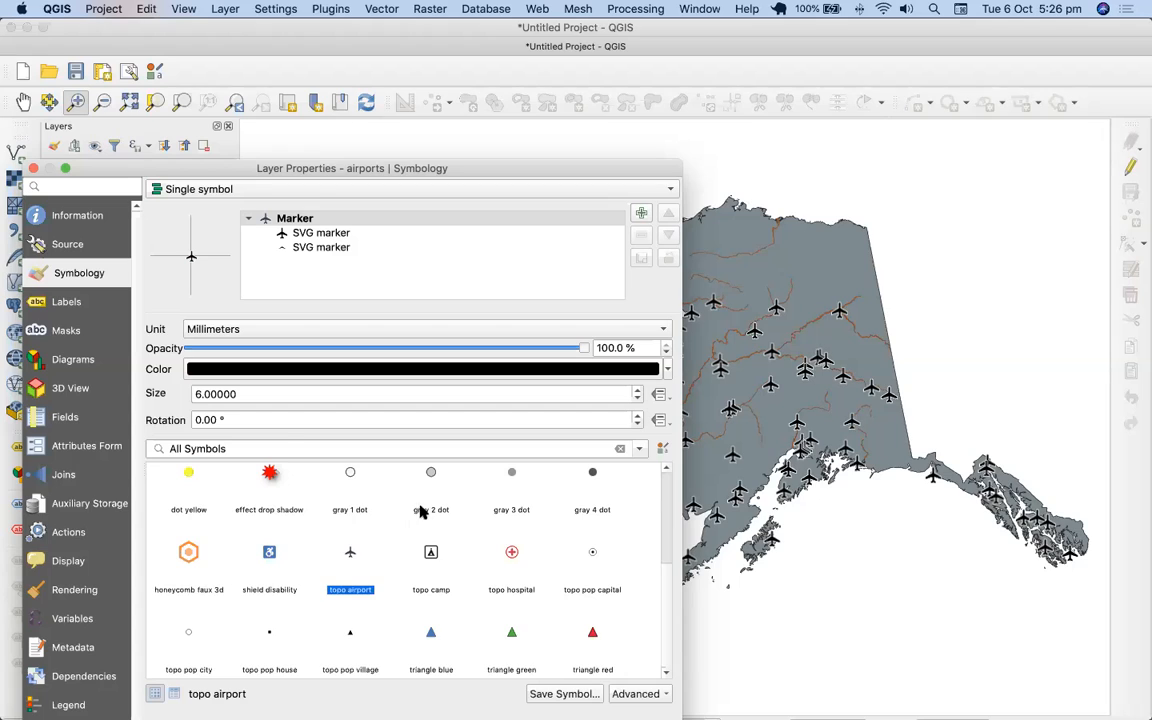
Step: Set the topo airport marker's size to 7 mm and apply it to the map
{"action": "left_click", "coordinate": [637, 391]}
{"action": "left_click", "coordinate": [637, 391]}
{"action": "left_click", "coordinate": [637, 391]}
{"action": "left_click", "coordinate": [636, 389]}
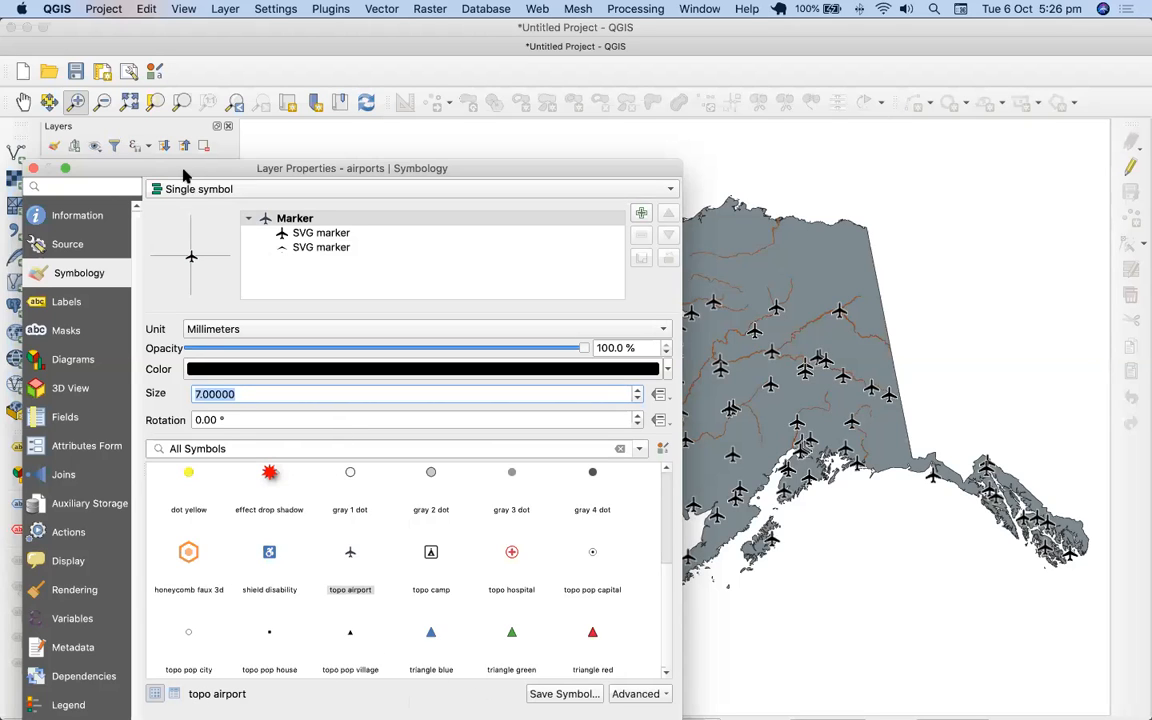
{"action": "left_click_drag", "start_coordinate": [184, 172], "coordinate": [162, 101]}
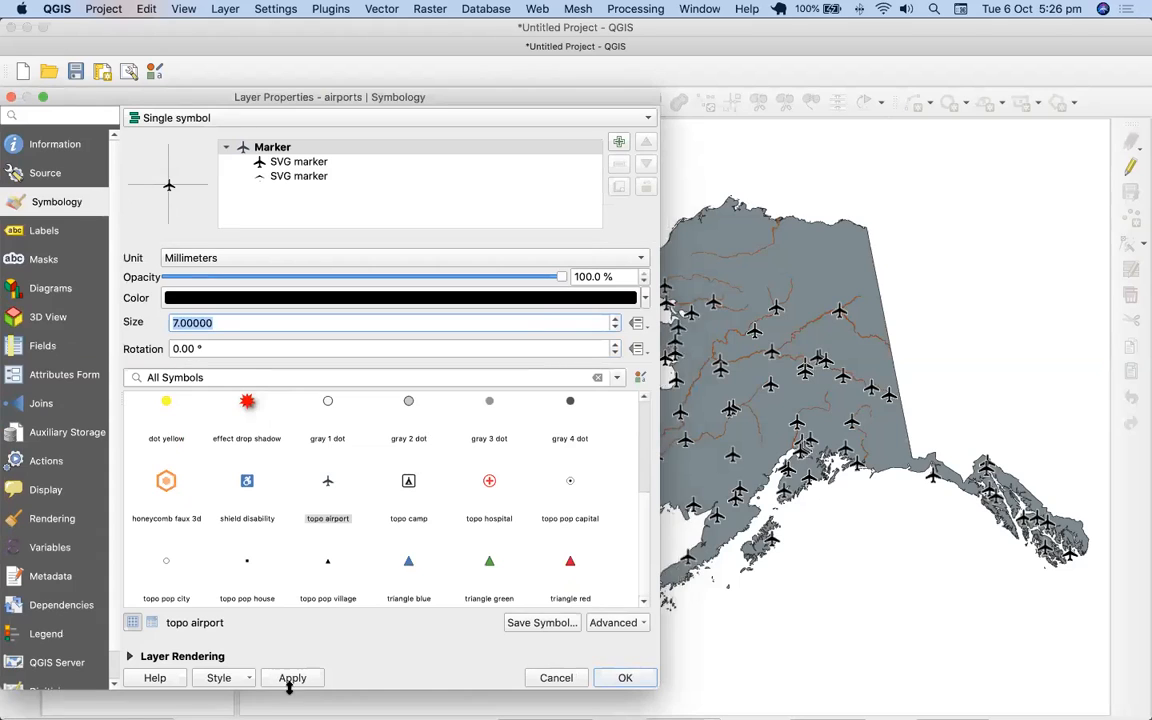
{"action": "left_click", "coordinate": [292, 678]}
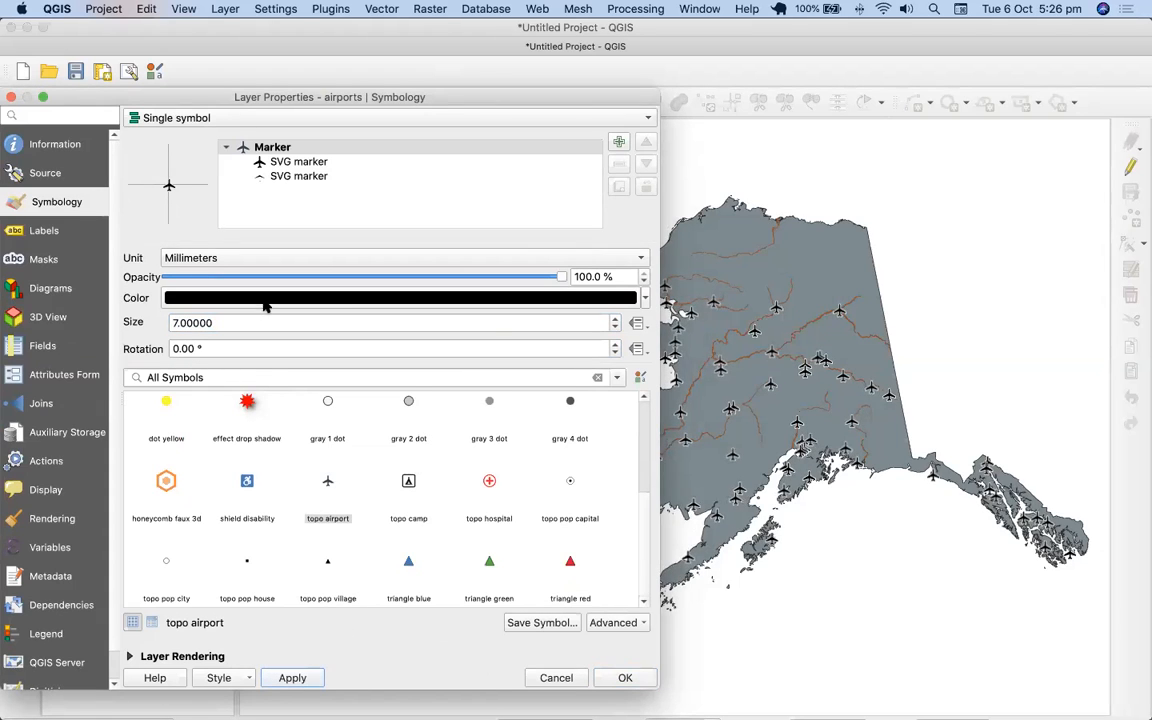
Step: Color the airport markers orange using a recent color, and accept the airports layer's properties
{"action": "left_click", "coordinate": [644, 299]}
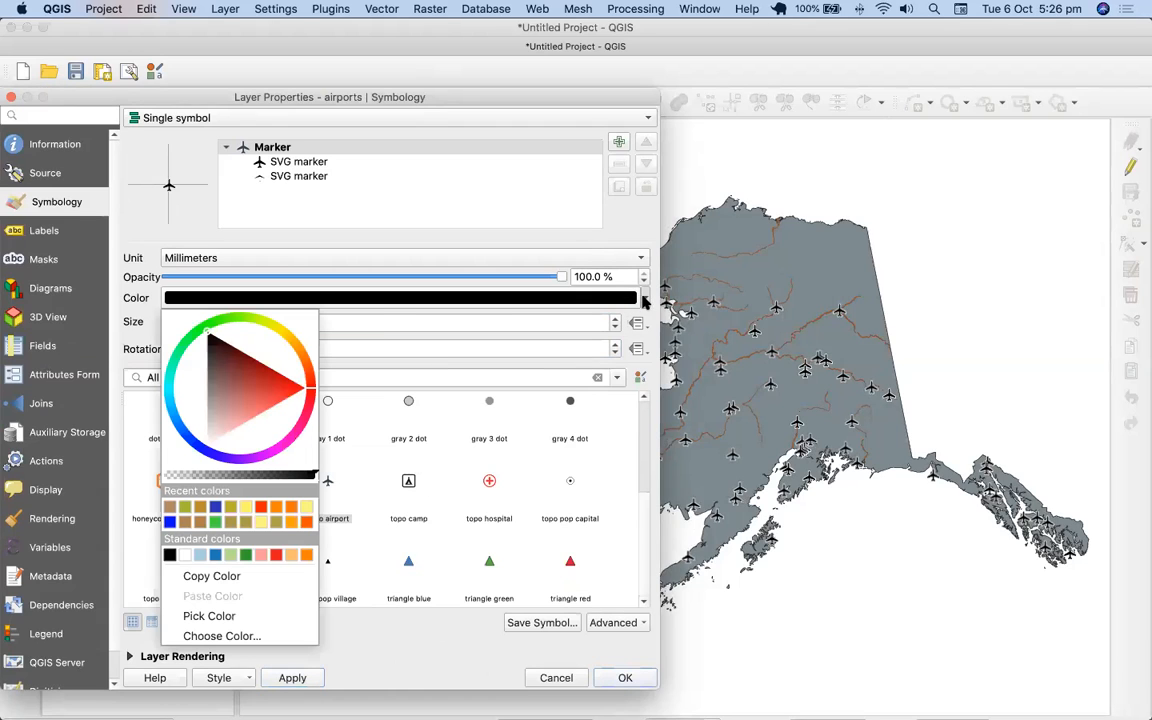
{"action": "left_click", "coordinate": [292, 522]}
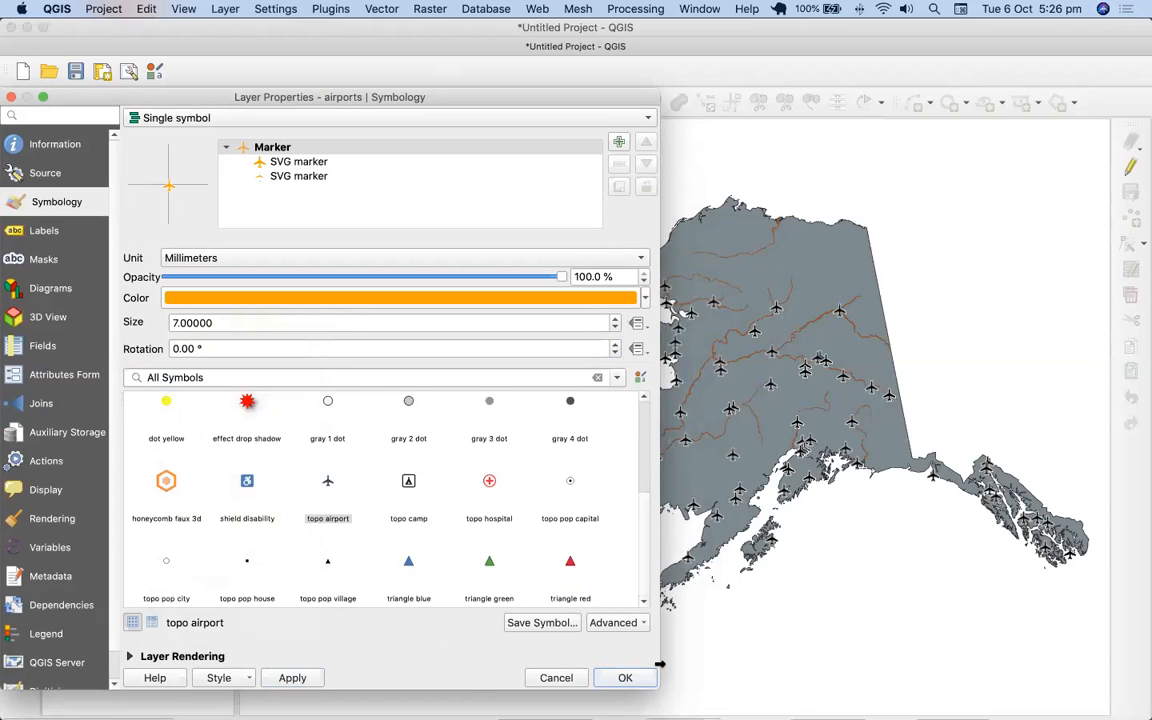
{"action": "left_click", "coordinate": [626, 678]}
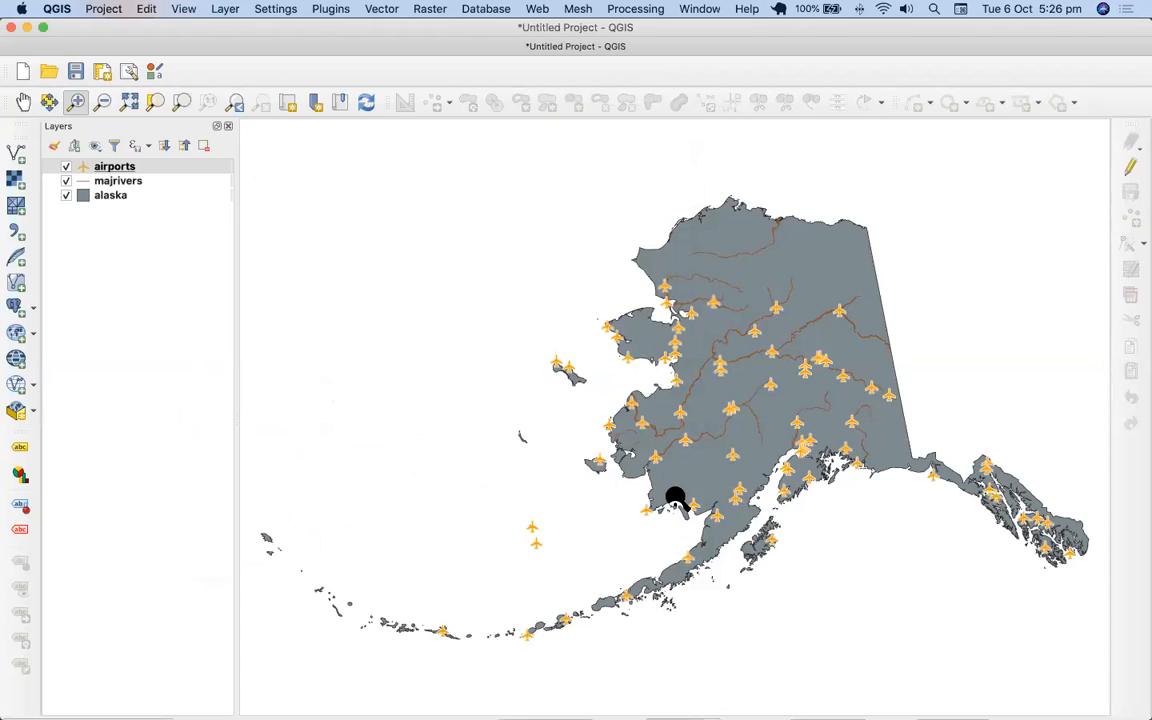
Step: Open the majrivers layer's properties, shift the dialog clear of the layer list, and show the Source settings
{"action": "left_click", "coordinate": [85, 181]}
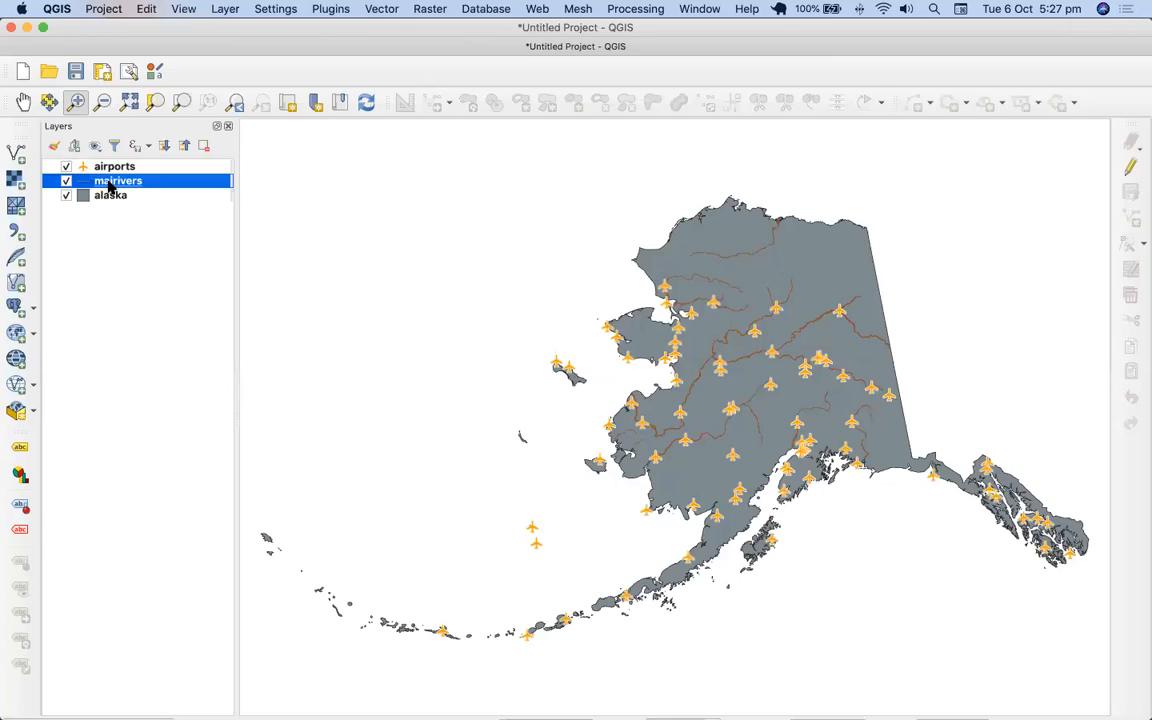
{"action": "double_click", "coordinate": [108, 183]}
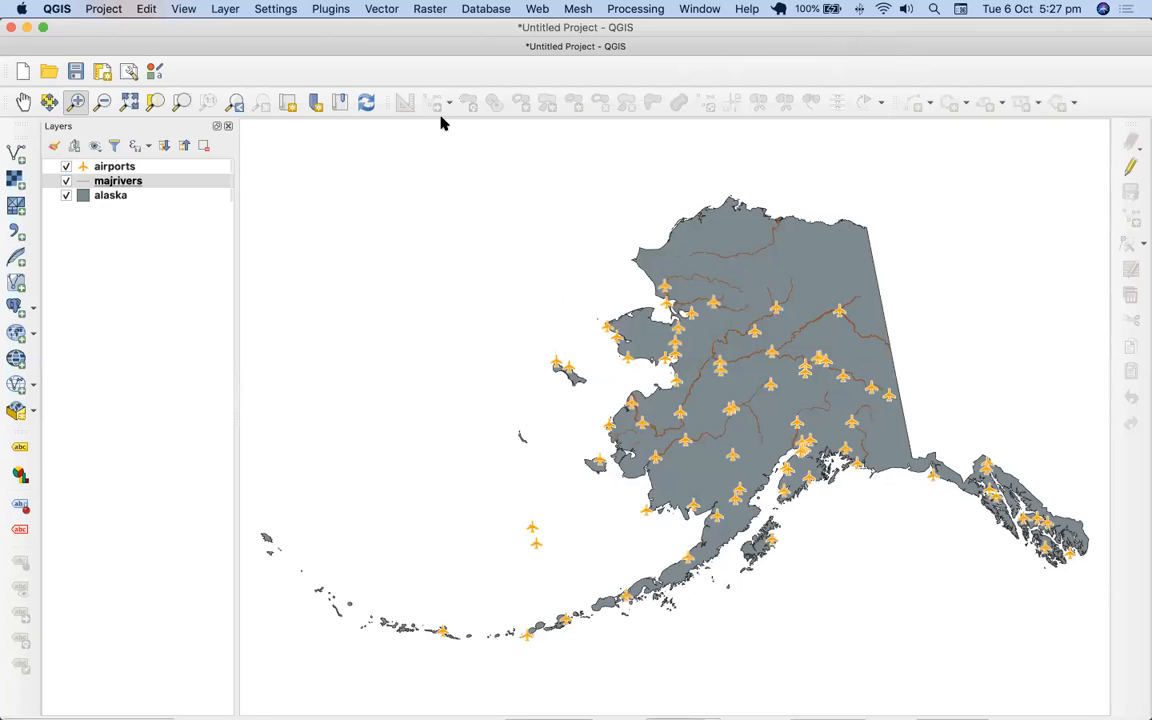
{"action": "double_click", "coordinate": [83, 183]}
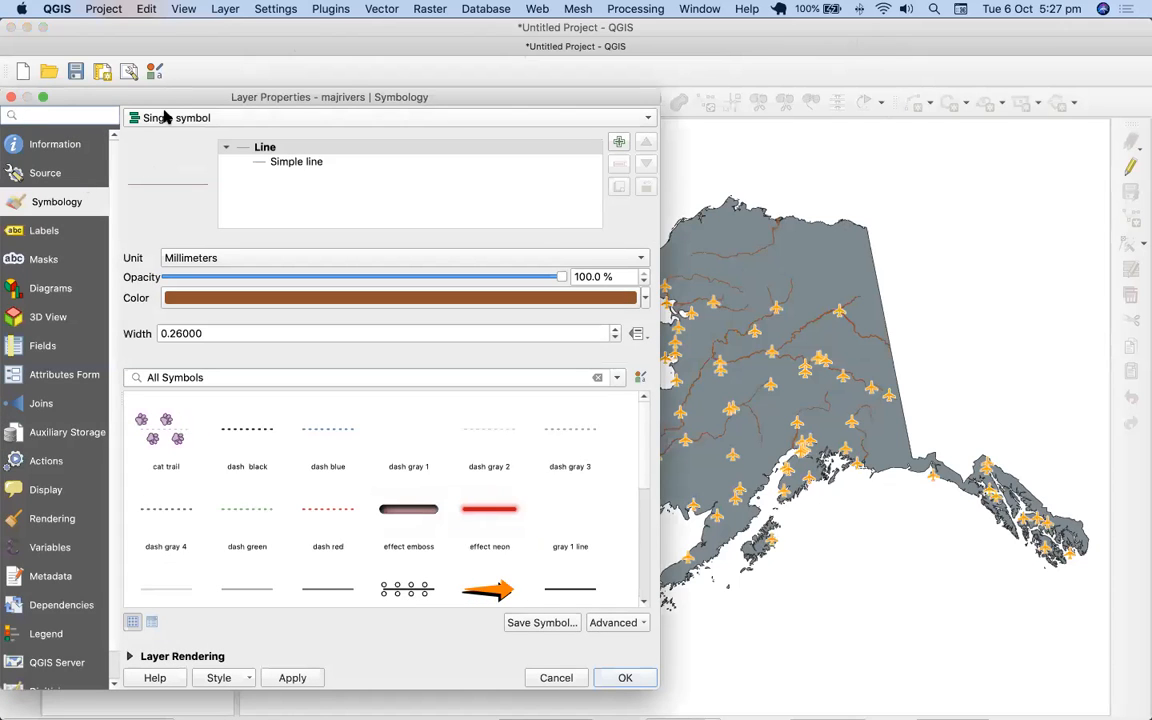
{"action": "left_click_drag", "start_coordinate": [150, 98], "coordinate": [237, 84]}
{"action": "left_click", "coordinate": [152, 163]}
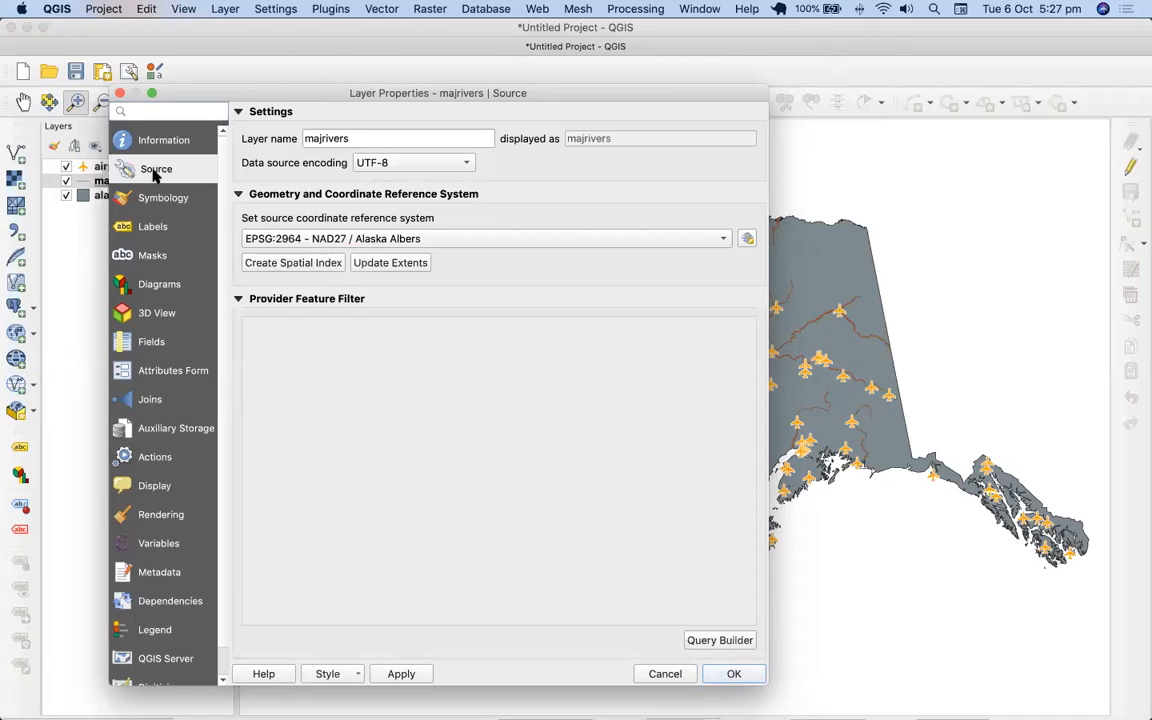
Step: Rename the majrivers layer as Riviere pr and accept its properties
{"action": "left_click", "coordinate": [362, 137]}
{"action": "left_click_drag", "start_coordinate": [362, 137], "coordinate": [303, 137]}
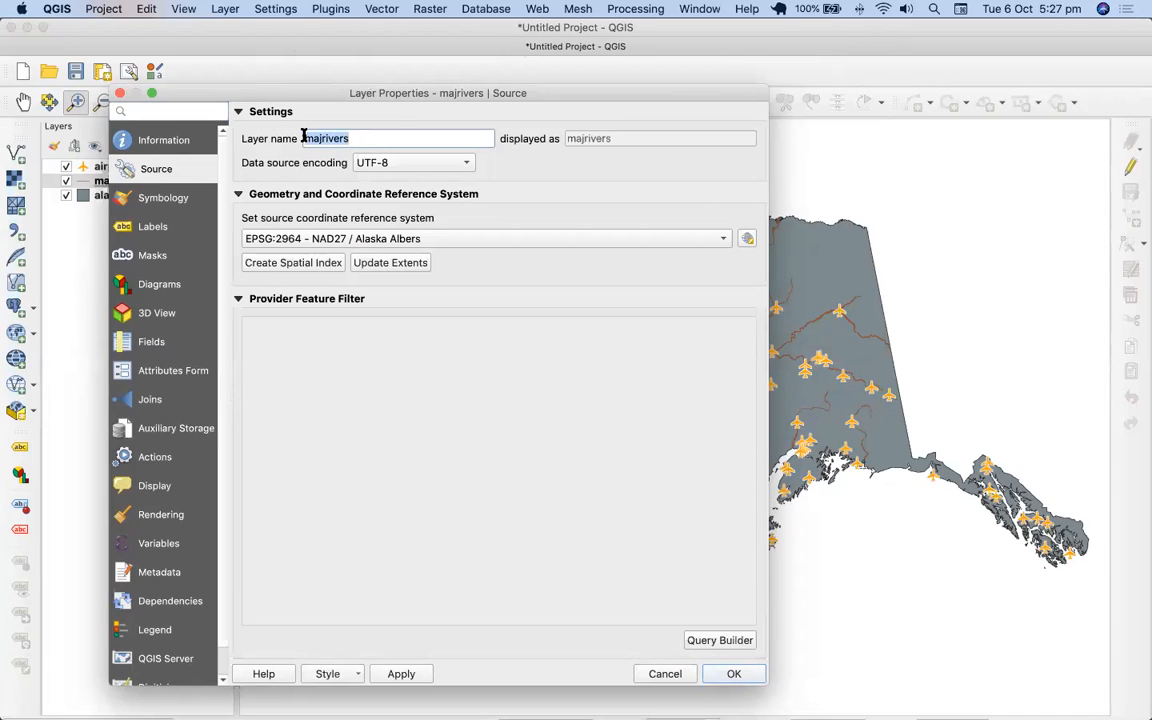
{"action": "type", "text": "Ri"}
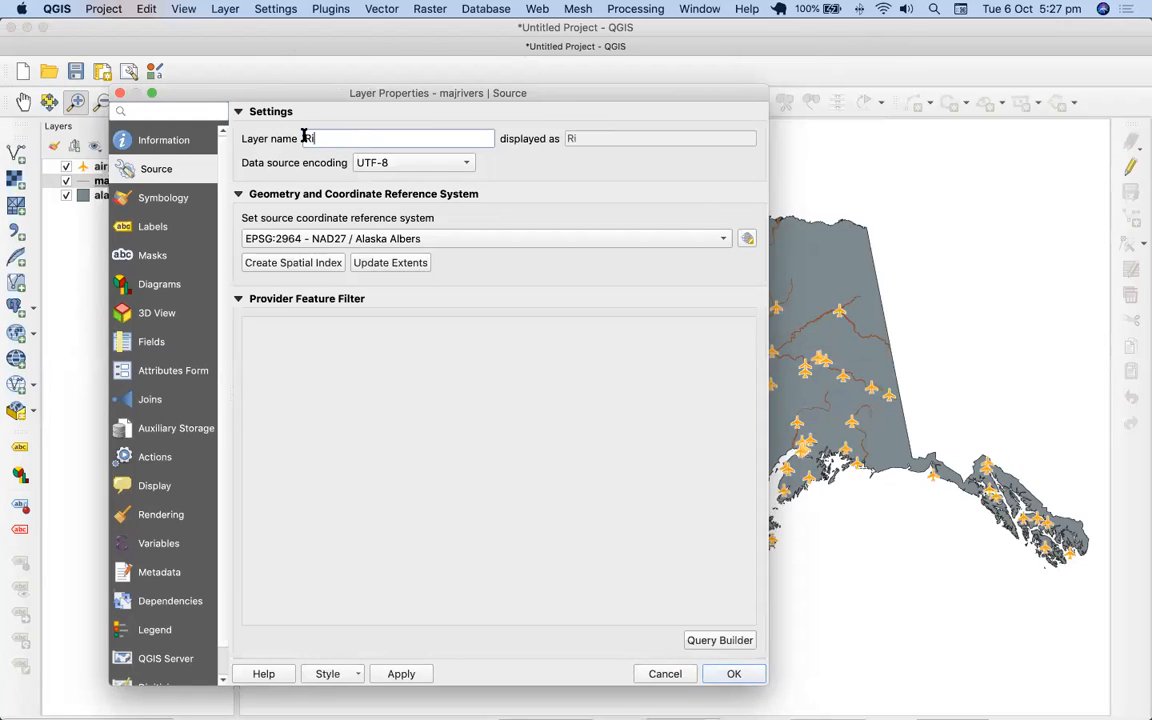
{"action": "type", "text": "viere pri"}
{"action": "key", "text": "BackSpace"}
{"action": "key", "text": "Return"}
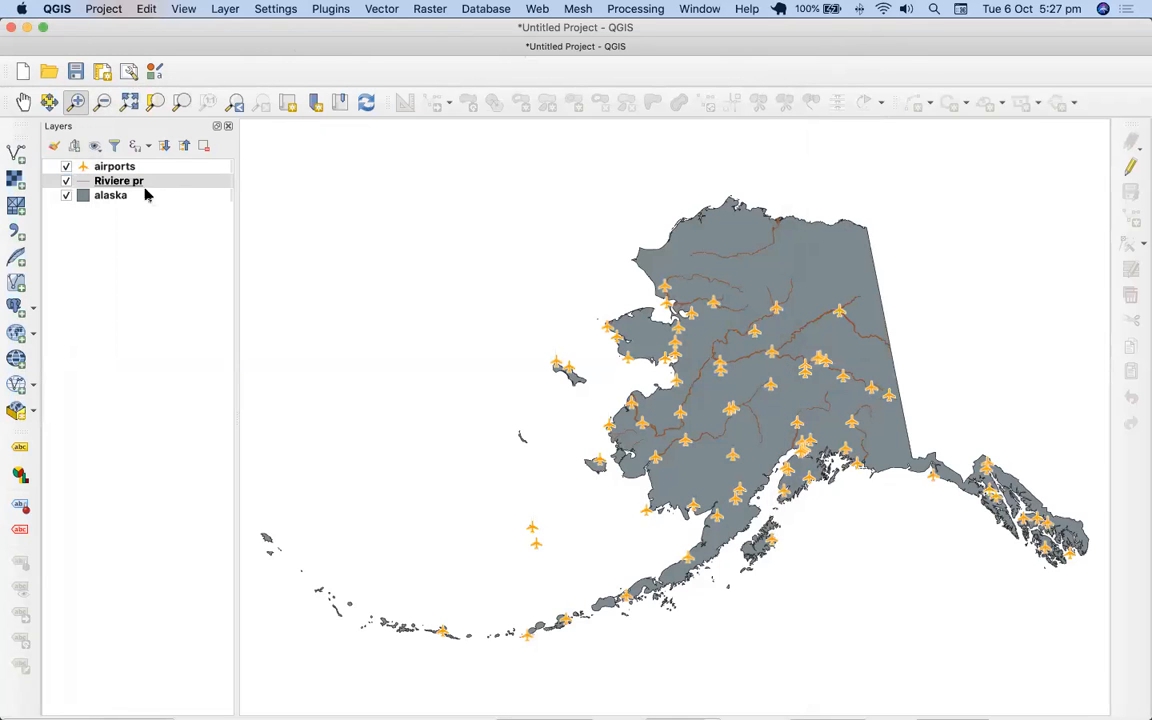
Step: Reopen the Riviere pr layer's properties, try the name Cours d'eau principaux, and replace it with Rivières
{"action": "left_click", "coordinate": [143, 184]}
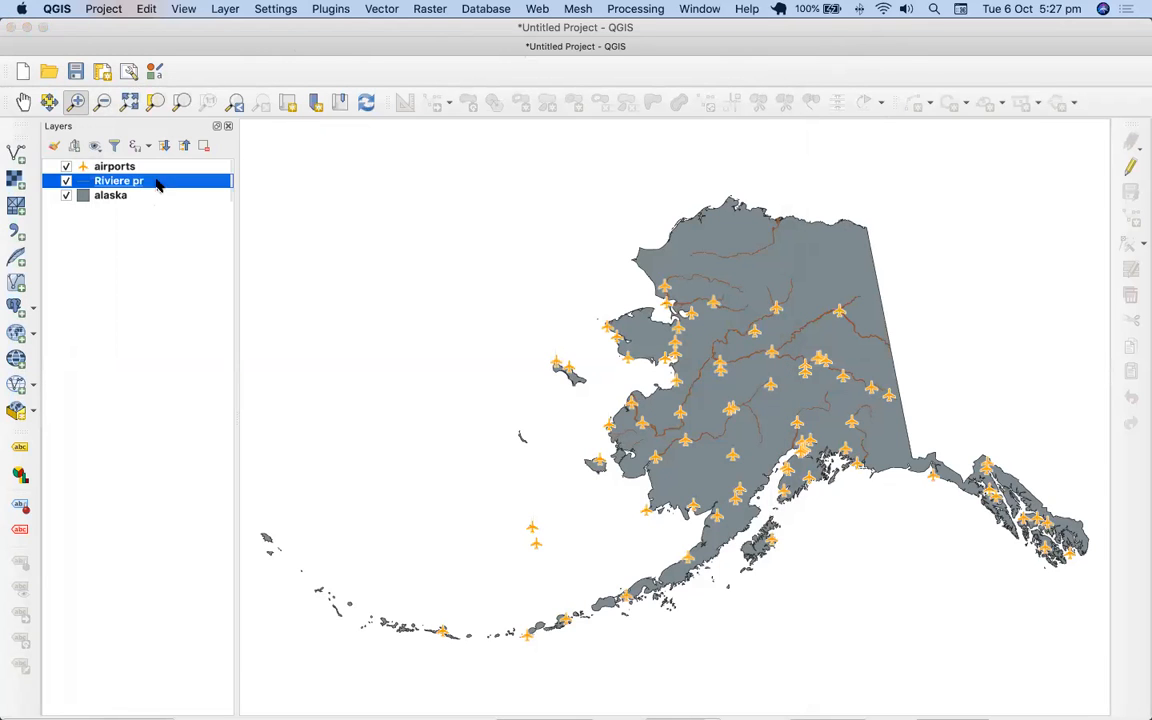
{"action": "double_click", "coordinate": [148, 182]}
{"action": "left_click_drag", "start_coordinate": [367, 139], "coordinate": [276, 143]}
{"action": "type", "text": "Co"}
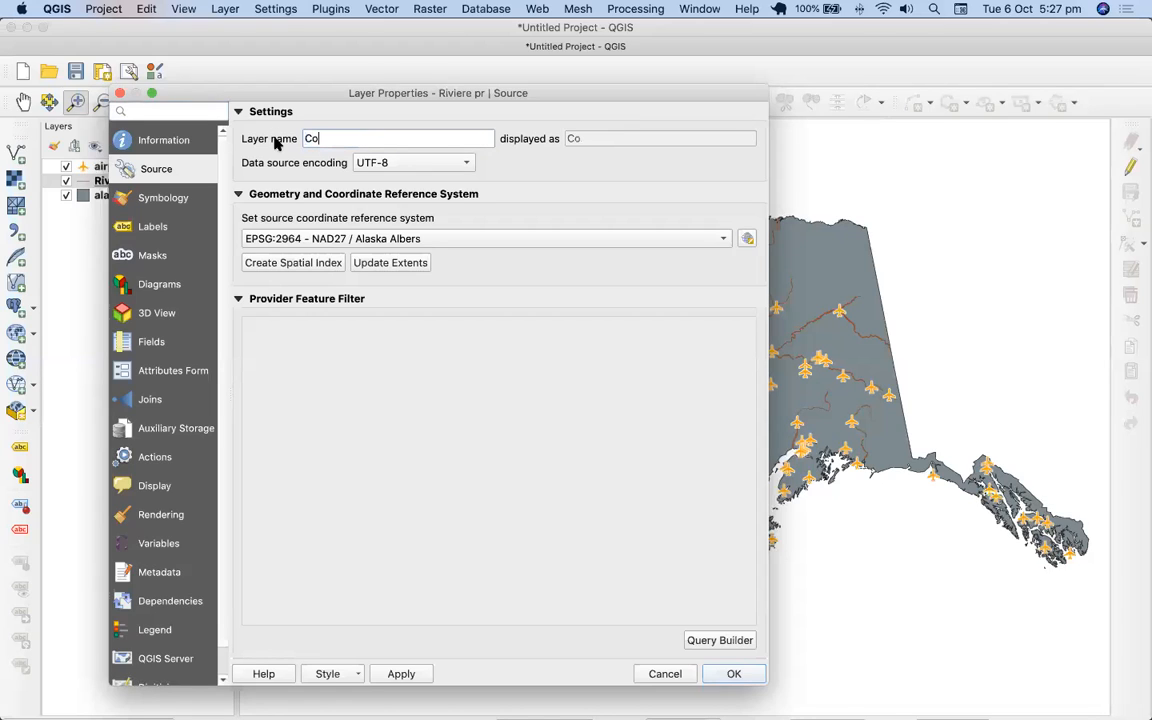
{"action": "type", "text": "urs d'eau principaux"}
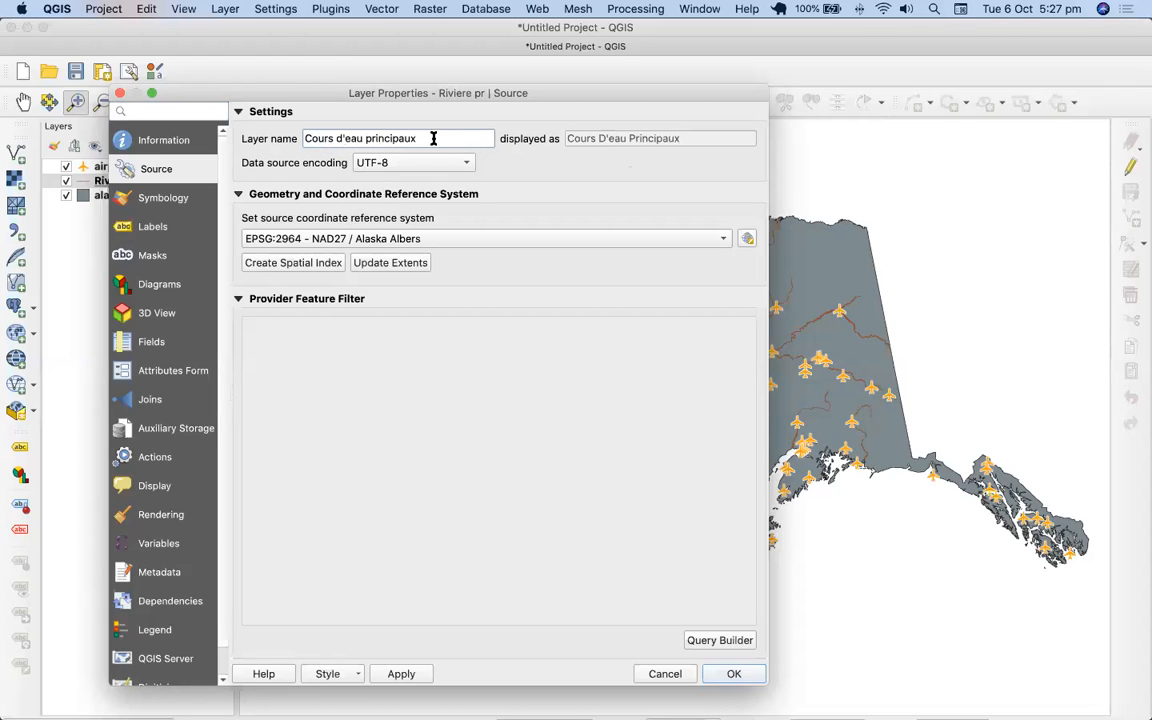
{"action": "left_click_drag", "start_coordinate": [425, 140], "coordinate": [275, 139]}
{"action": "type", "text": "Rivi"}
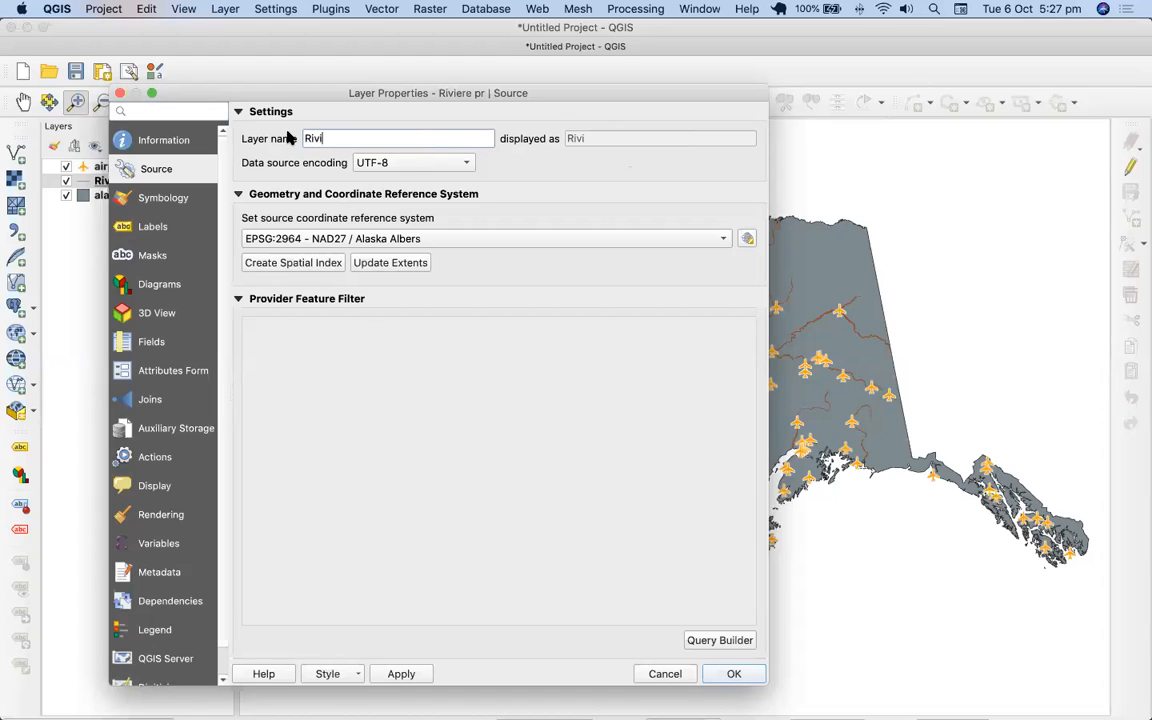
{"action": "type", "text": "`"}
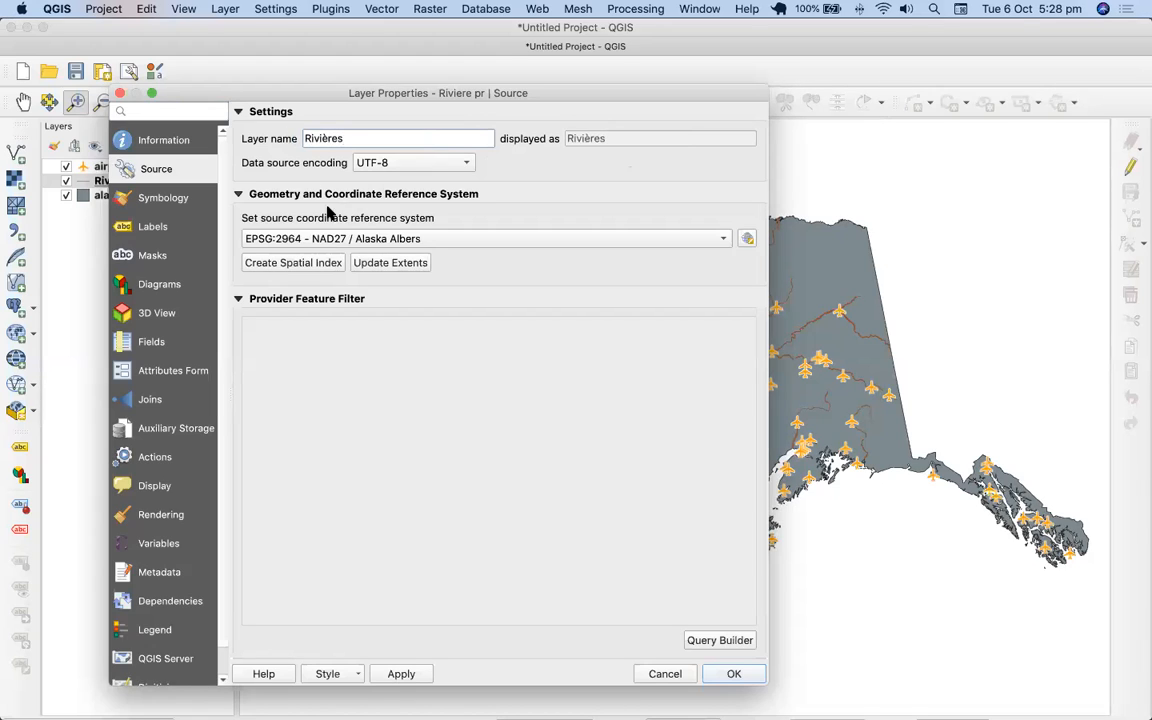
Step: Show the river layer's symbology and color its line with the medium blue from the standard colors, after trying a bright recent blue
{"action": "left_click", "coordinate": [150, 197]}
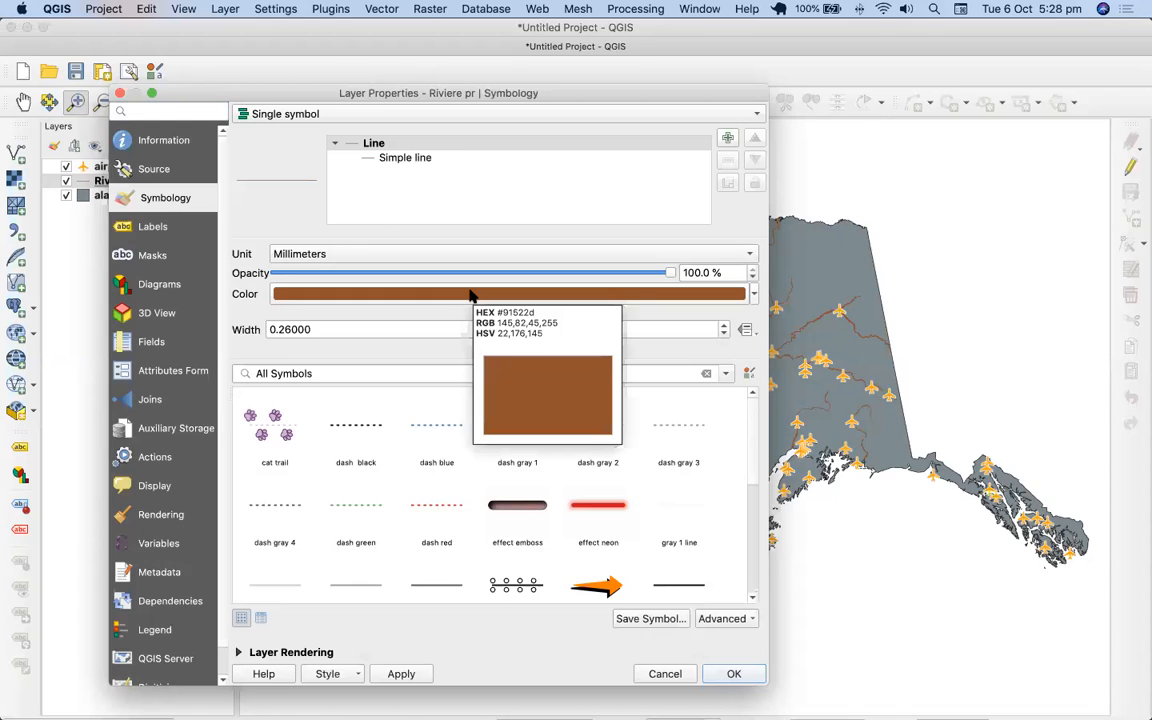
{"action": "left_click", "coordinate": [753, 294]}
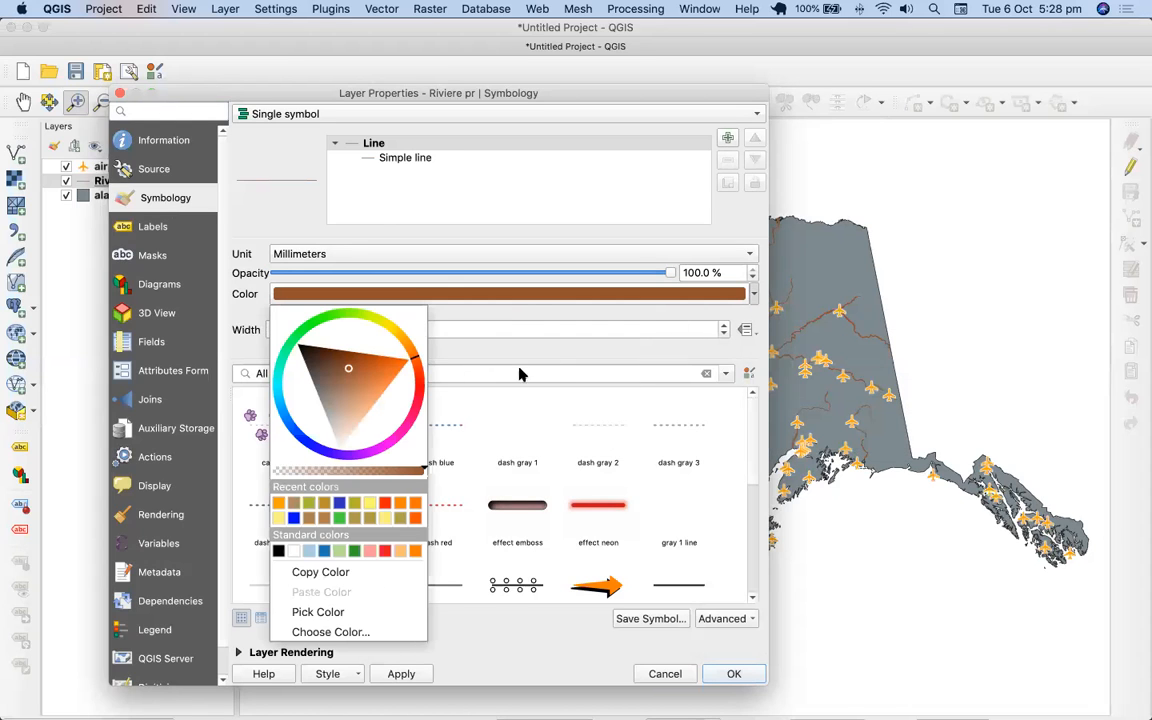
{"action": "left_click", "coordinate": [293, 517]}
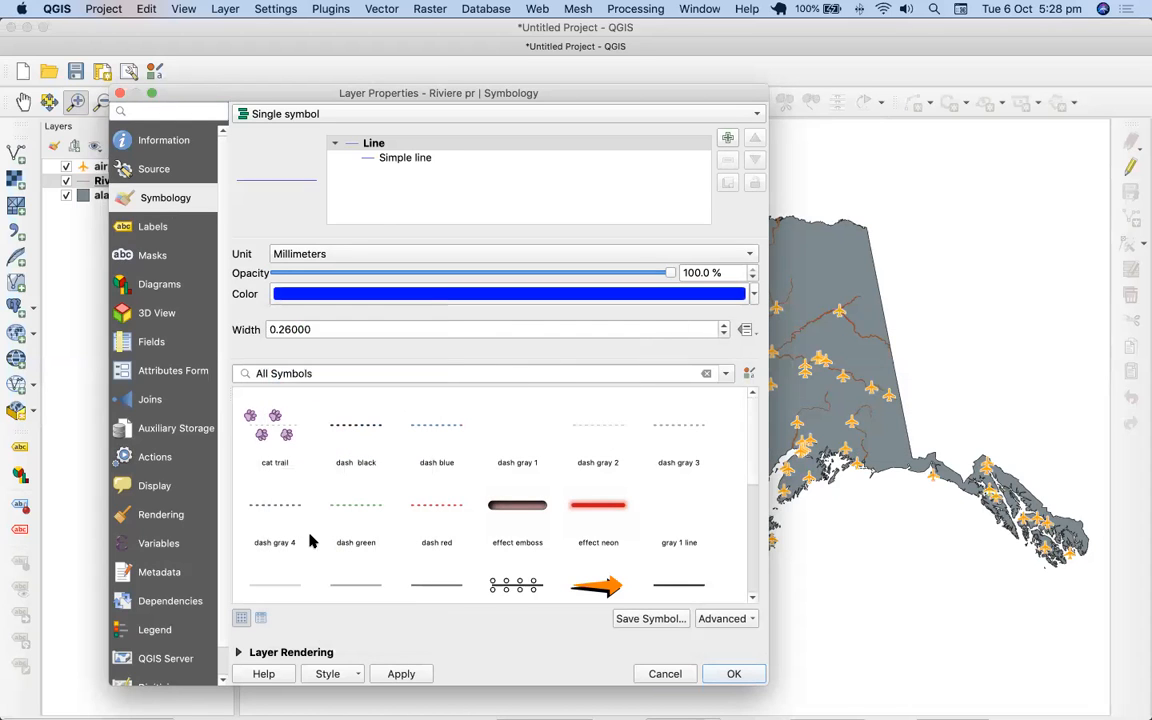
{"action": "left_click", "coordinate": [750, 296]}
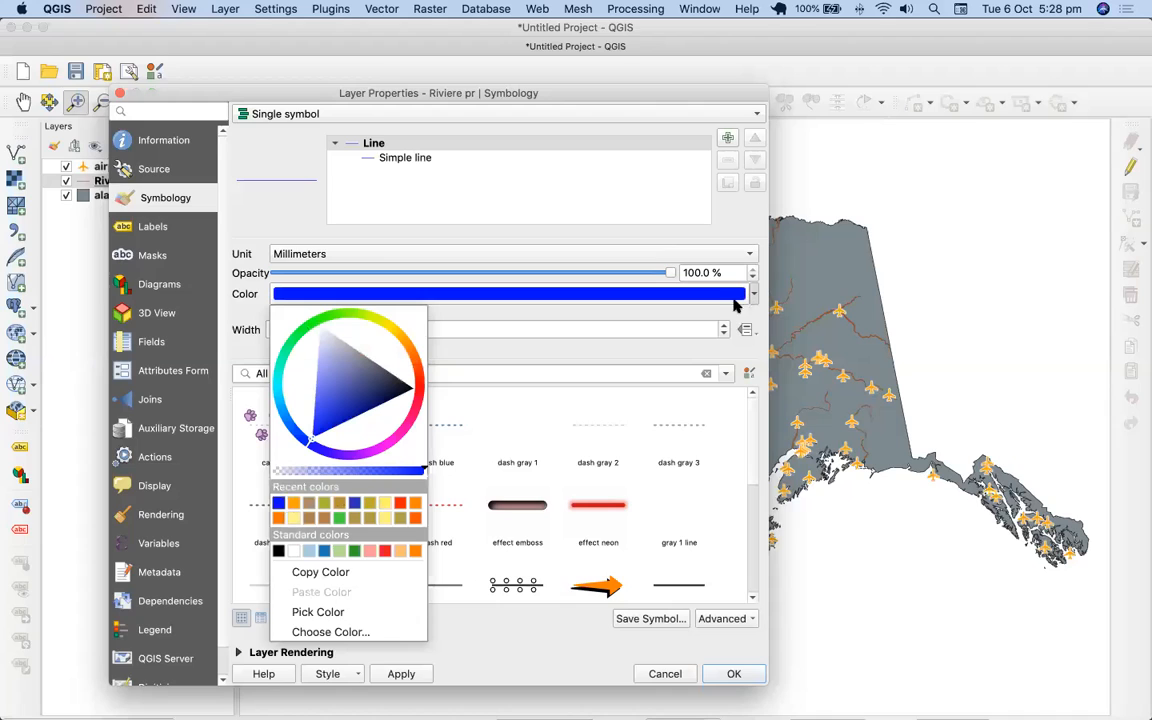
{"action": "left_click", "coordinate": [324, 550]}
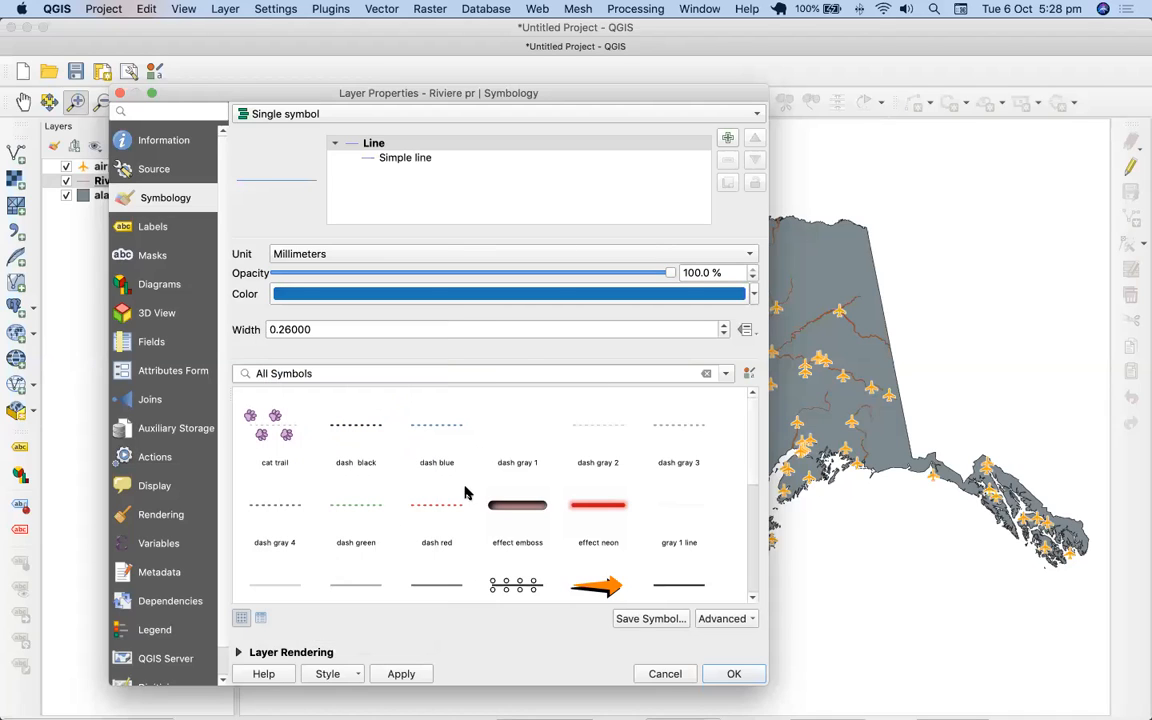
Step: Set the river line's width to 1.06 mm and apply the blue line style to the map
{"action": "left_click", "coordinate": [723, 325]}
{"action": "left_click", "coordinate": [723, 325]}
{"action": "left_click", "coordinate": [723, 325]}
{"action": "left_click", "coordinate": [723, 325]}
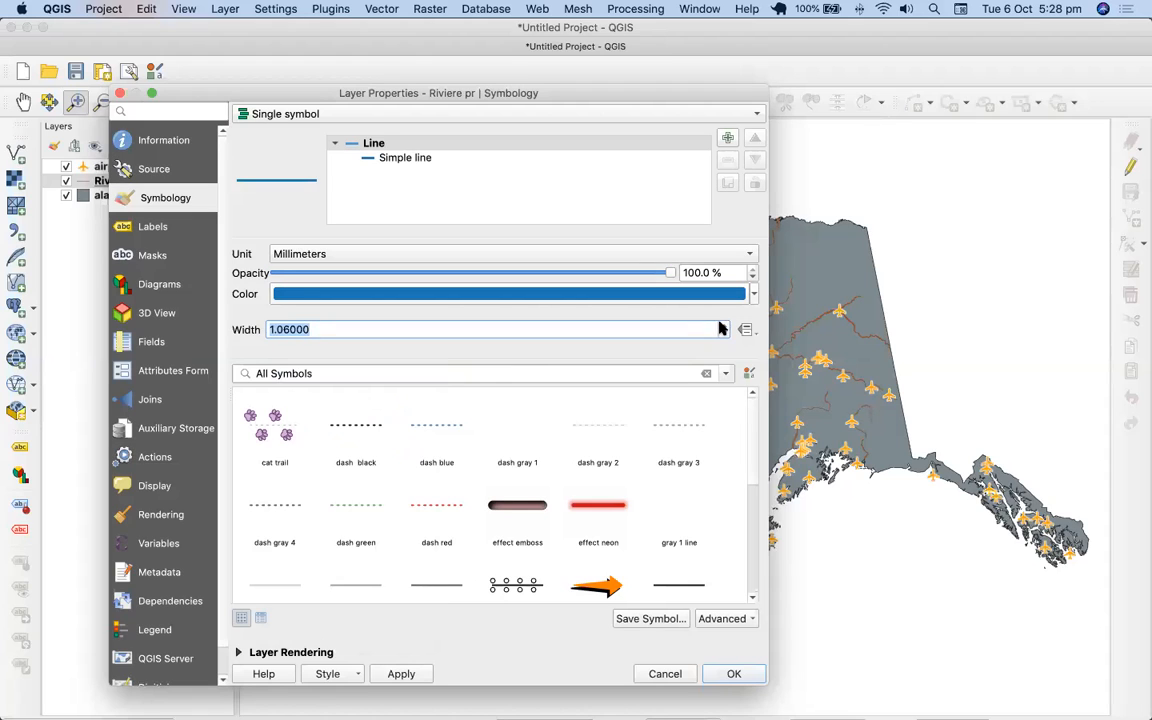
{"action": "left_click", "coordinate": [400, 674]}
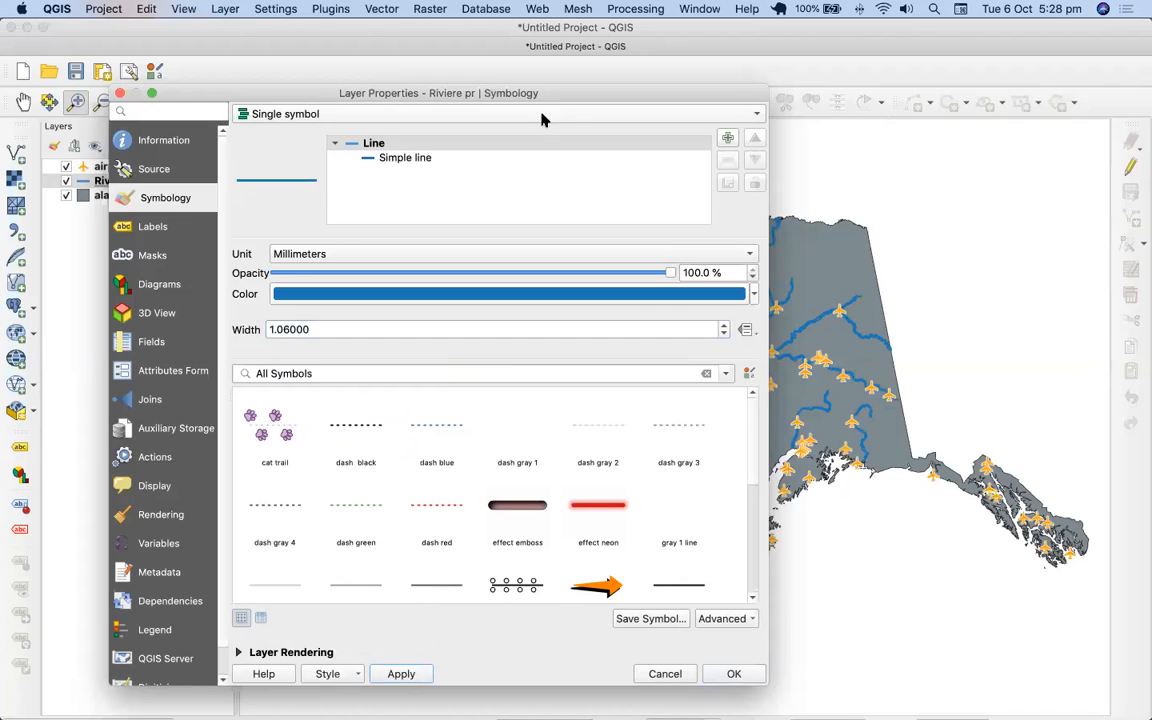
Step: Switch the river layer's renderer to Categorized and back to Single symbol, and accept the layer's properties
{"action": "left_click", "coordinate": [482, 113]}
{"action": "left_click", "coordinate": [430, 134]}
{"action": "left_click", "coordinate": [337, 116]}
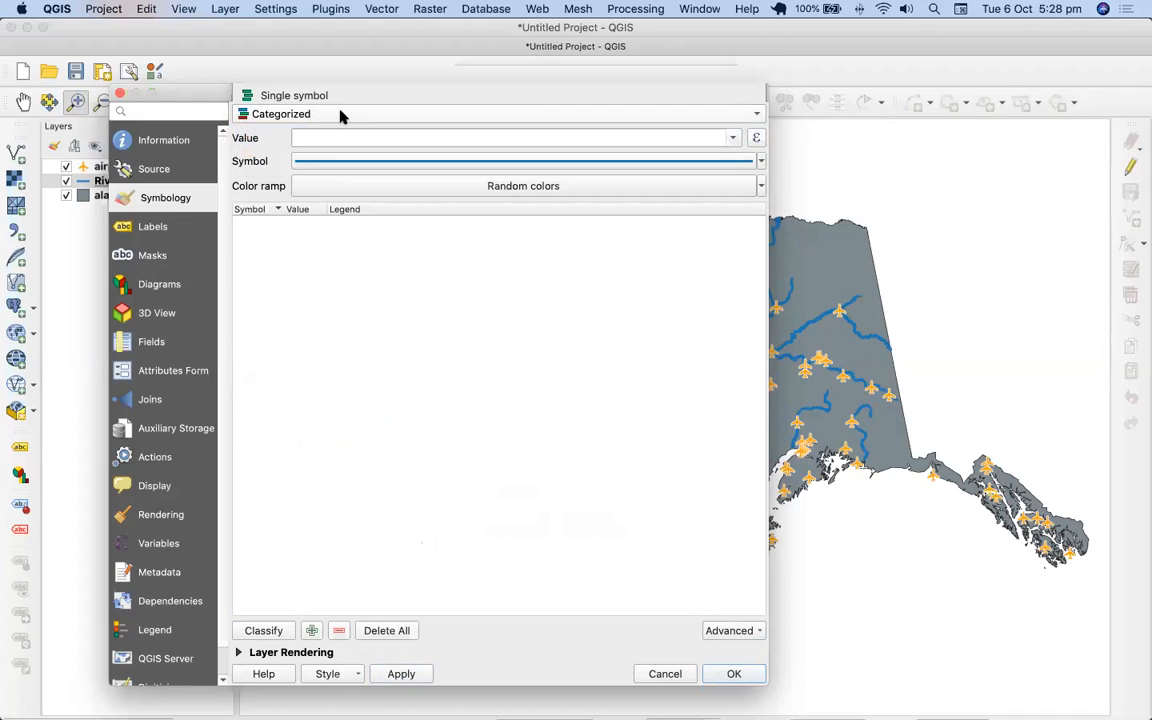
{"action": "left_click", "coordinate": [349, 95]}
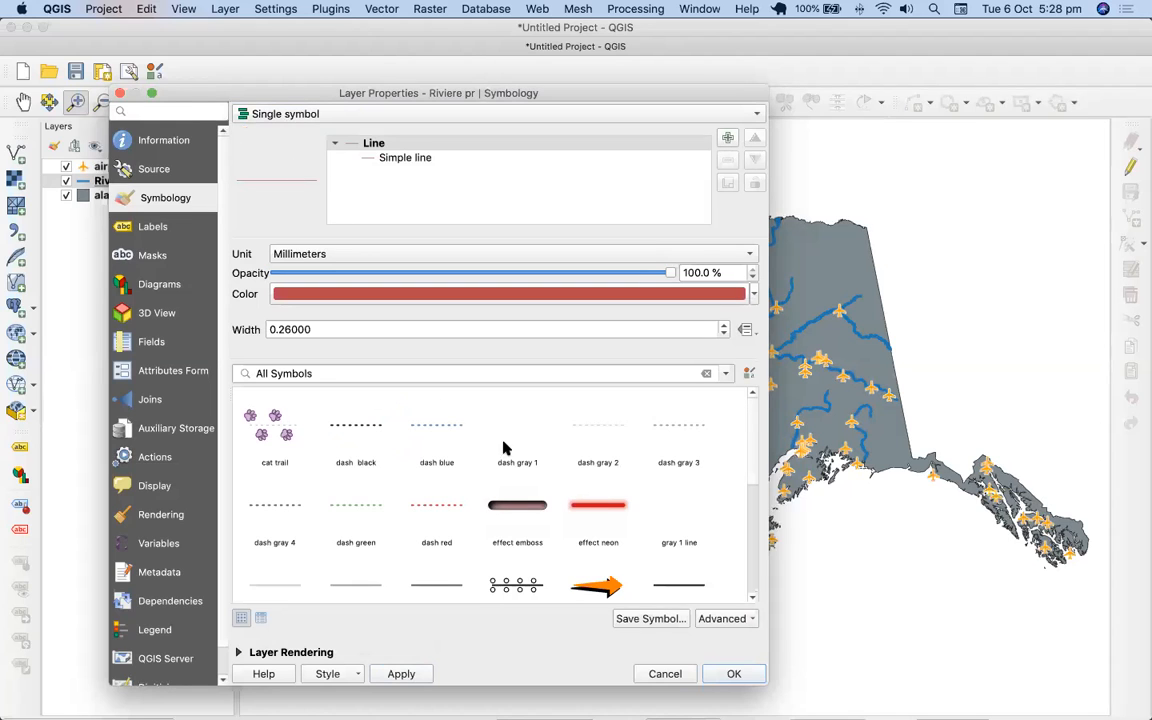
{"action": "left_click", "coordinate": [748, 679]}
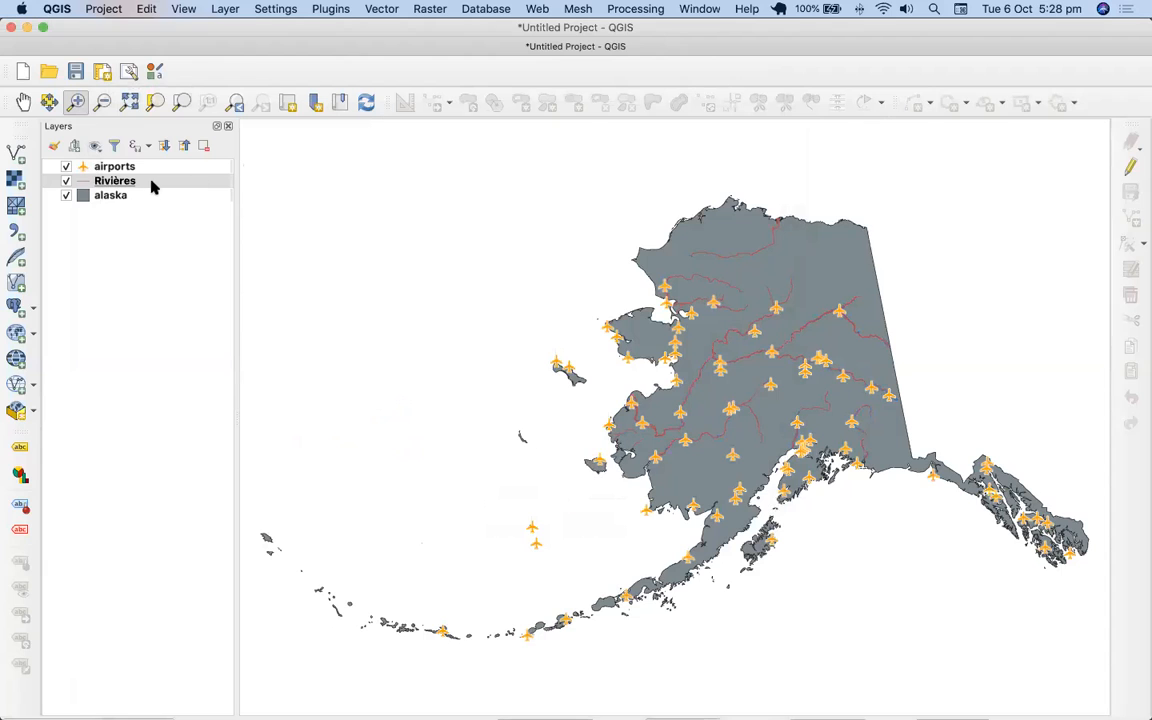
Step: Reopen the Rivières layer's properties and set the line color to blue #4870b7
{"action": "left_click", "coordinate": [104, 183]}
{"action": "double_click", "coordinate": [104, 183]}
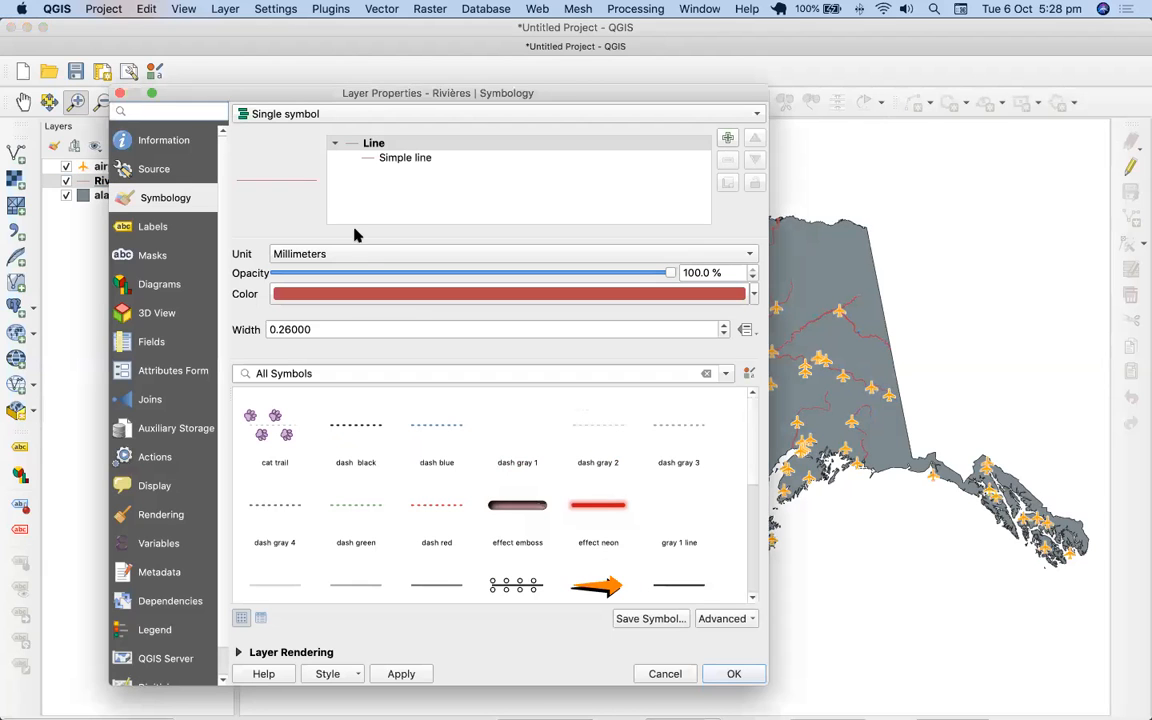
{"action": "left_click", "coordinate": [662, 296]}
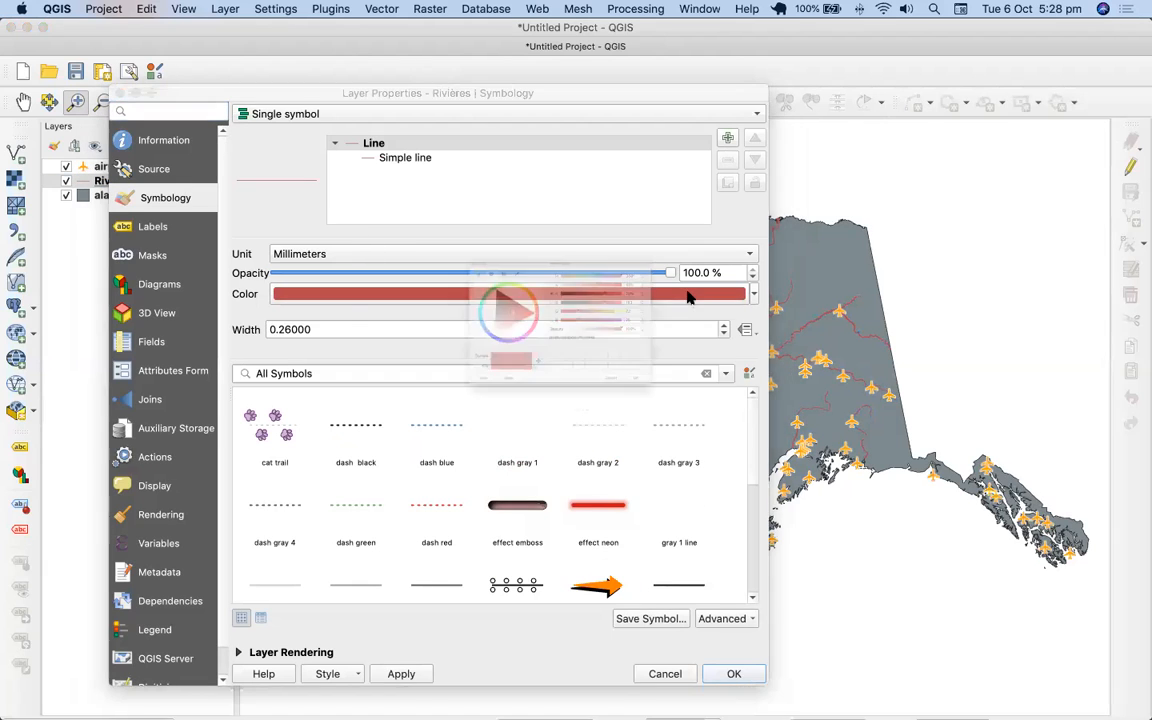
{"action": "left_click_drag", "start_coordinate": [352, 329], "coordinate": [357, 345]}
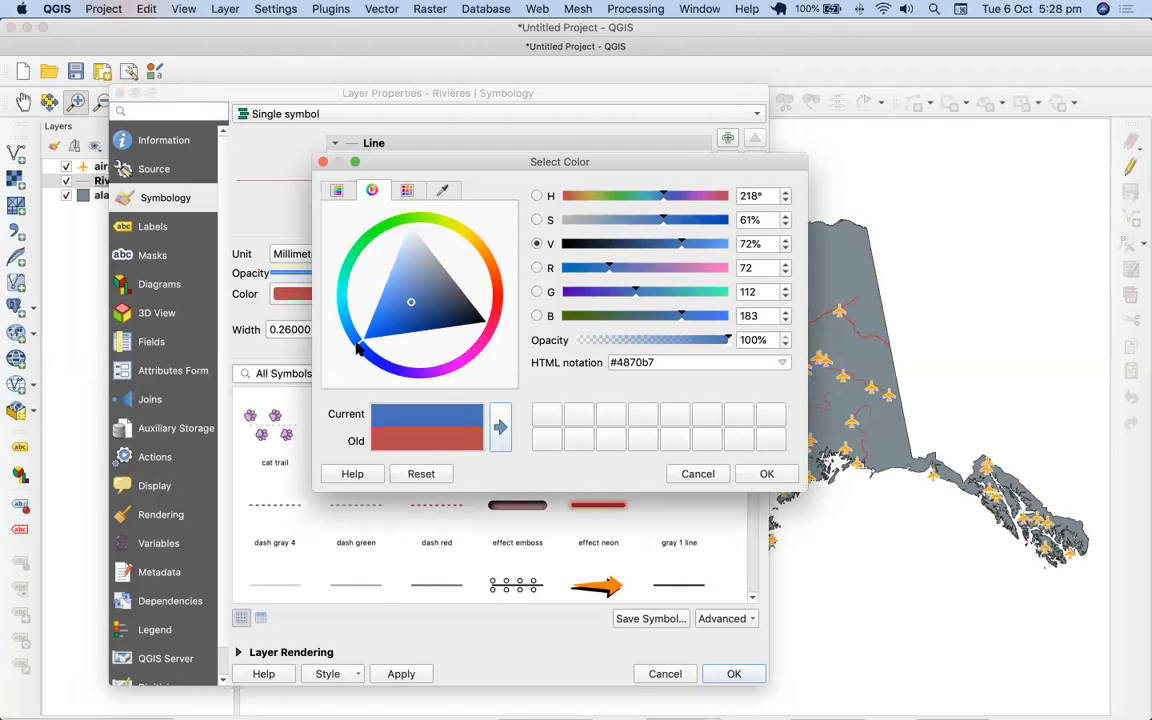
{"action": "left_click", "coordinate": [766, 473]}
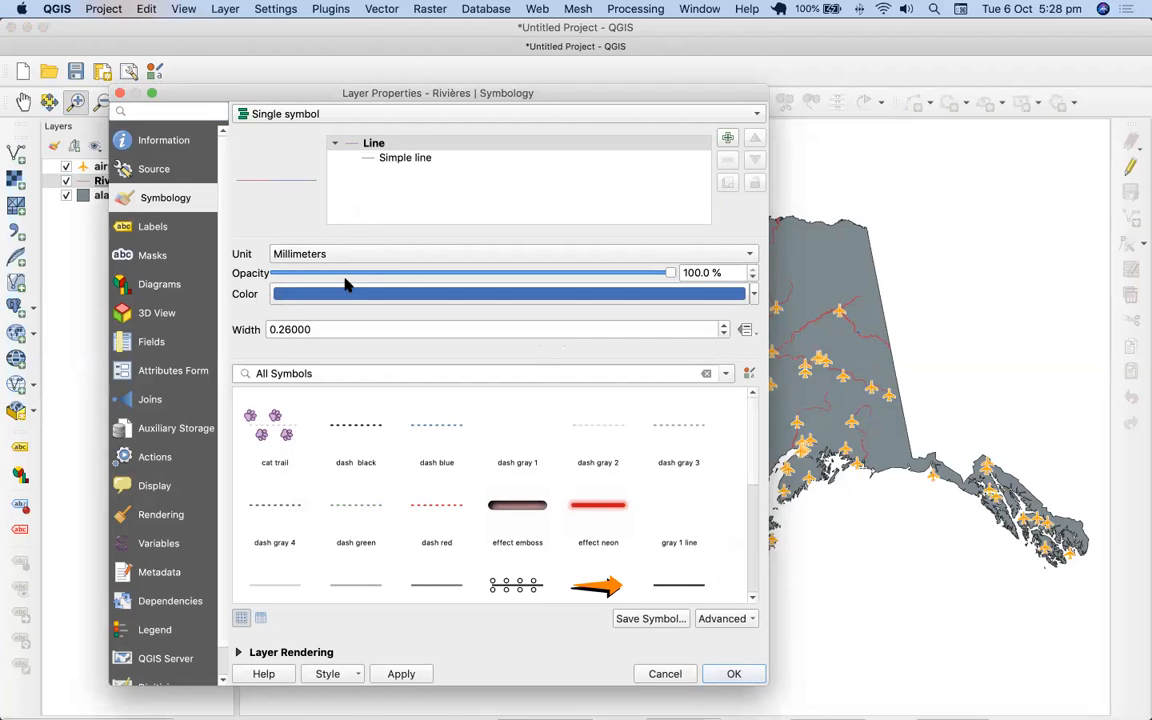
Step: Set the Rivières line width to 1.06 mm, look through the preset line symbols, and apply and accept the layer's properties
{"action": "left_click", "coordinate": [723, 326]}
{"action": "left_click", "coordinate": [723, 326]}
{"action": "left_click", "coordinate": [723, 326]}
{"action": "left_click", "coordinate": [723, 326]}
{"action": "left_click", "coordinate": [723, 326]}
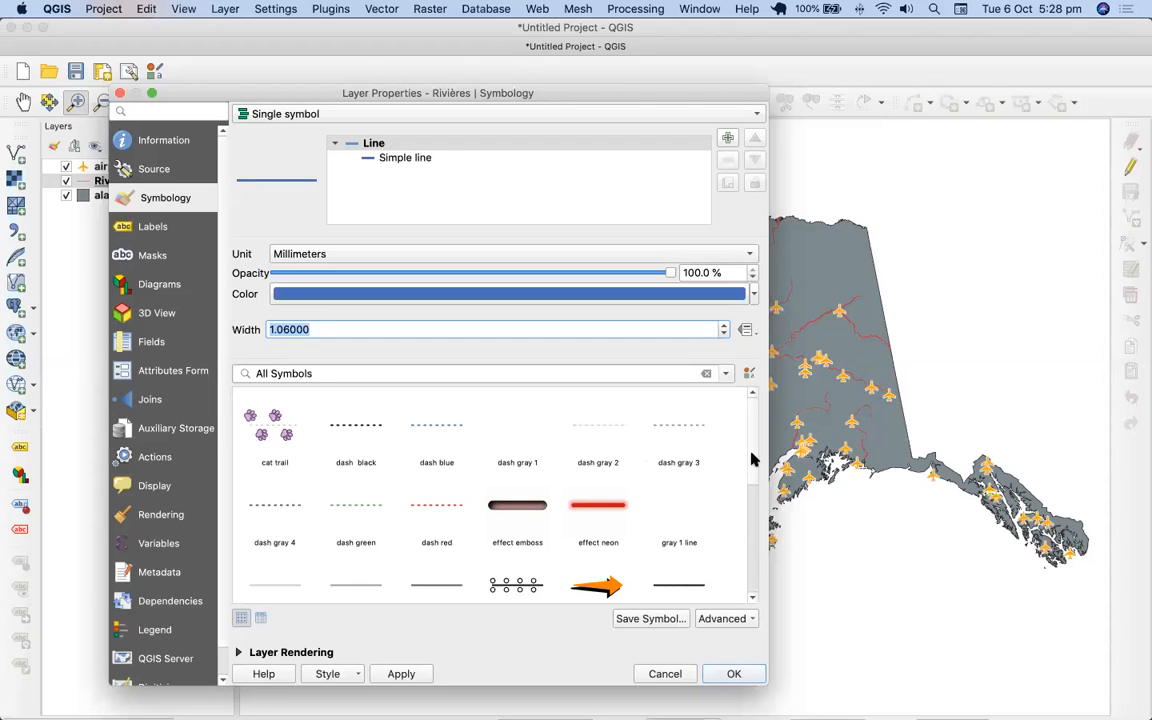
{"action": "scroll", "coordinate": [752, 503], "scroll_direction": "down", "scroll_amount": 3}
{"action": "scroll", "coordinate": [757, 530], "scroll_direction": "down", "scroll_amount": 2}
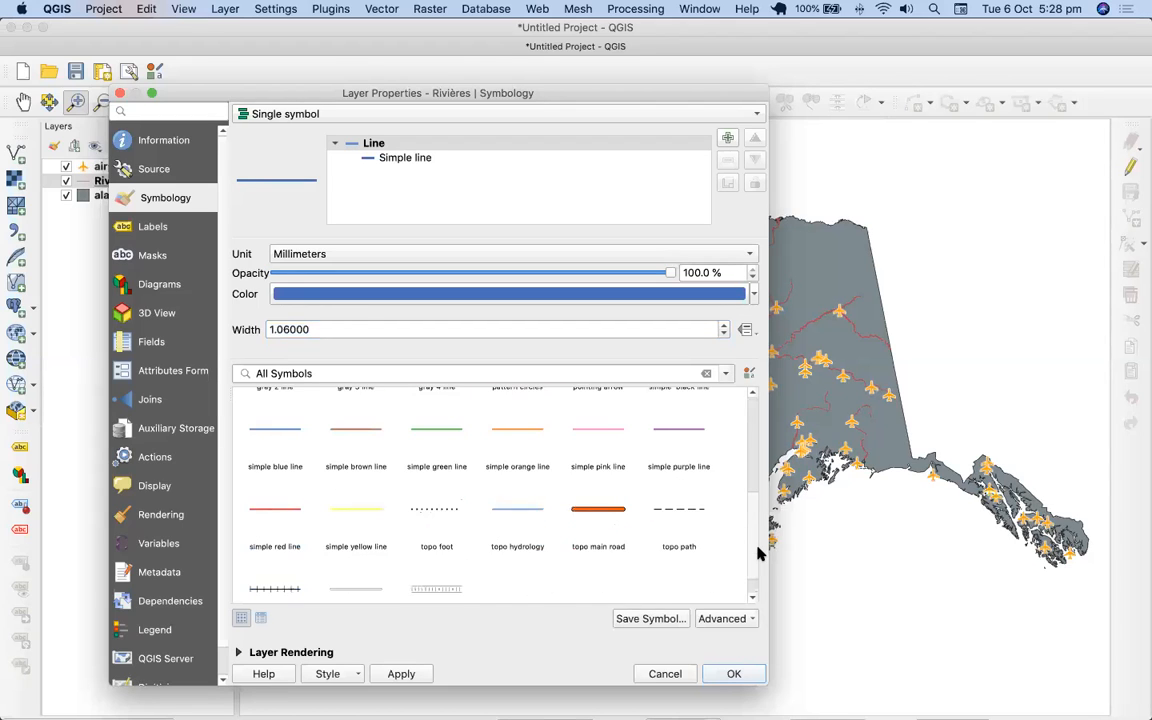
{"action": "scroll", "coordinate": [757, 560], "scroll_direction": "down", "scroll_amount": 1}
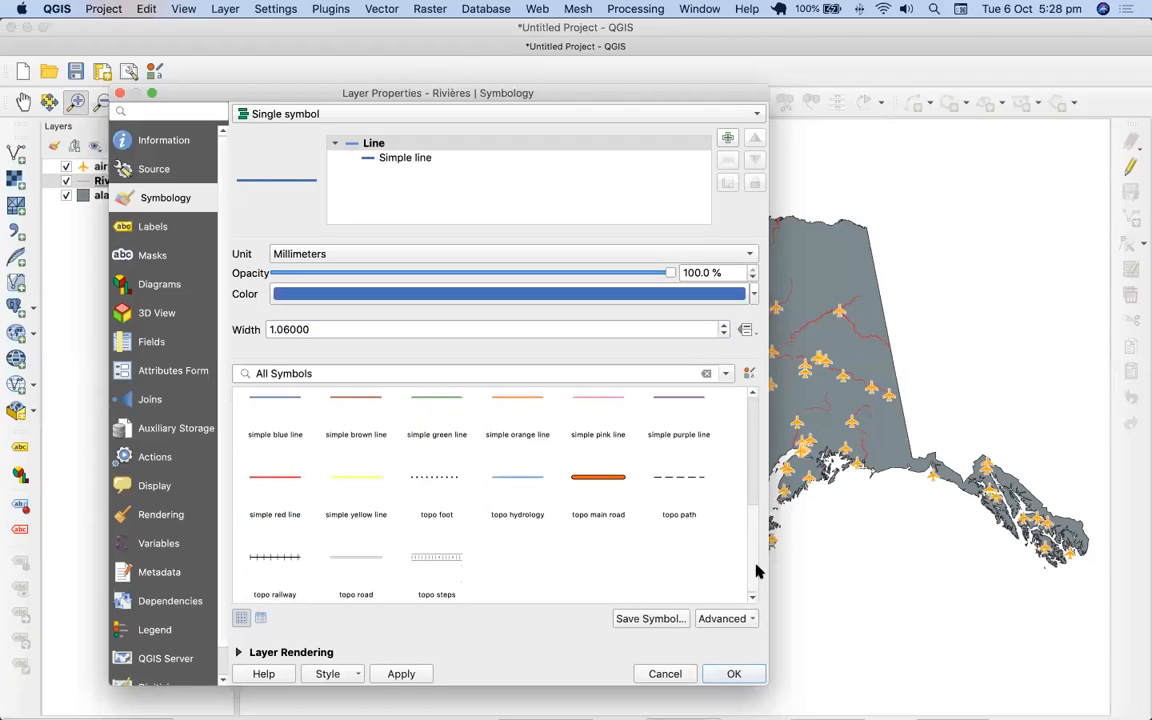
{"action": "left_click", "coordinate": [401, 674]}
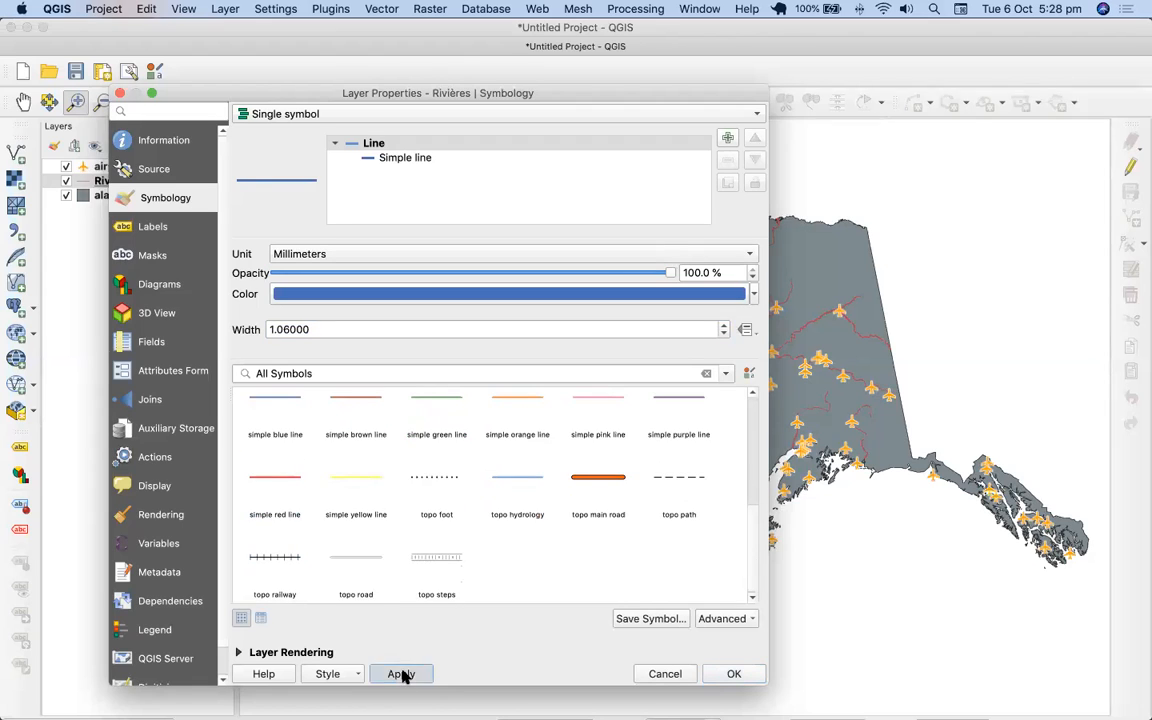
{"action": "left_click", "coordinate": [736, 674]}
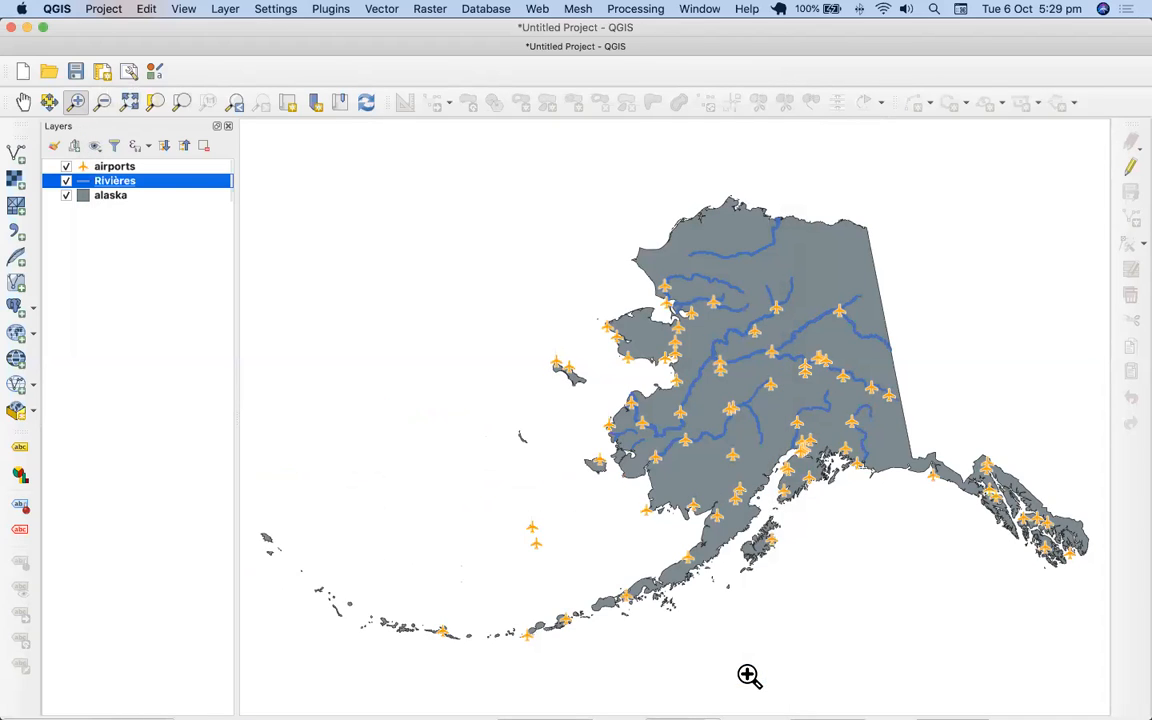
Step: Color the alaska layer's fill light green from the standard colors, apply it to the map, and close the layer's properties
{"action": "left_click", "coordinate": [114, 196]}
{"action": "double_click", "coordinate": [116, 199]}
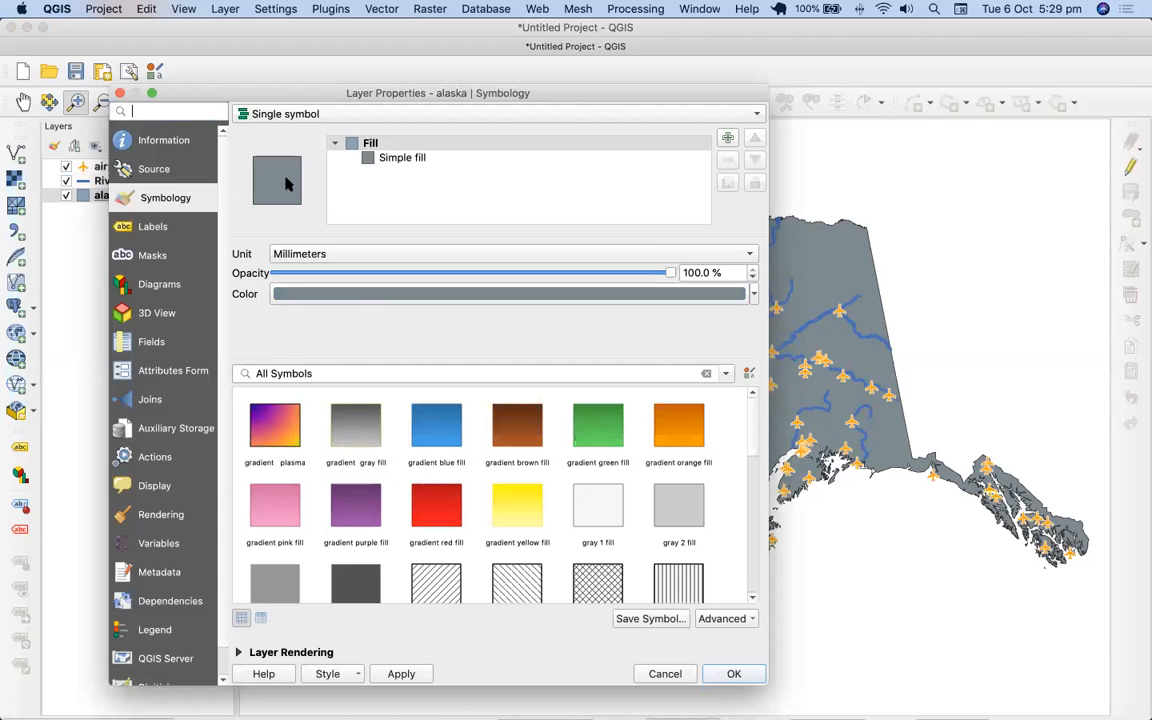
{"action": "left_click", "coordinate": [396, 158]}
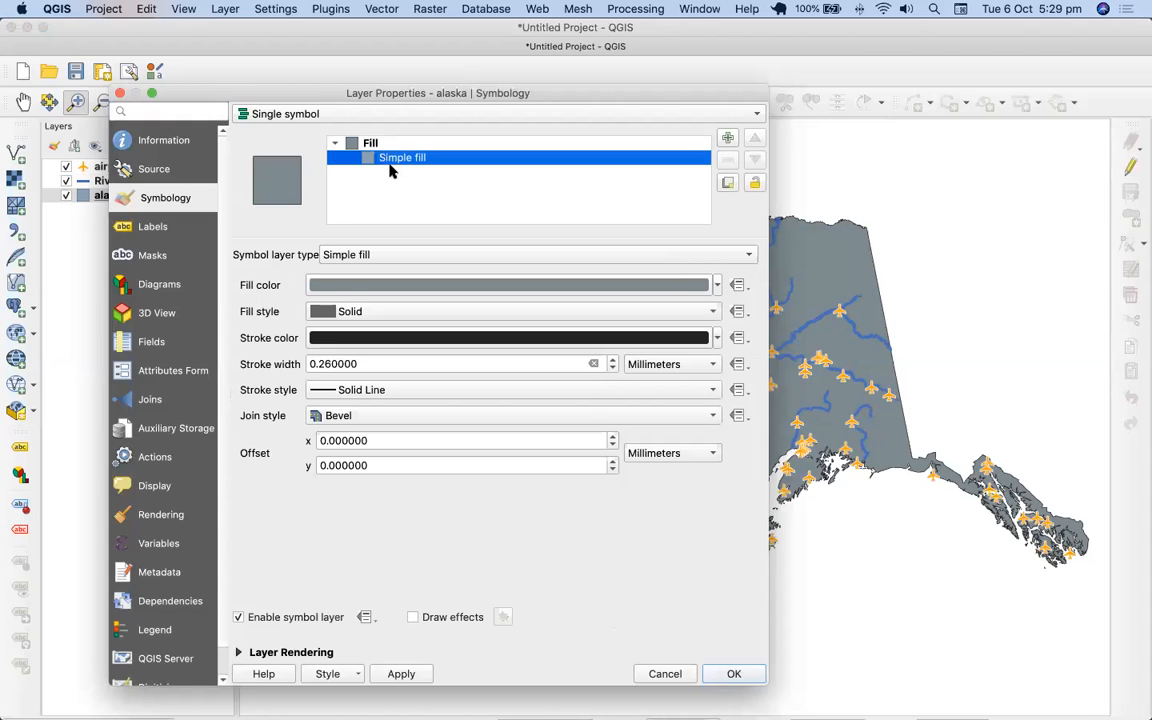
{"action": "left_click", "coordinate": [381, 143]}
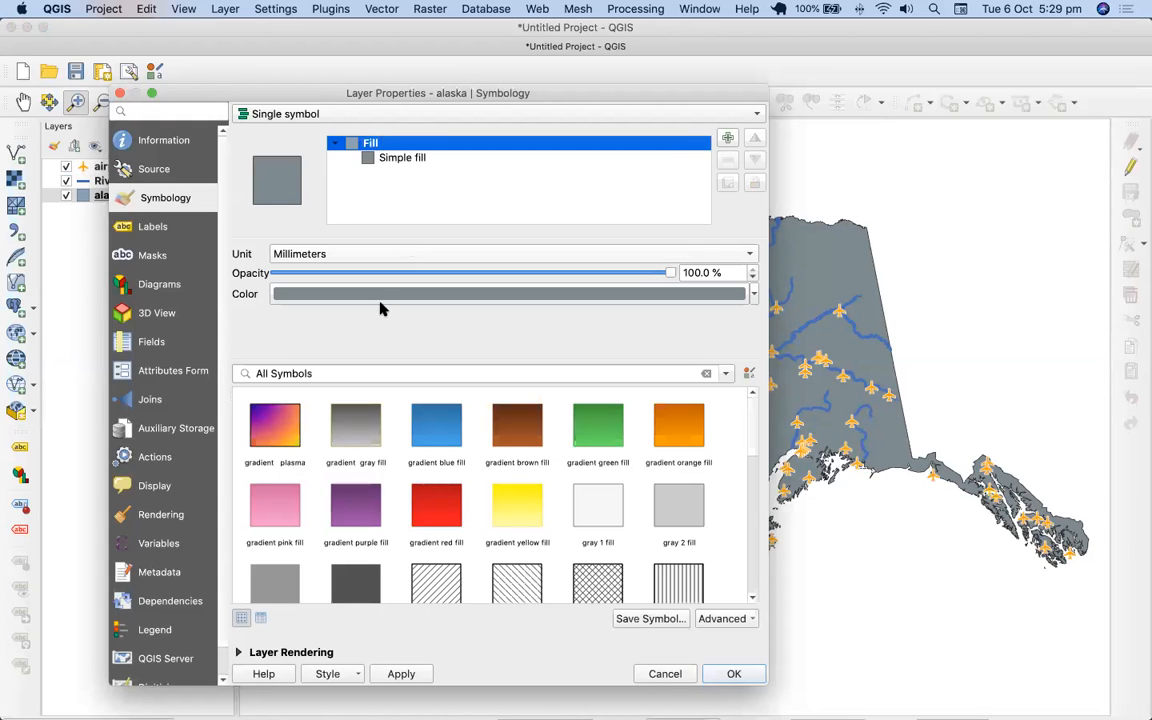
{"action": "left_click", "coordinate": [675, 293]}
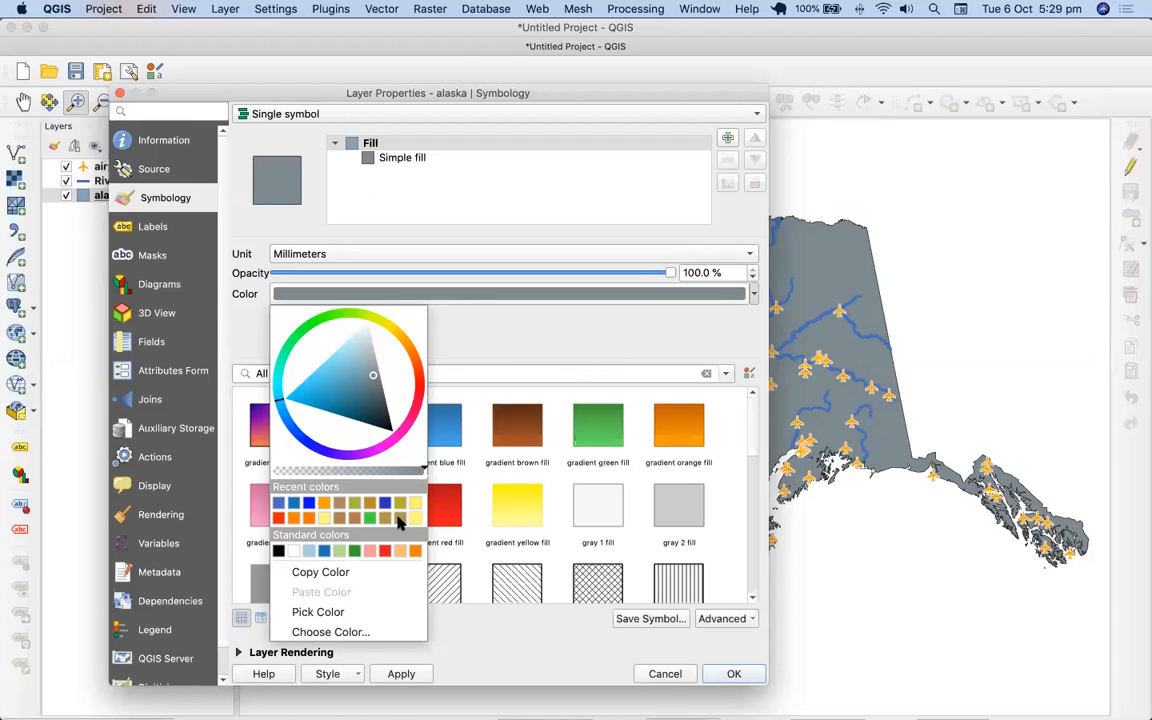
{"action": "left_click", "coordinate": [341, 551]}
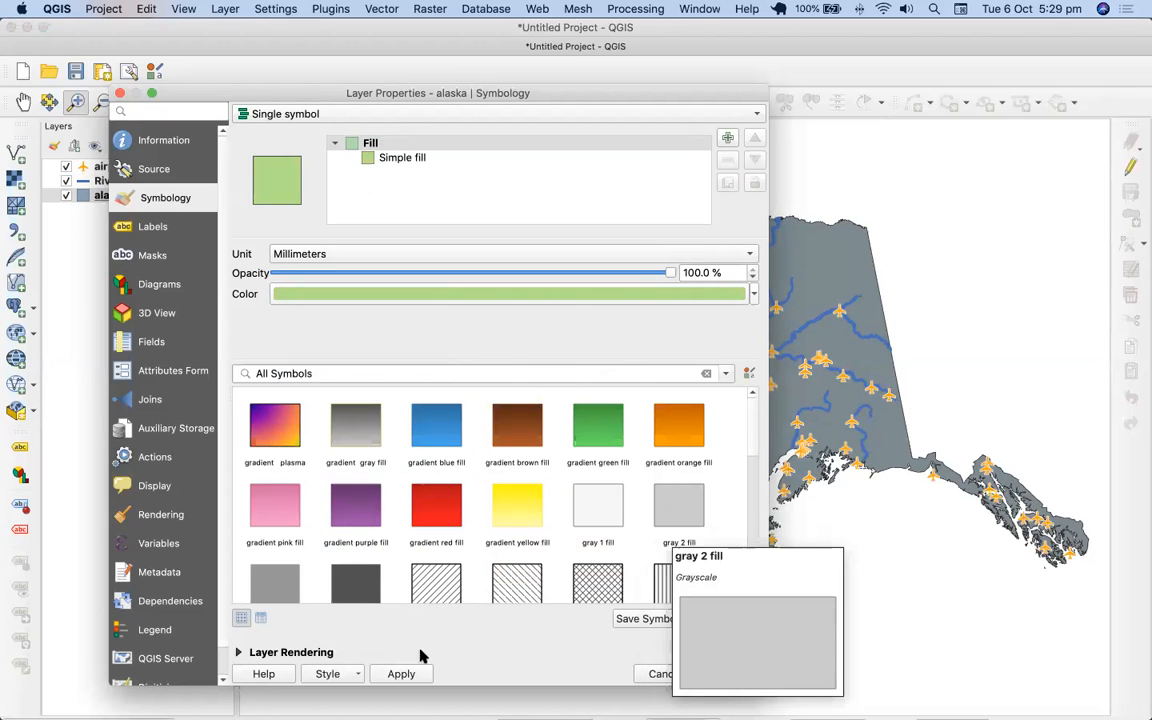
{"action": "left_click", "coordinate": [401, 673]}
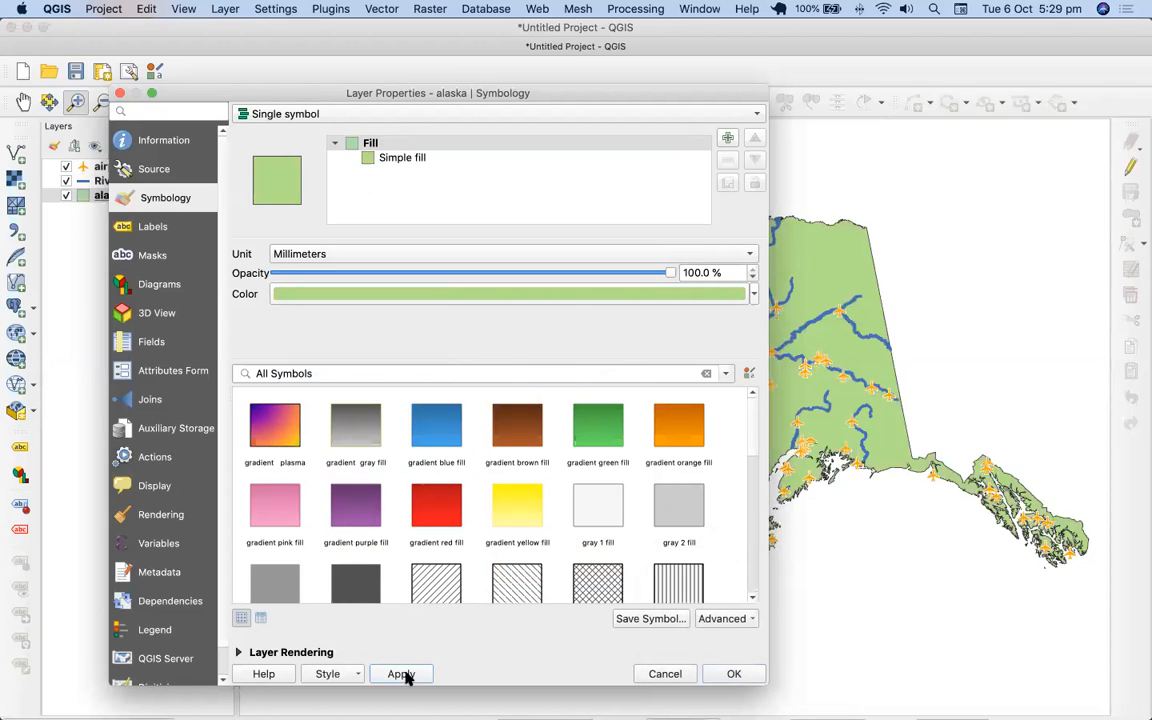
{"action": "left_click", "coordinate": [119, 94]}
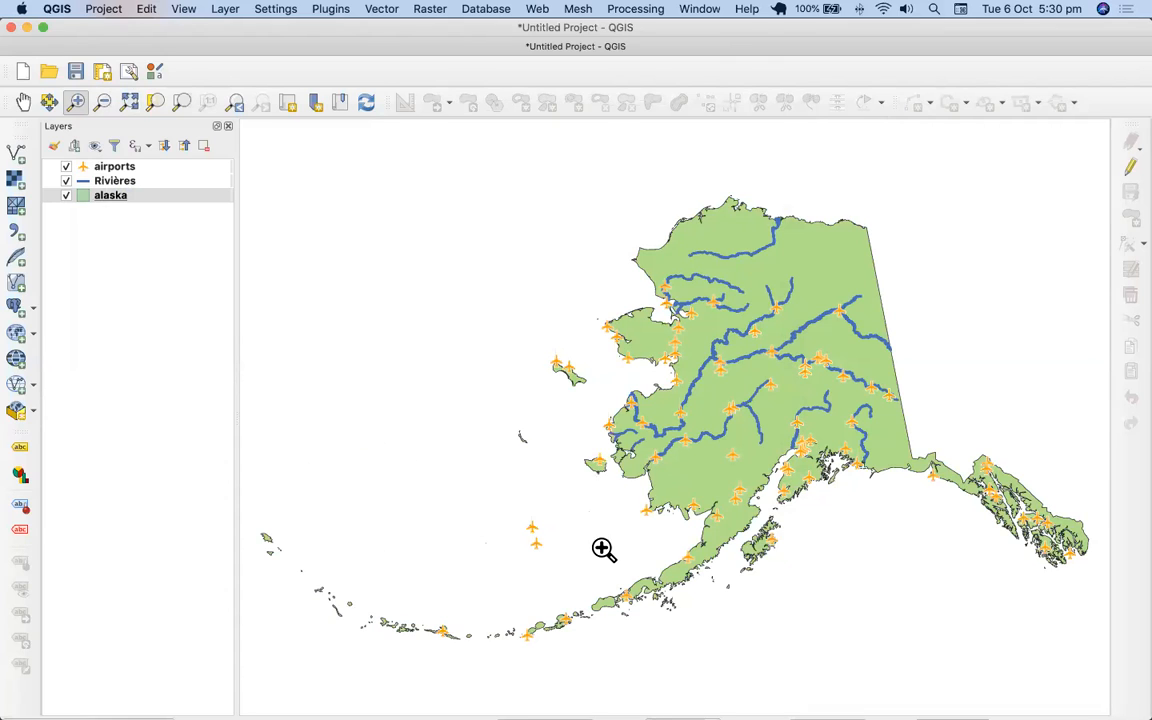
{"action": "mouse_move", "coordinate": [805, 700]}
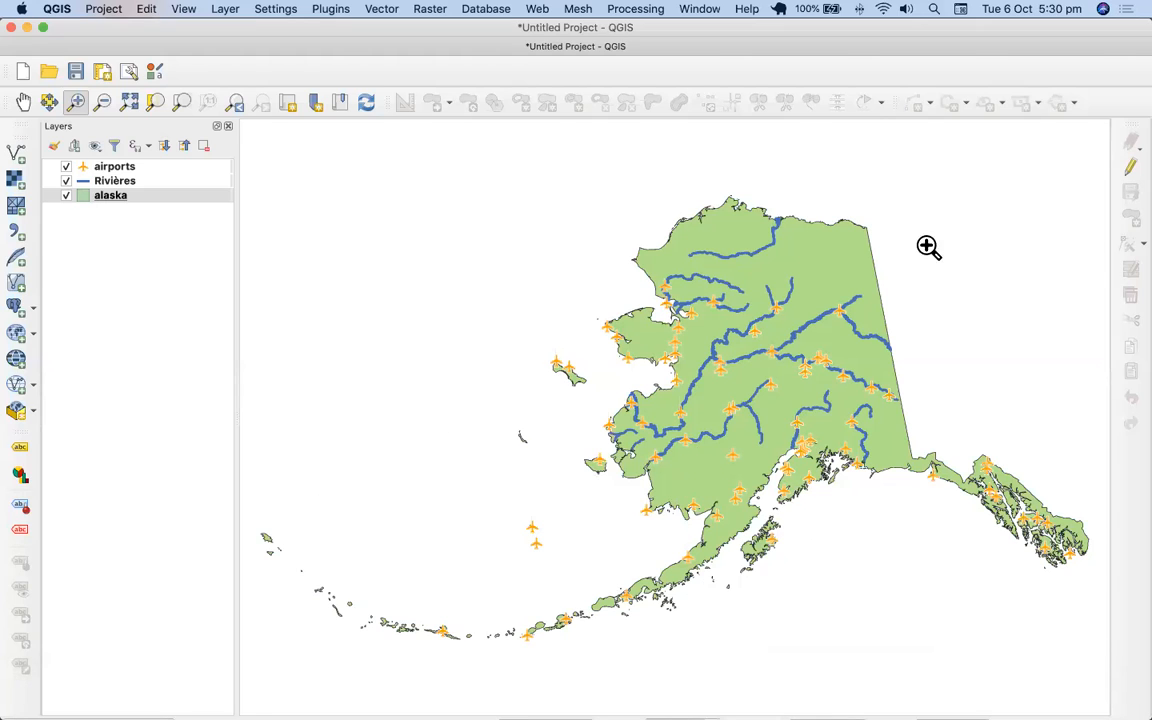
Step: Launch the Screenshot utility, capture the entire screen showing the styled Alaska map, and open the capture for markup
{"action": "left_click", "coordinate": [934, 9]}
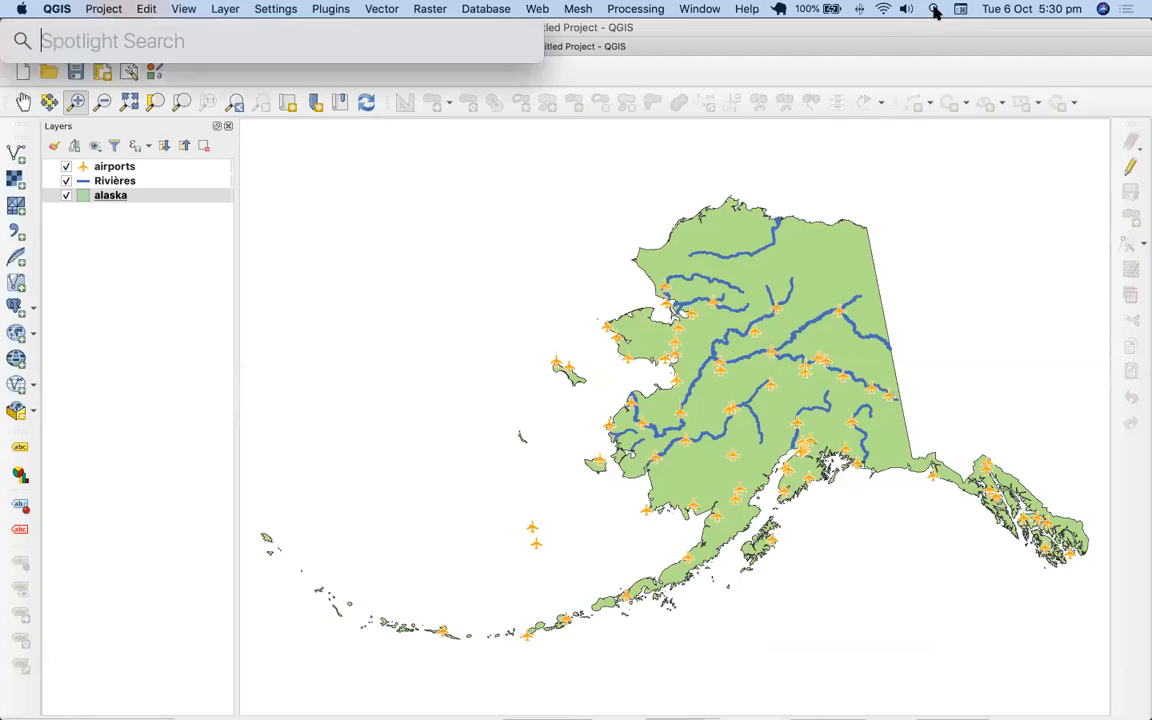
{"action": "type", "text": "screen"}
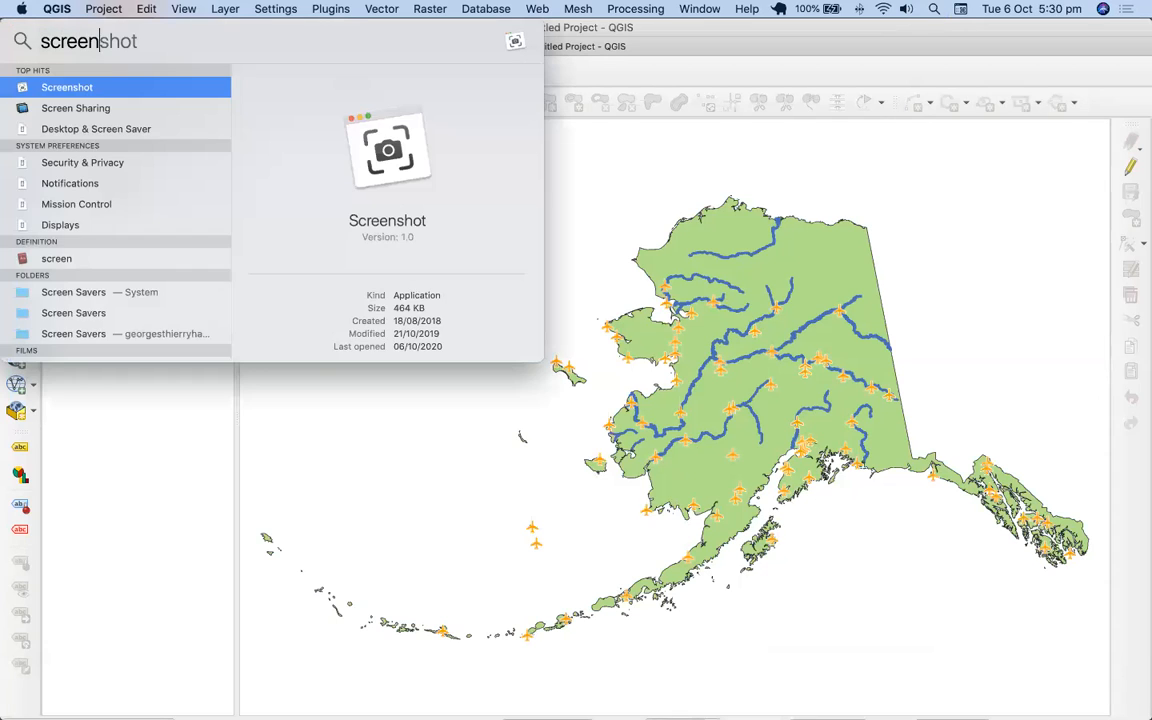
{"action": "key", "text": "Return"}
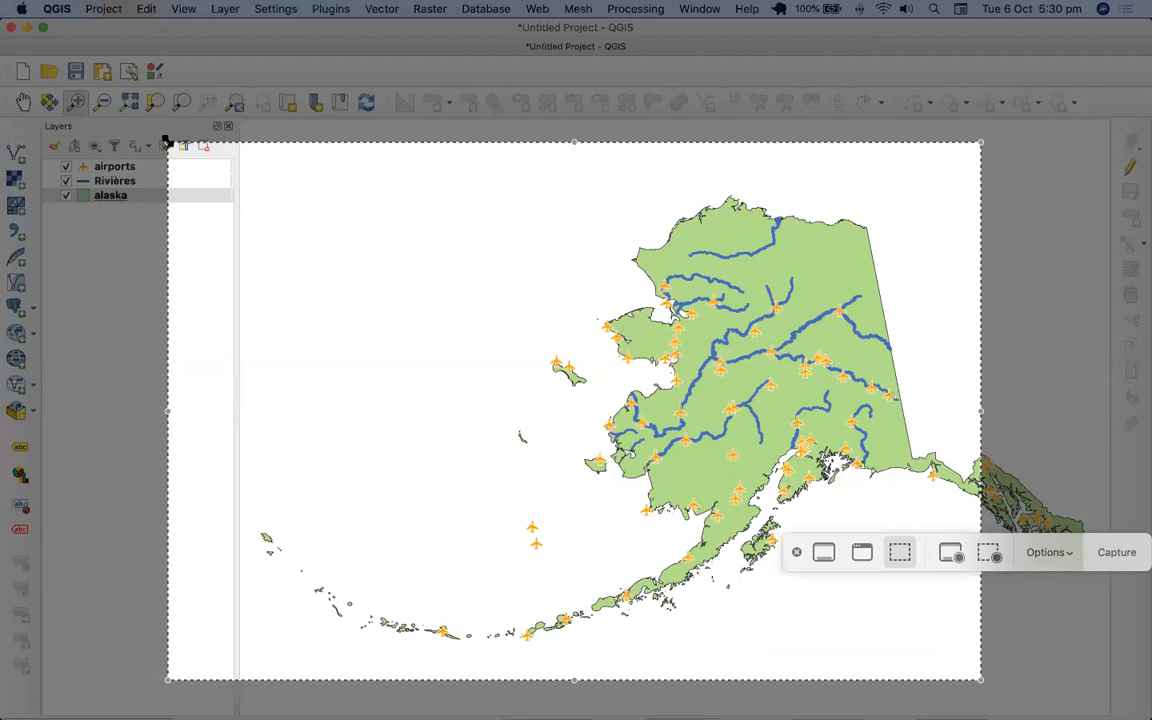
{"action": "left_click", "coordinate": [825, 554]}
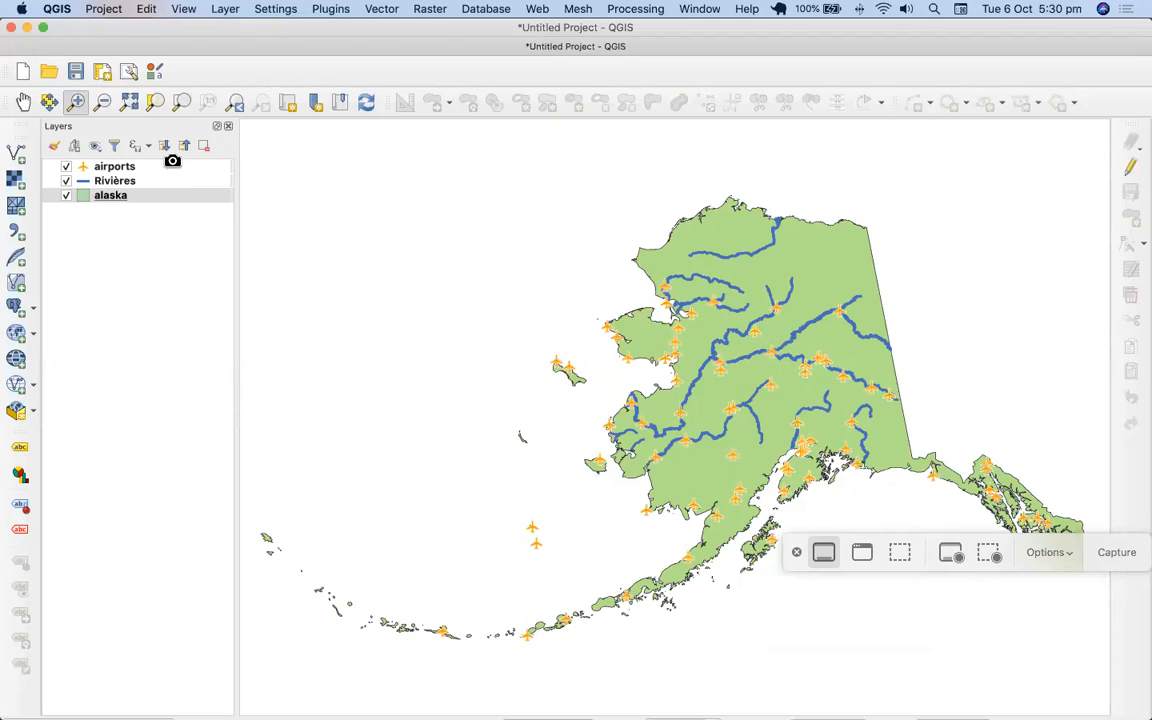
{"action": "left_click", "coordinate": [1115, 556]}
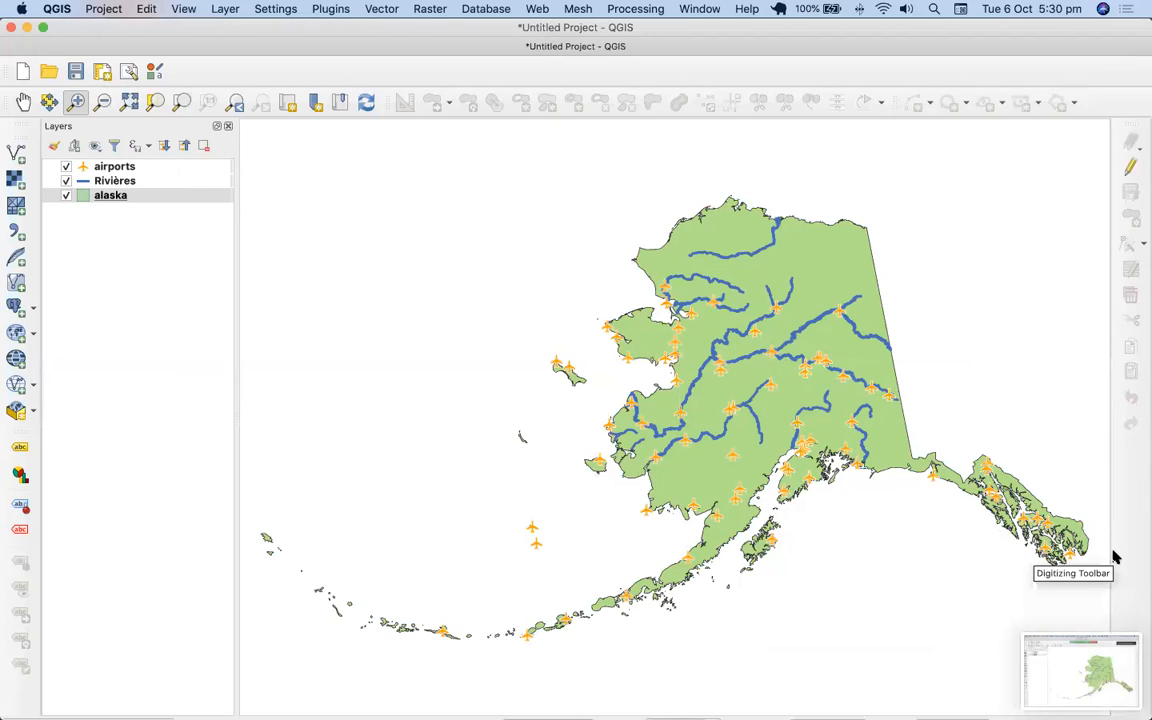
{"action": "left_click", "coordinate": [1078, 678]}
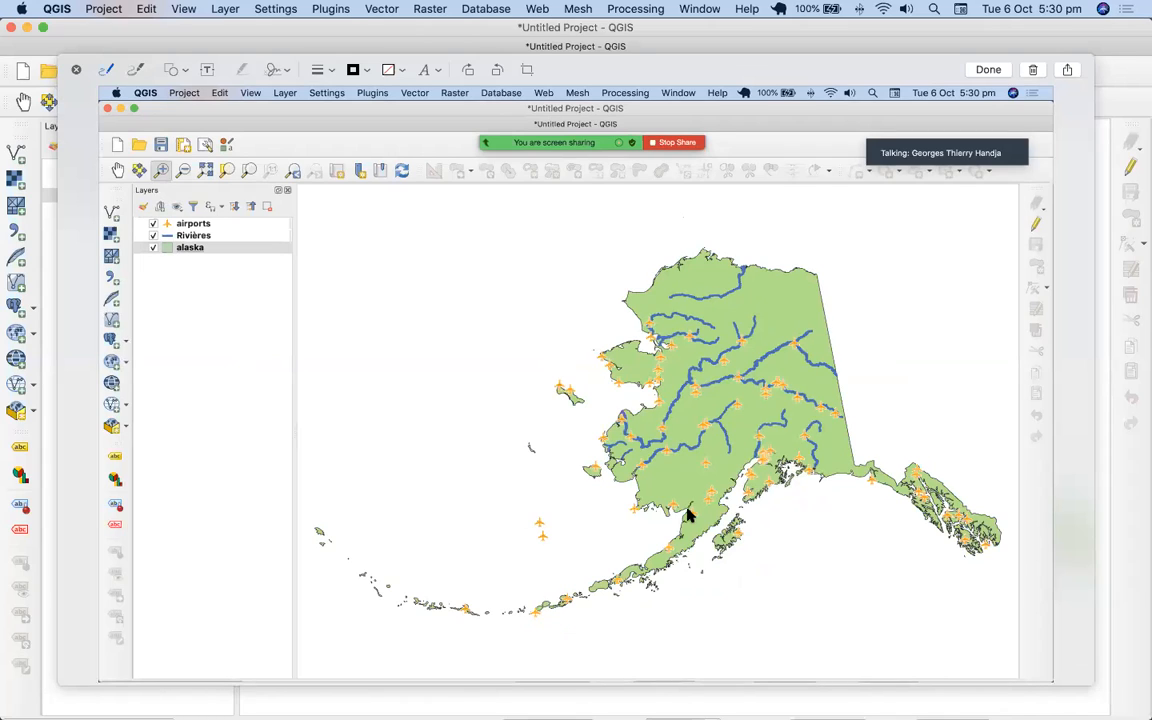
{"action": "mouse_move", "coordinate": [399, 118]}
{"action": "left_mouse_down"}
{"action": "mouse_move", "coordinate": [462, 116]}
{"action": "mouse_move", "coordinate": [490, 130]}
{"action": "mouse_move", "coordinate": [469, 121]}
{"action": "left_mouse_up"}
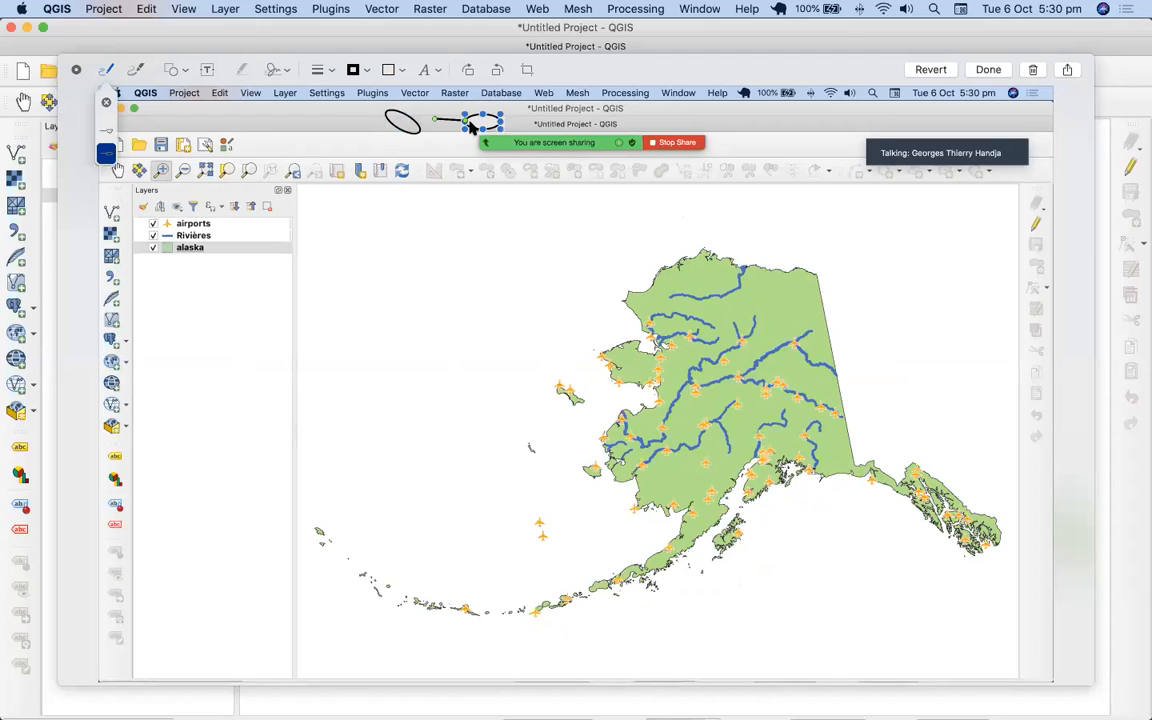
{"action": "key", "text": "BackSpace"}
{"action": "left_click", "coordinate": [404, 117]}
{"action": "key", "text": "BackSpace"}
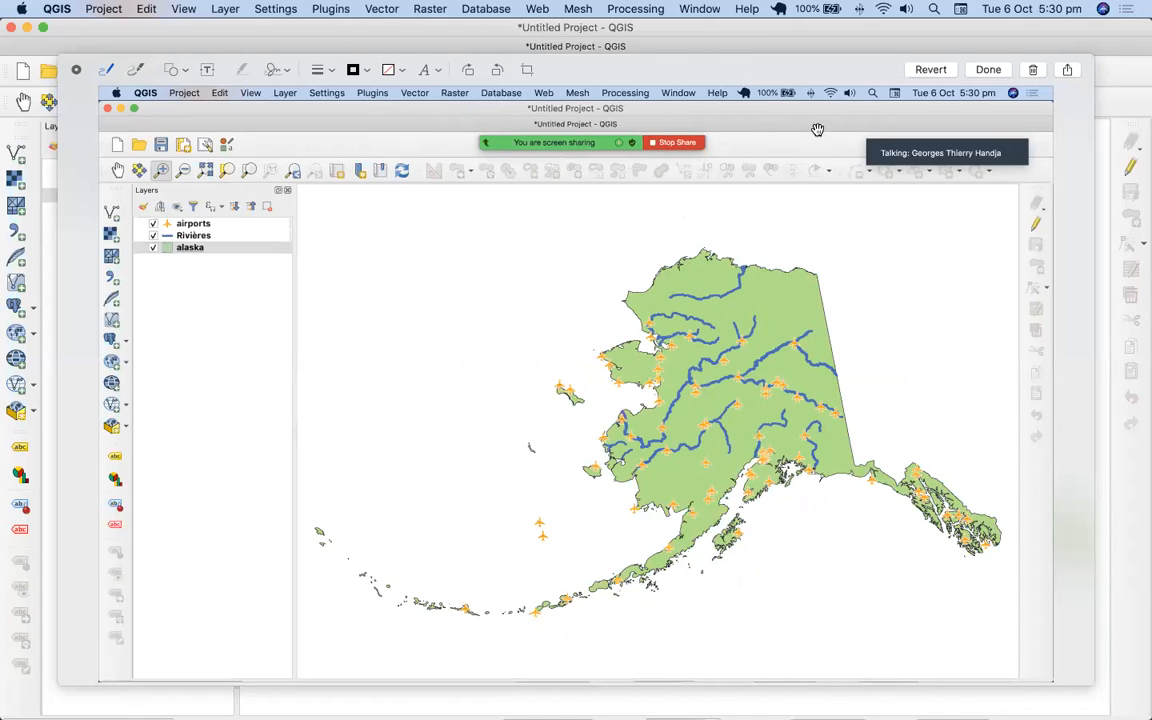
{"action": "mouse_move", "coordinate": [818, 124]}
{"action": "left_mouse_down"}
{"action": "mouse_move", "coordinate": [805, 150]}
{"action": "mouse_move", "coordinate": [822, 138]}
{"action": "left_mouse_up"}
{"action": "key", "text": "BackSpace"}
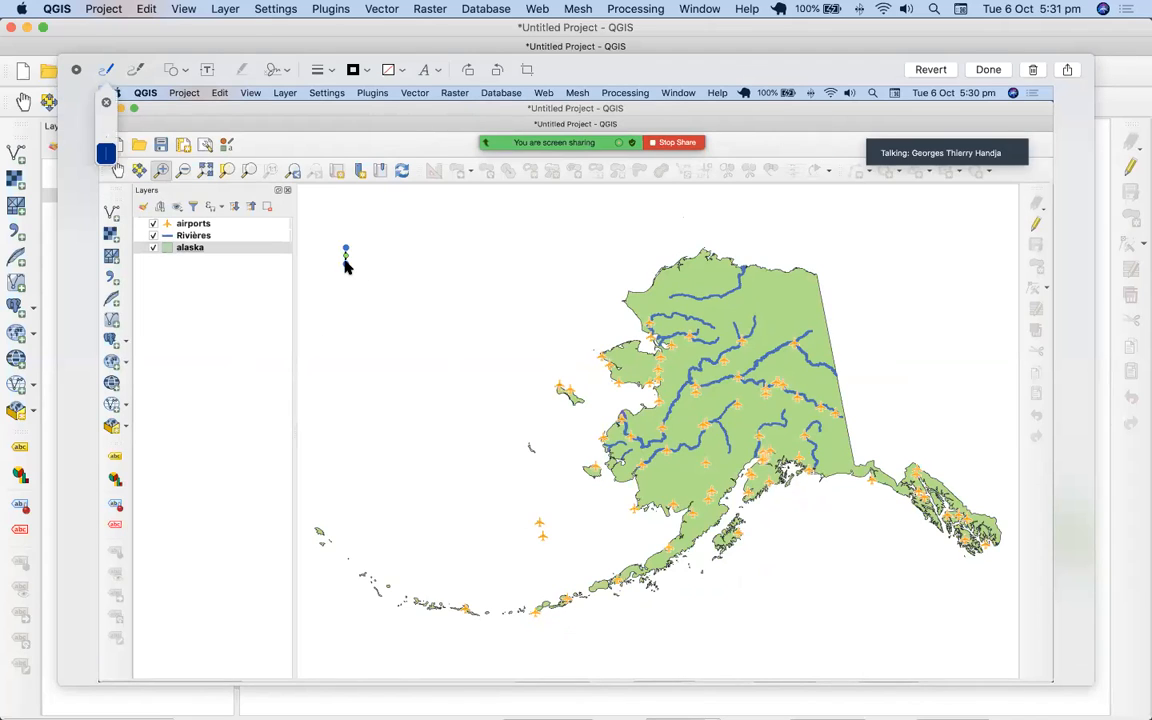
Step: Handwrite "Portager" across the blank area beside the map in the capture, and delete the word and a stray vertical stroke
{"action": "mouse_move", "coordinate": [345, 262]}
{"action": "left_mouse_down"}
{"action": "mouse_move", "coordinate": [411, 247]}
{"action": "mouse_move", "coordinate": [372, 266]}
{"action": "left_mouse_up"}
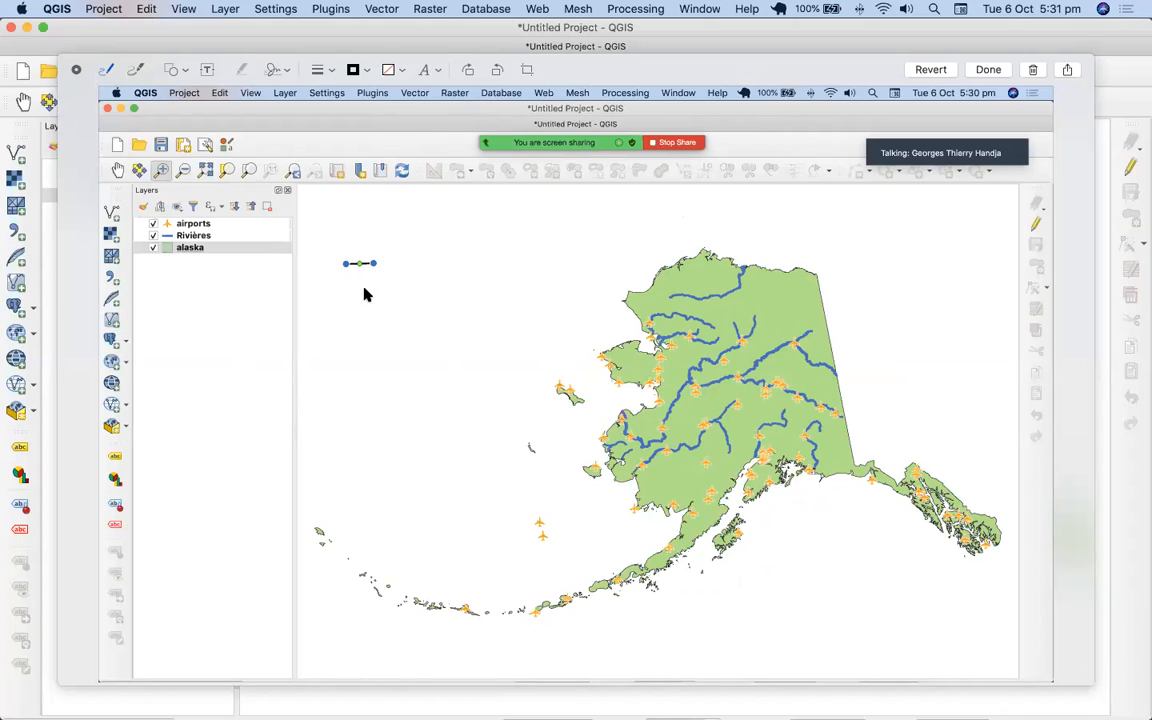
{"action": "mouse_move", "coordinate": [375, 257]}
{"action": "left_mouse_down"}
{"action": "mouse_move", "coordinate": [362, 295]}
{"action": "mouse_move", "coordinate": [388, 278]}
{"action": "mouse_move", "coordinate": [404, 291]}
{"action": "mouse_move", "coordinate": [430, 268]}
{"action": "mouse_move", "coordinate": [466, 305]}
{"action": "mouse_move", "coordinate": [512, 298]}
{"action": "mouse_move", "coordinate": [540, 267]}
{"action": "mouse_move", "coordinate": [573, 272]}
{"action": "mouse_move", "coordinate": [589, 248]}
{"action": "mouse_move", "coordinate": [679, 222]}
{"action": "left_mouse_up"}
{"action": "left_click_drag", "start_coordinate": [487, 225], "coordinate": [562, 226]}
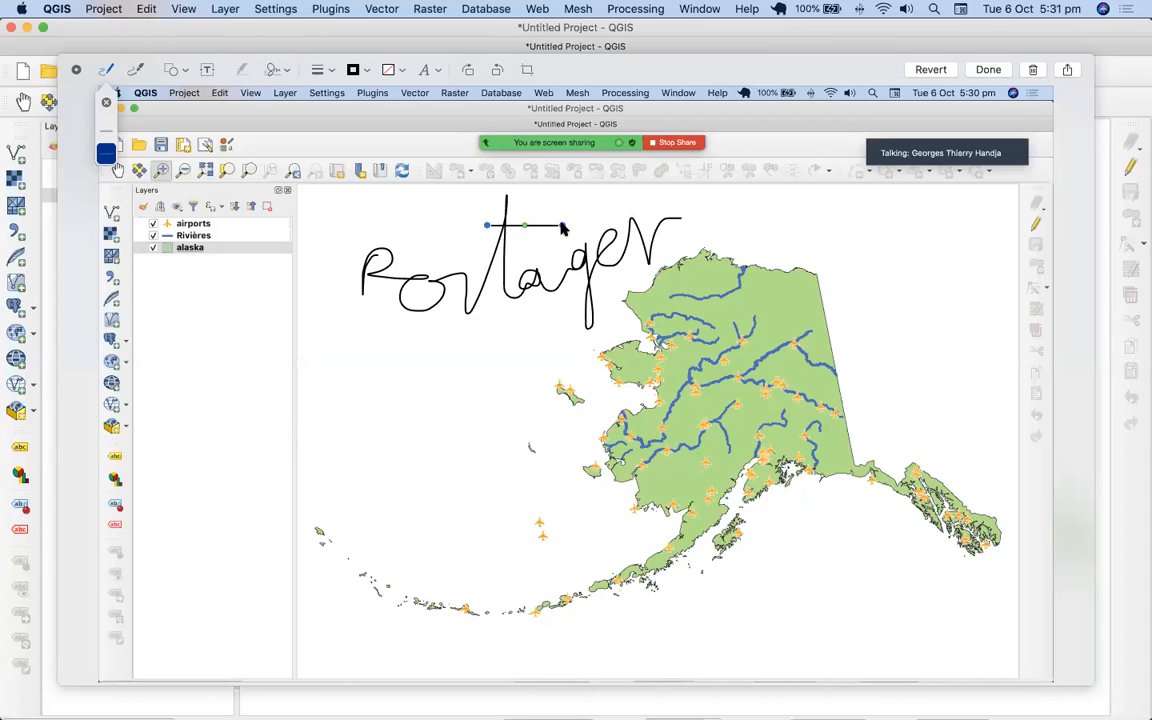
{"action": "left_click_drag", "start_coordinate": [434, 276], "coordinate": [420, 278]}
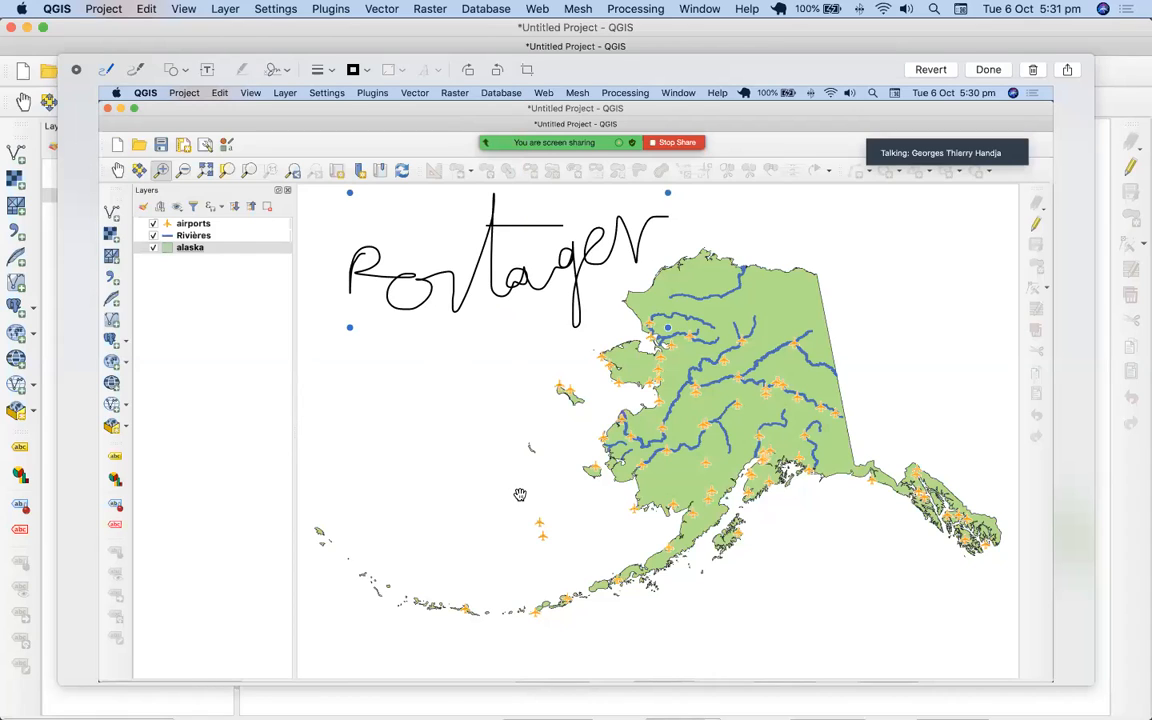
{"action": "key", "text": "BackSpace"}
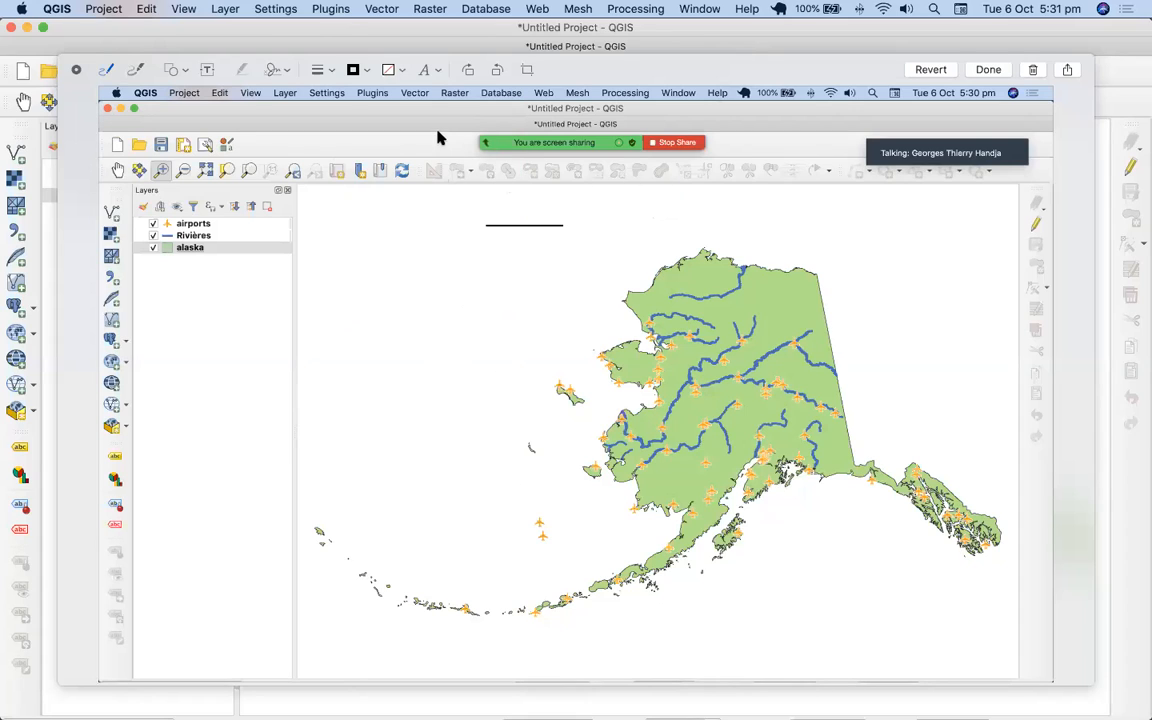
{"action": "left_click_drag", "start_coordinate": [434, 115], "coordinate": [435, 192]}
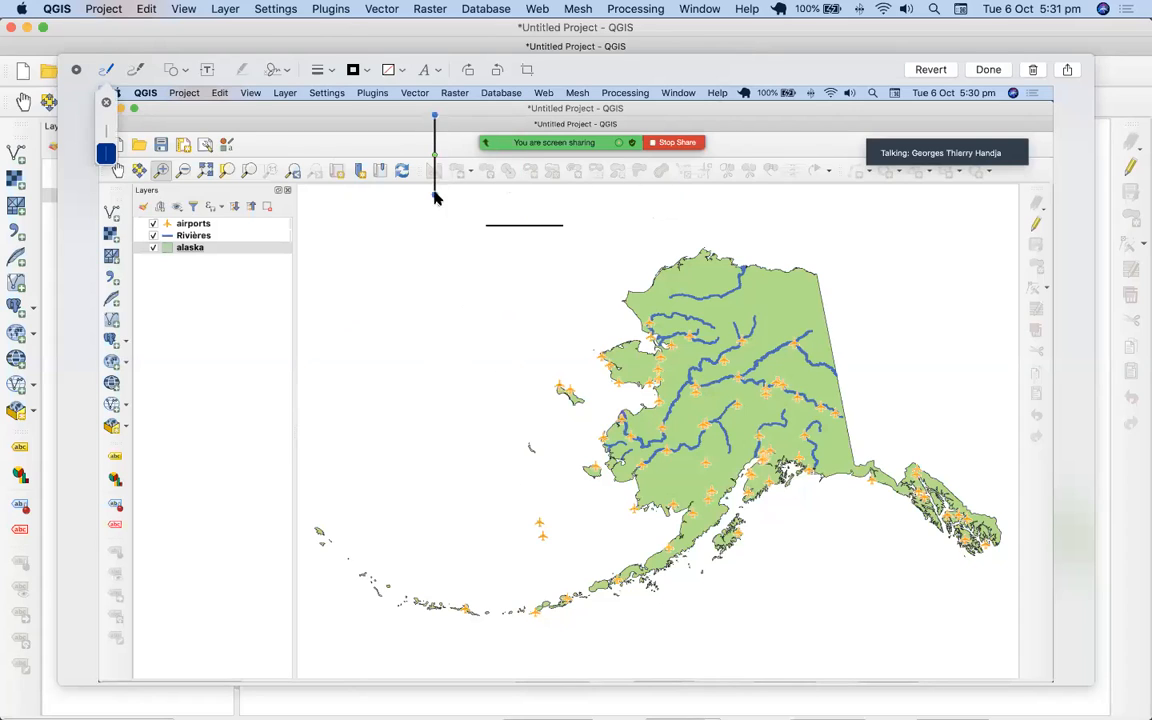
{"action": "key", "text": "BackSpace"}
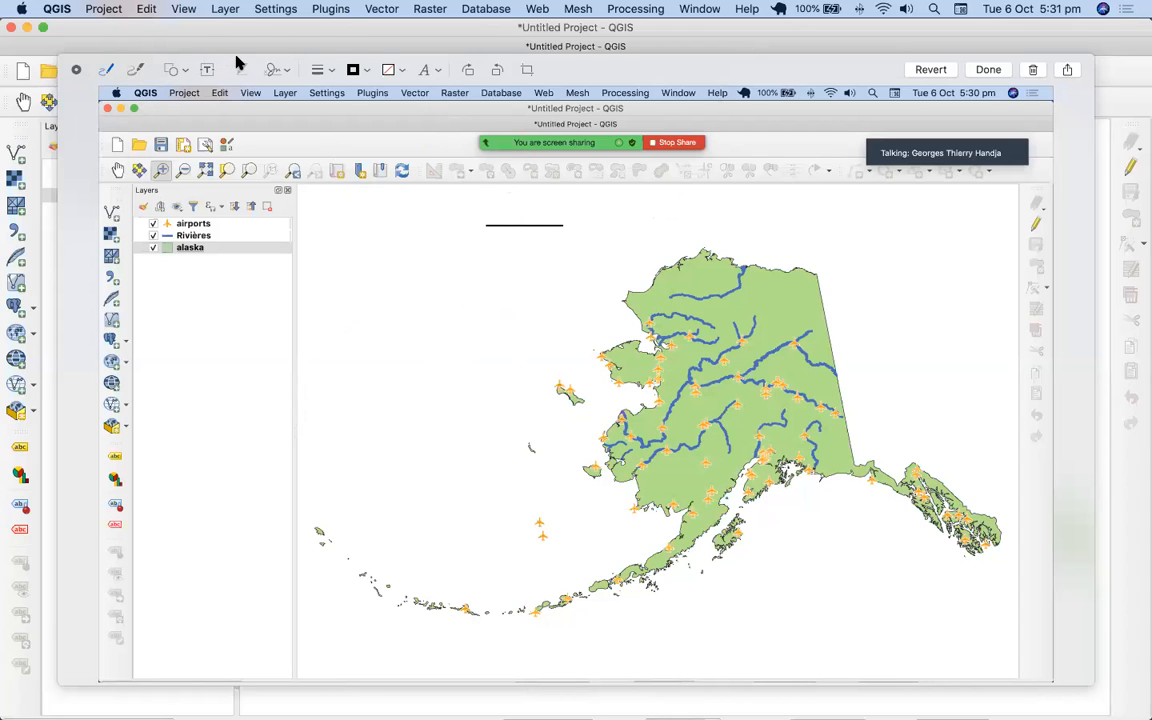
Step: Move the marked-up screenshot window down to uncover the layer list, and bring up the choices for ending the meeting
{"action": "left_click_drag", "start_coordinate": [241, 62], "coordinate": [224, 218]}
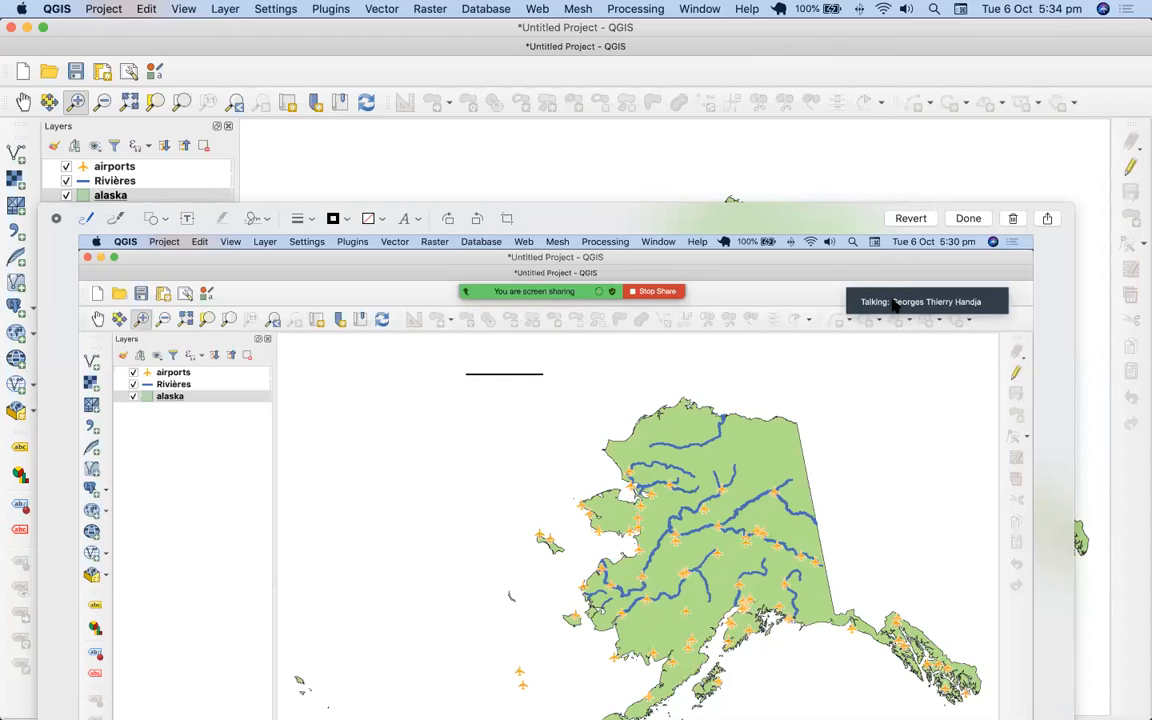
{"action": "key", "text": "super+w"}
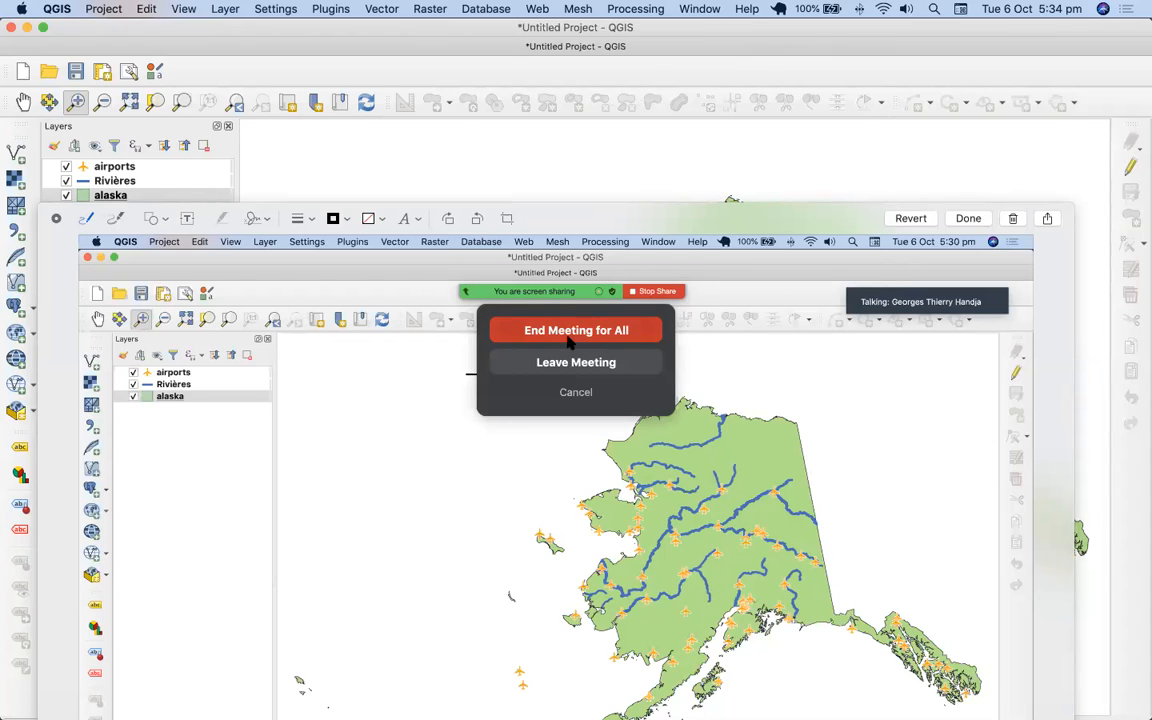